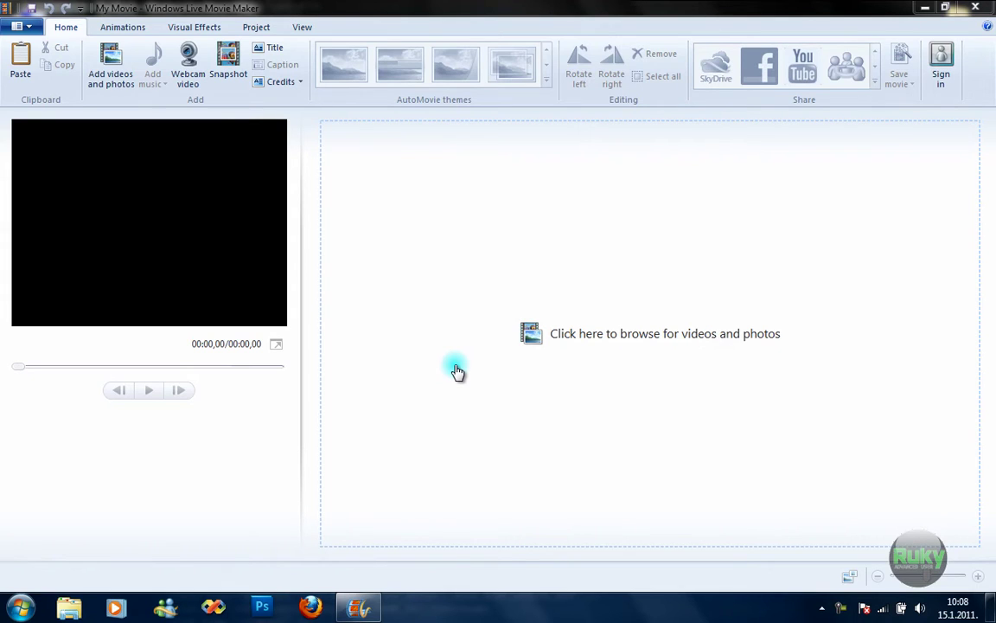
# - Add the YouTube Intro video from the desktop to the project as a 00:09,06 clip
pyautogui.click(113, 63)
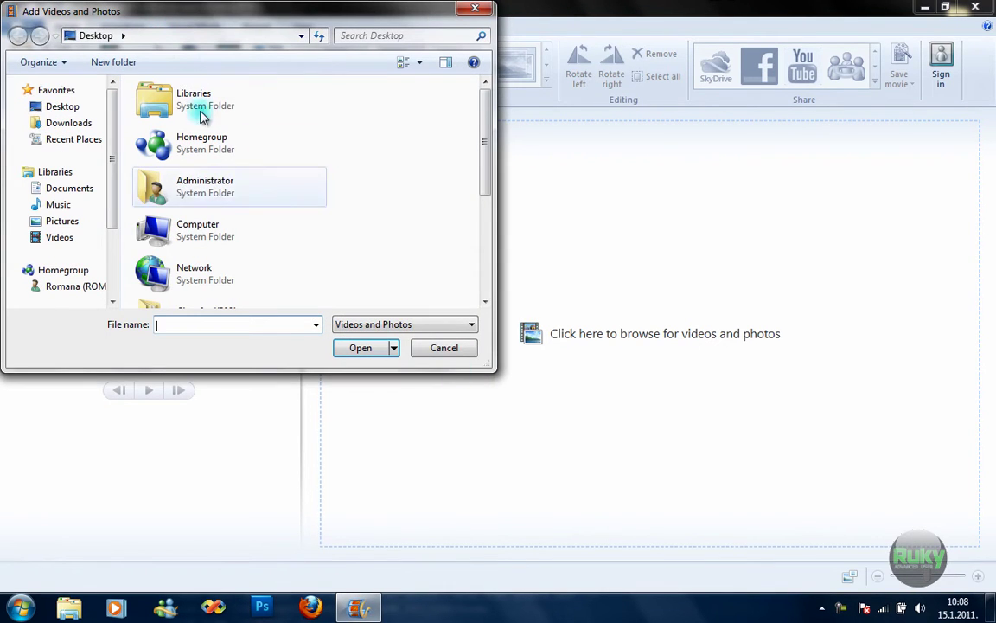
pyautogui.click(471, 350)
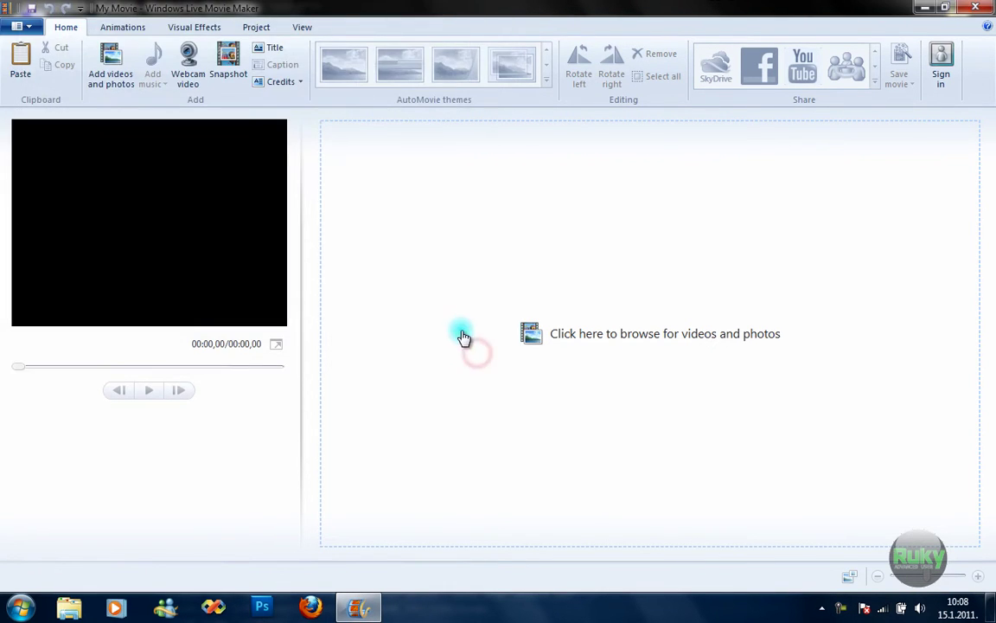
pyautogui.click(533, 339)
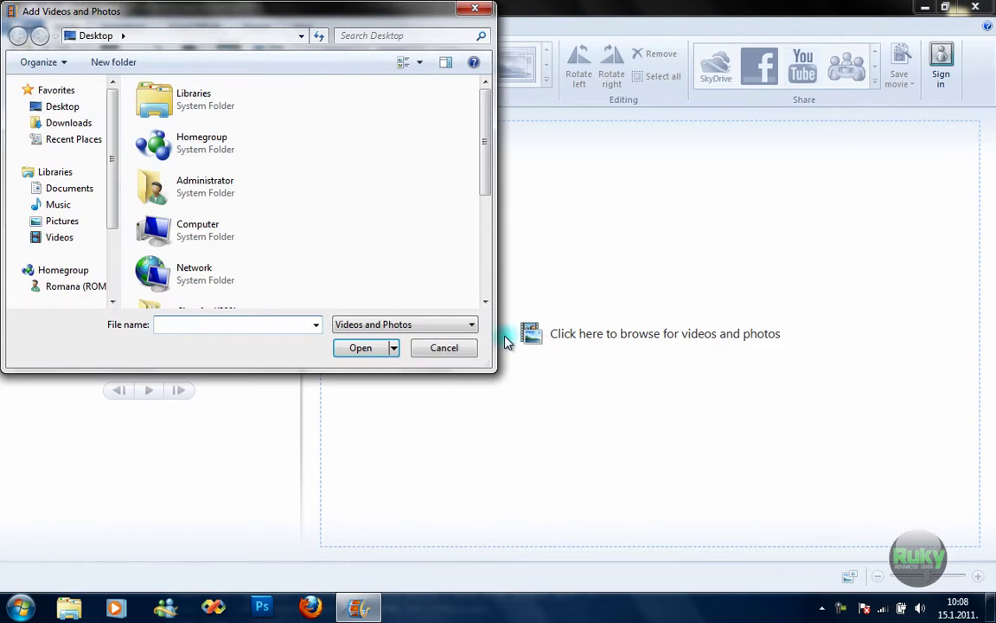
pyautogui.click(454, 350)
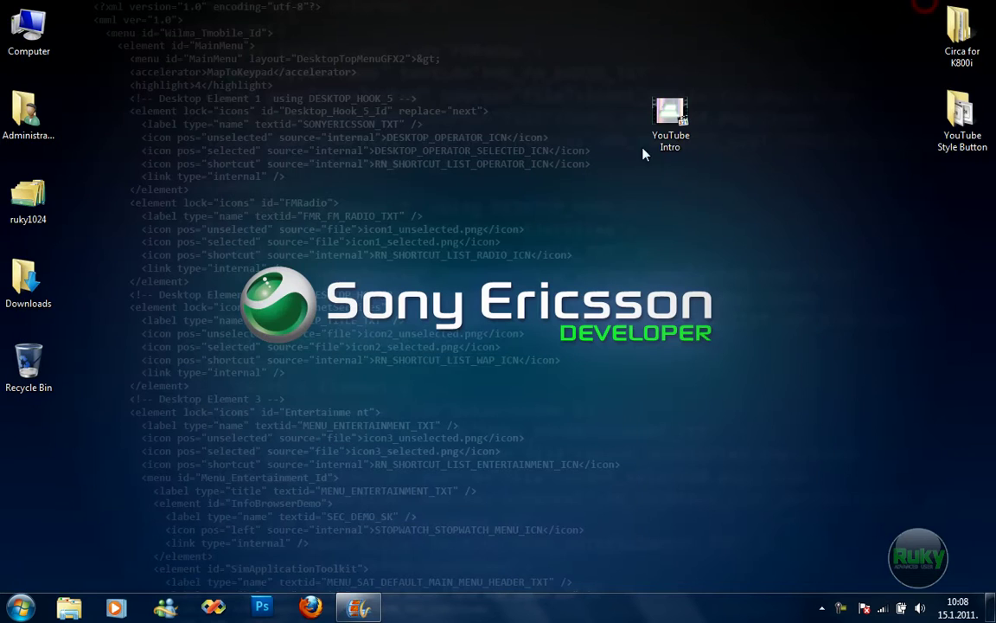
pyautogui.moveTo(668, 121); pyautogui.dragTo(422, 249)
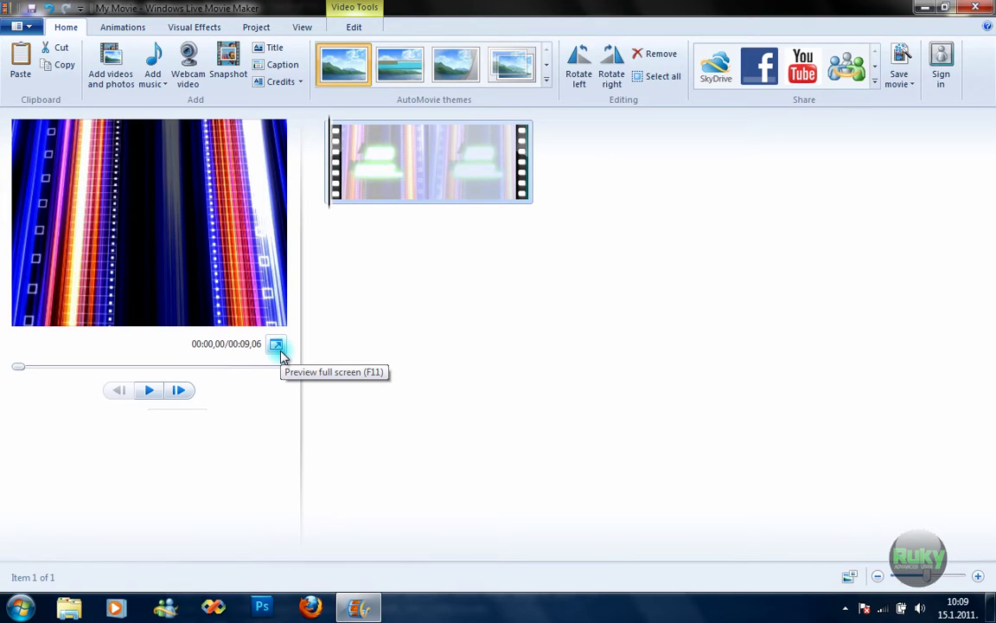
# - Slow the intro clip to 0,25x speed and preview it
pyautogui.click(414, 187)
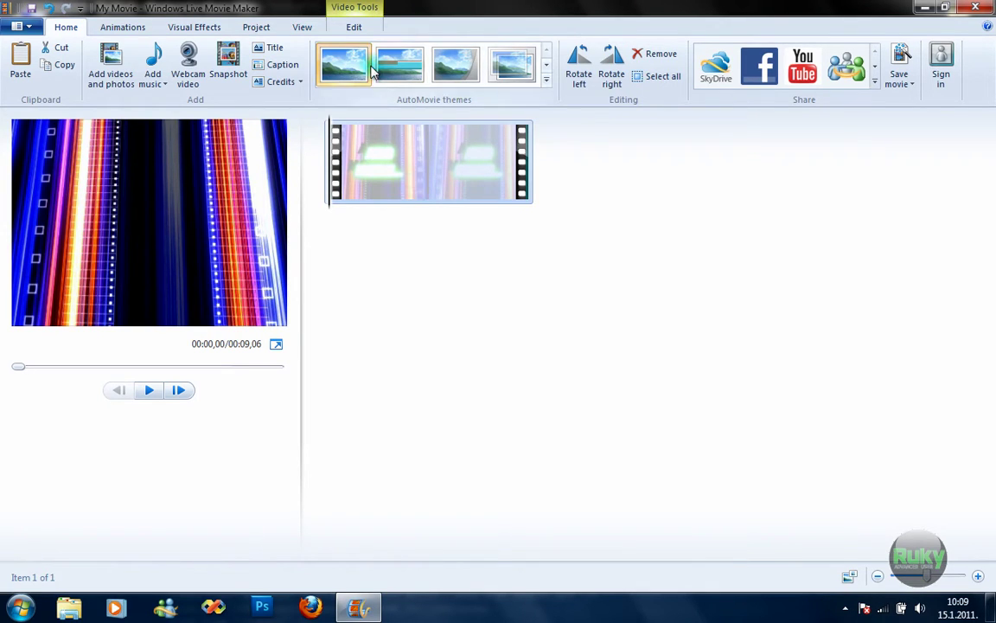
pyautogui.click(357, 28)
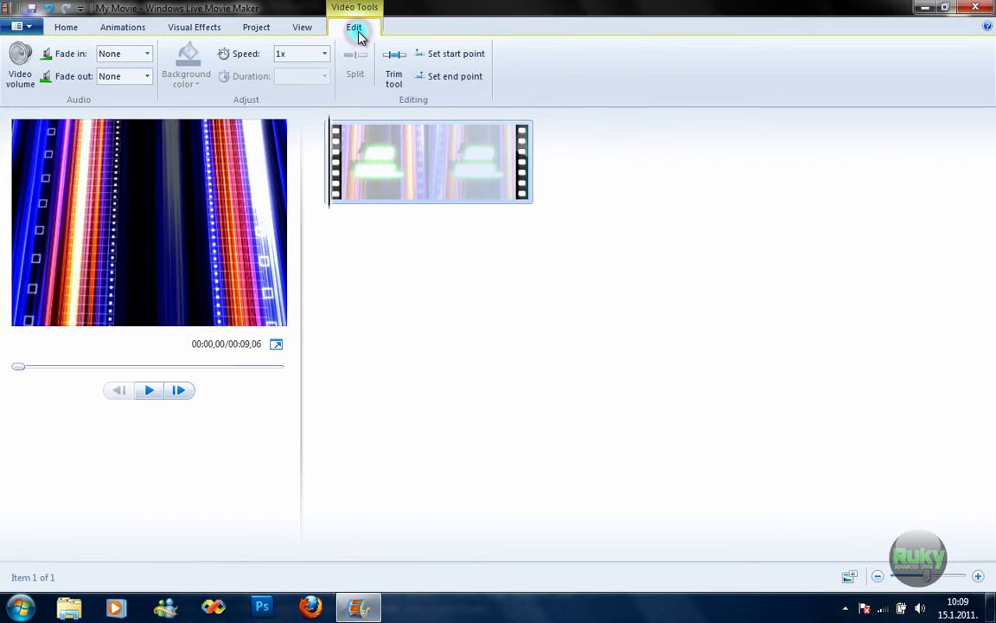
pyautogui.click(324, 55)
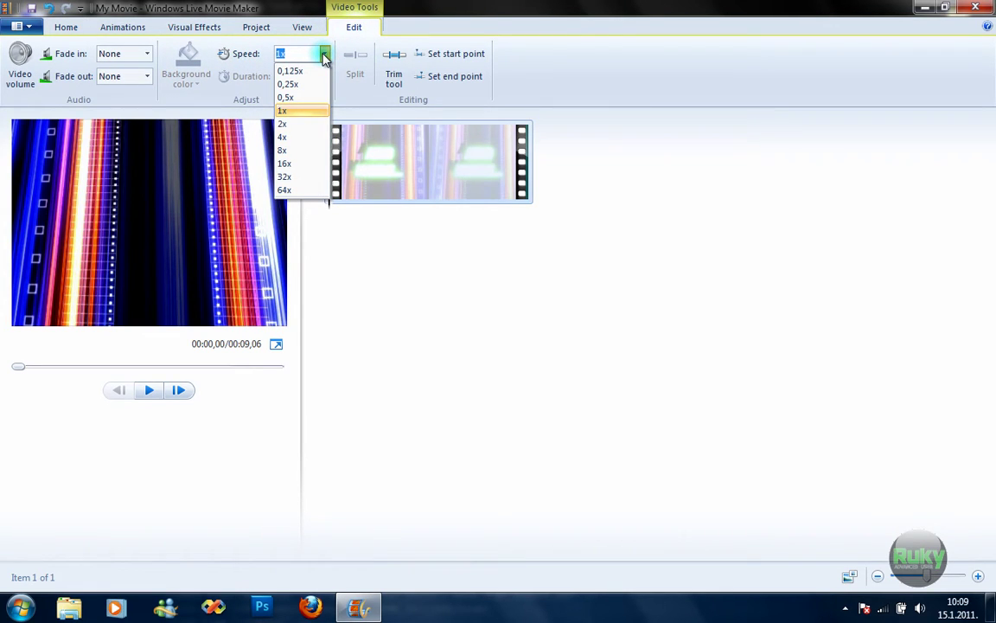
pyautogui.click(287, 84)
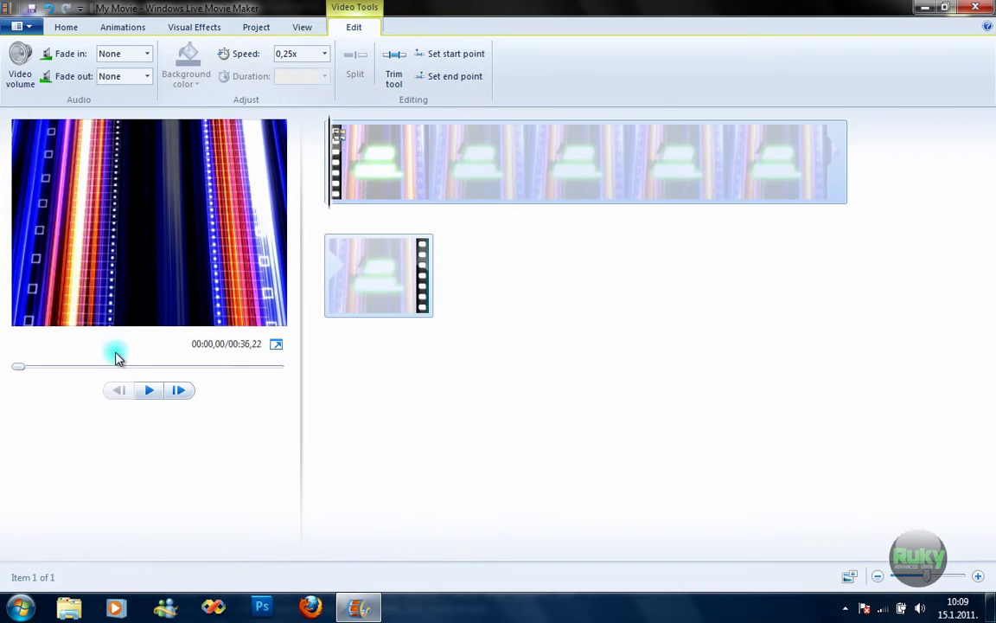
pyautogui.click(144, 394)
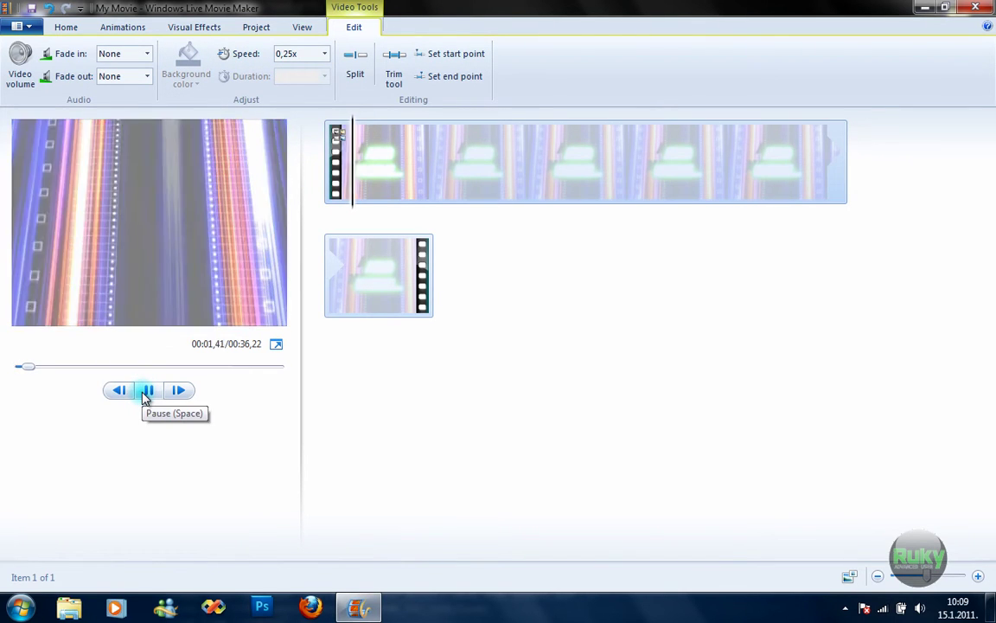
pyautogui.click(145, 392)
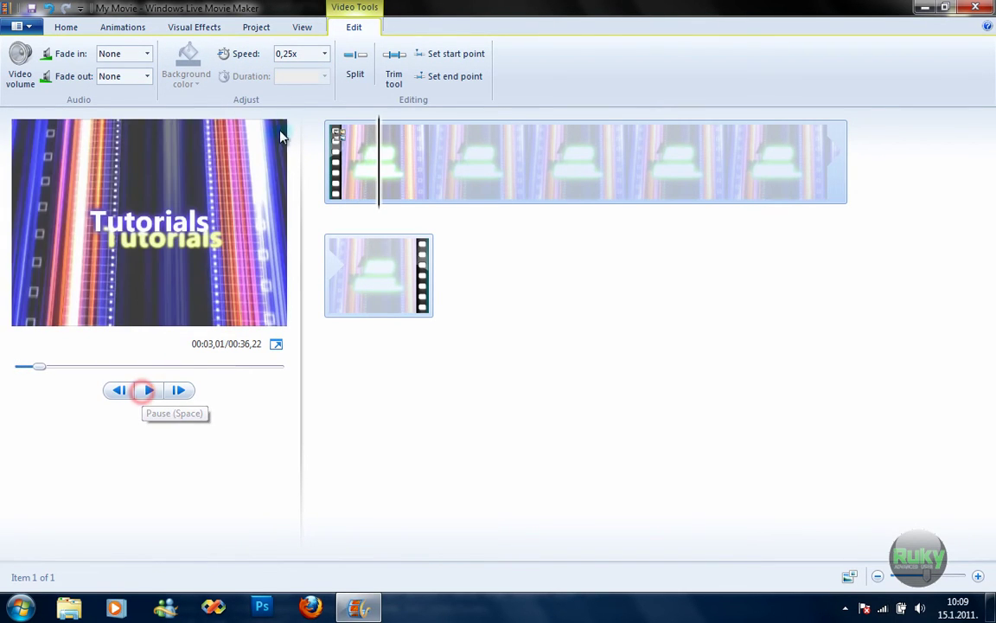
# - Change the clip speed to 8x and replay it from the start
pyautogui.click(323, 54)
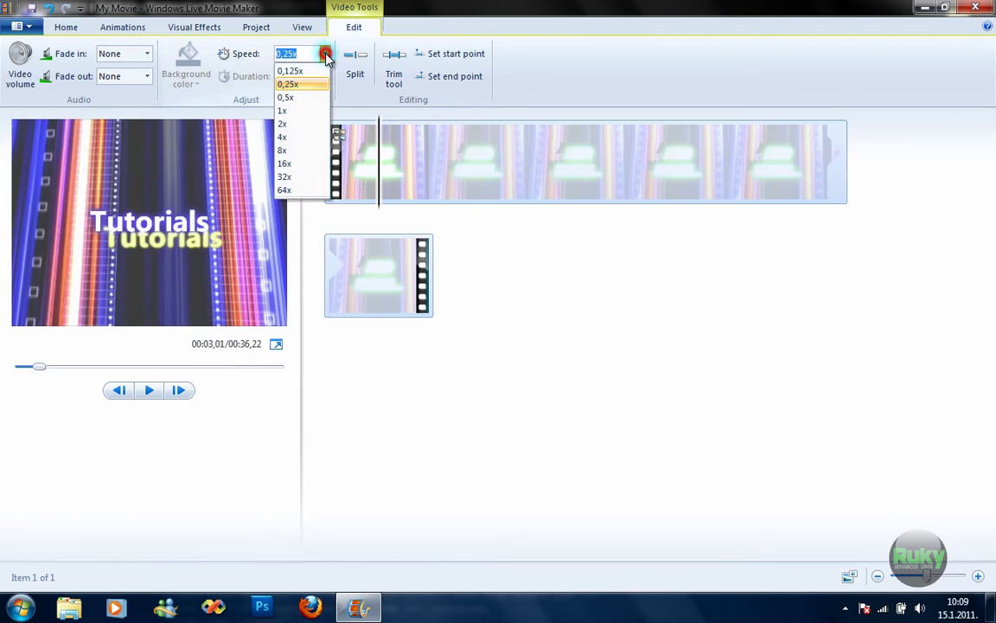
pyautogui.click(288, 153)
pyautogui.moveTo(278, 367); pyautogui.dragTo(10, 368)
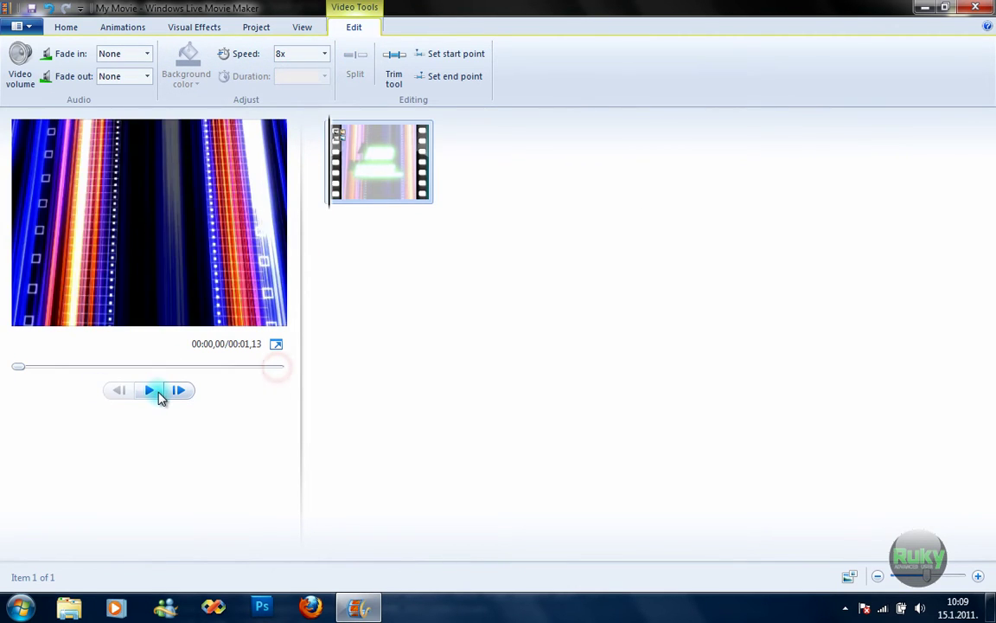
pyautogui.click(158, 392)
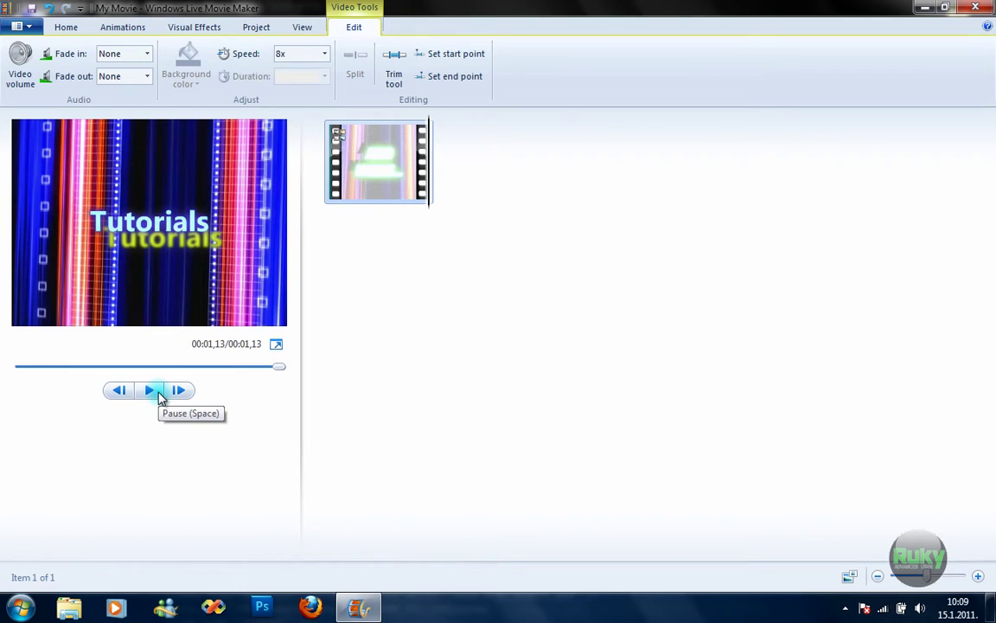
pyautogui.moveTo(277, 367); pyautogui.dragTo(2, 356)
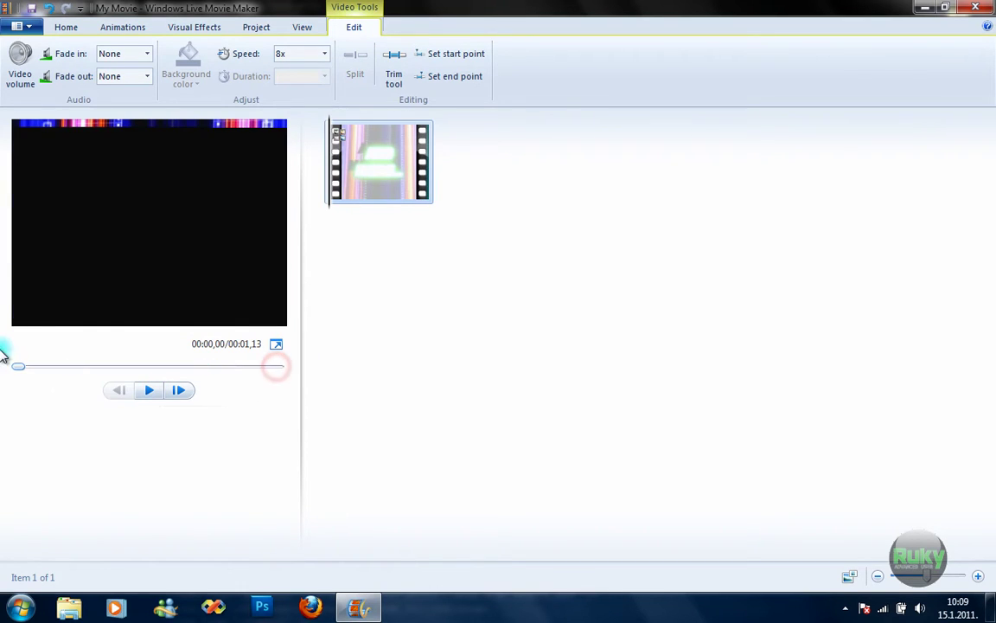
pyautogui.click(153, 393)
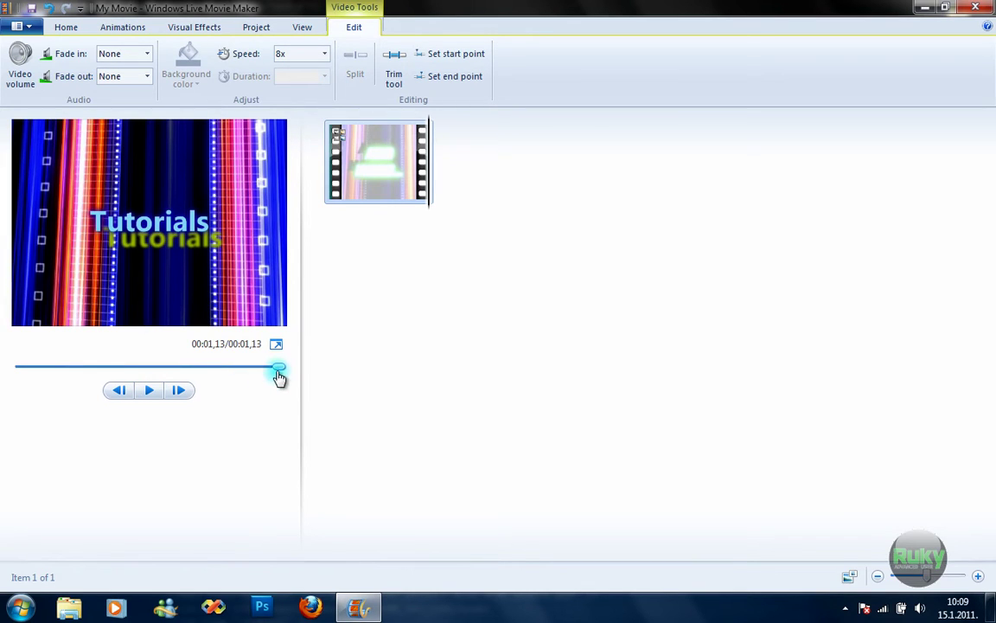
pyautogui.moveTo(278, 370); pyautogui.dragTo(2, 387)
# - Save the movie for high-definition display to the desktop as YT.wmv and play it
pyautogui.click(17, 27)
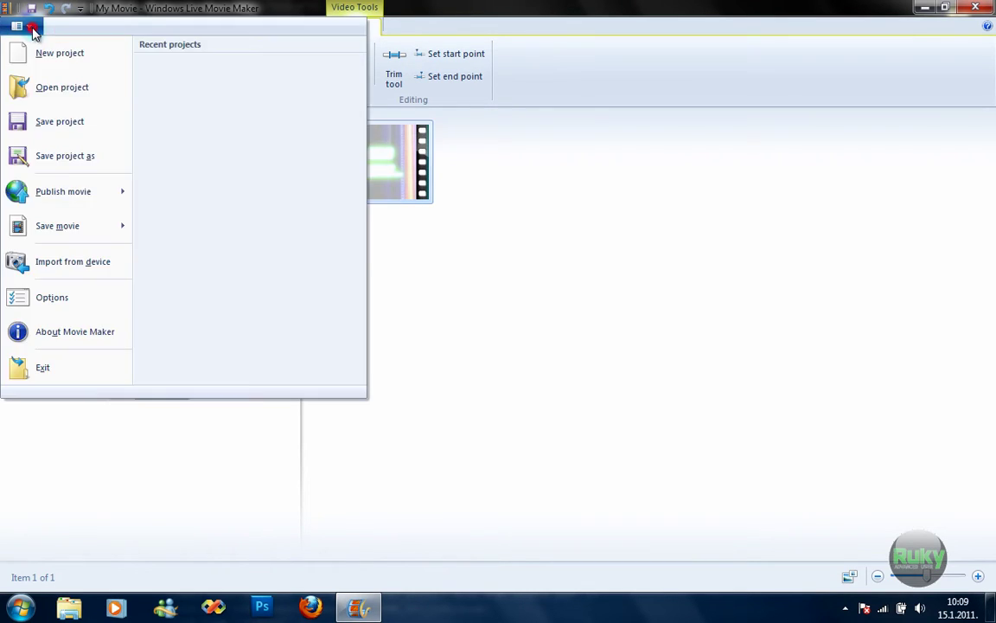
pyautogui.moveTo(128, 229)
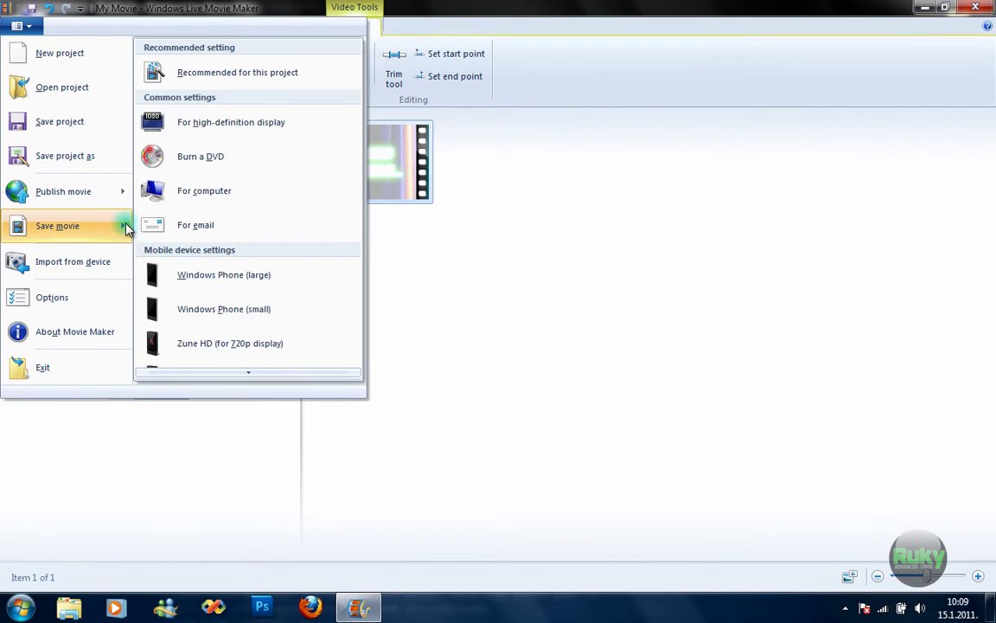
pyautogui.click(216, 122)
pyautogui.click(50, 105)
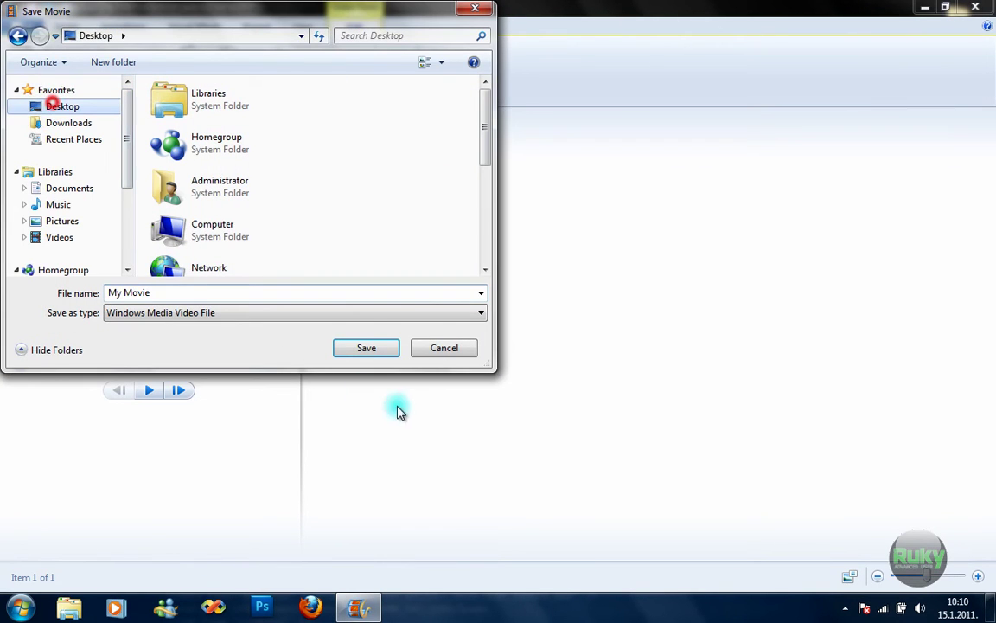
pyautogui.click(351, 290)
pyautogui.write('YT')
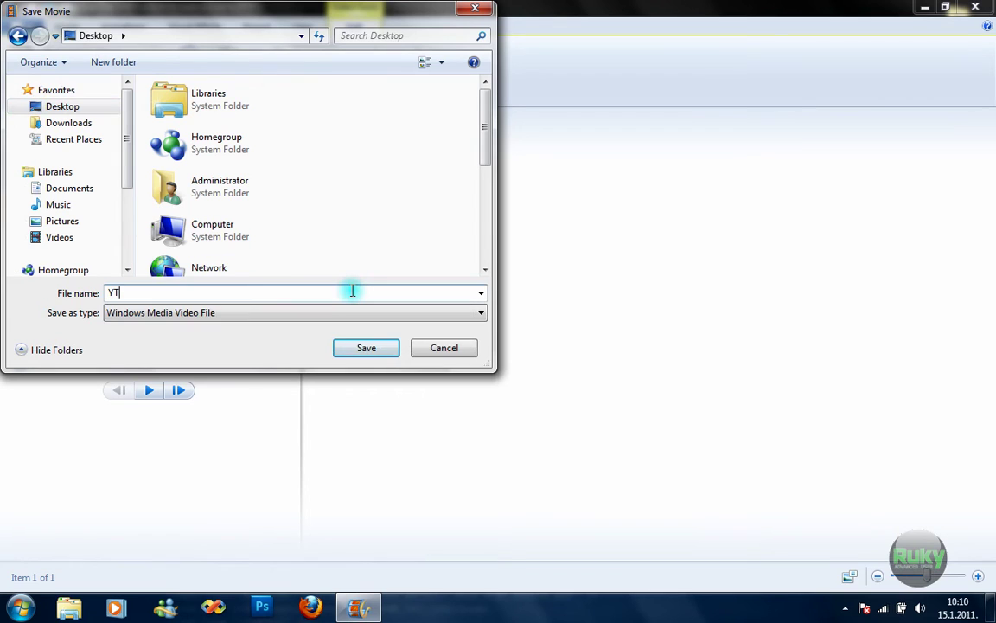
pyautogui.click(370, 350)
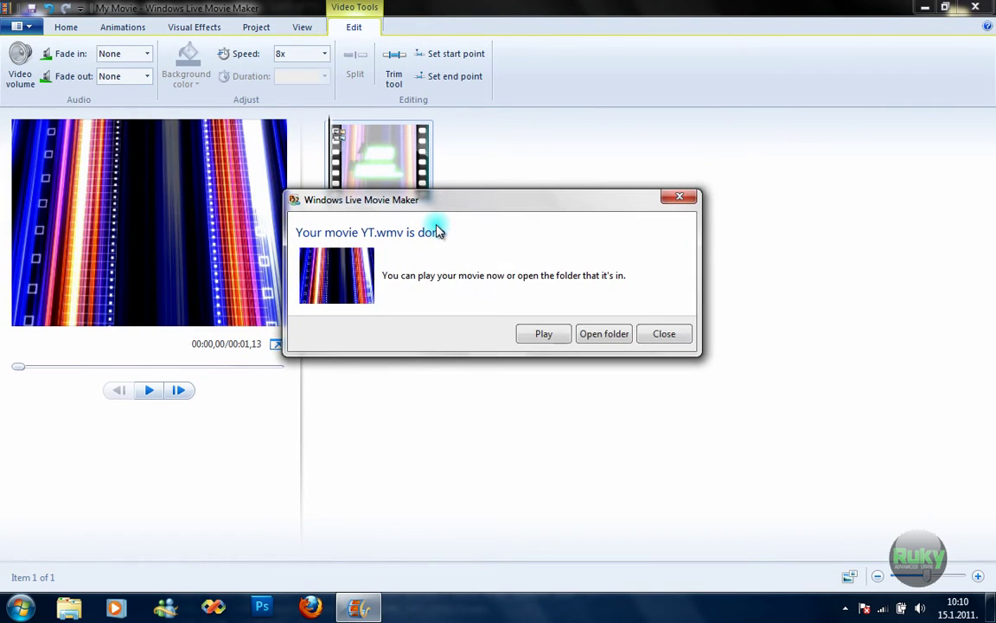
pyautogui.click(548, 334)
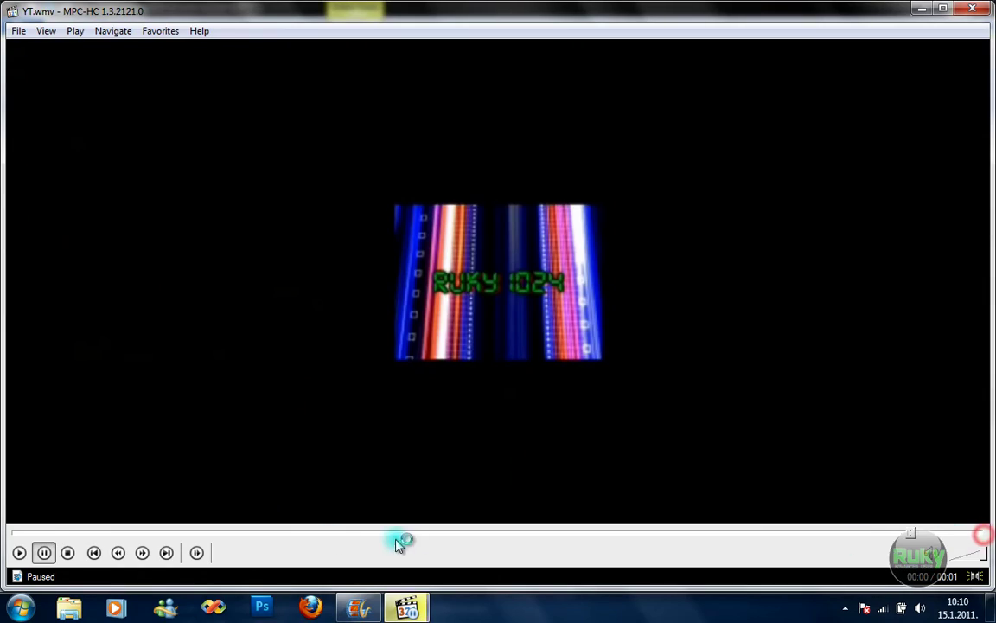
# - Replay YT.wmv in MPC-HC to the end, then close the player
pyautogui.click(19, 553)
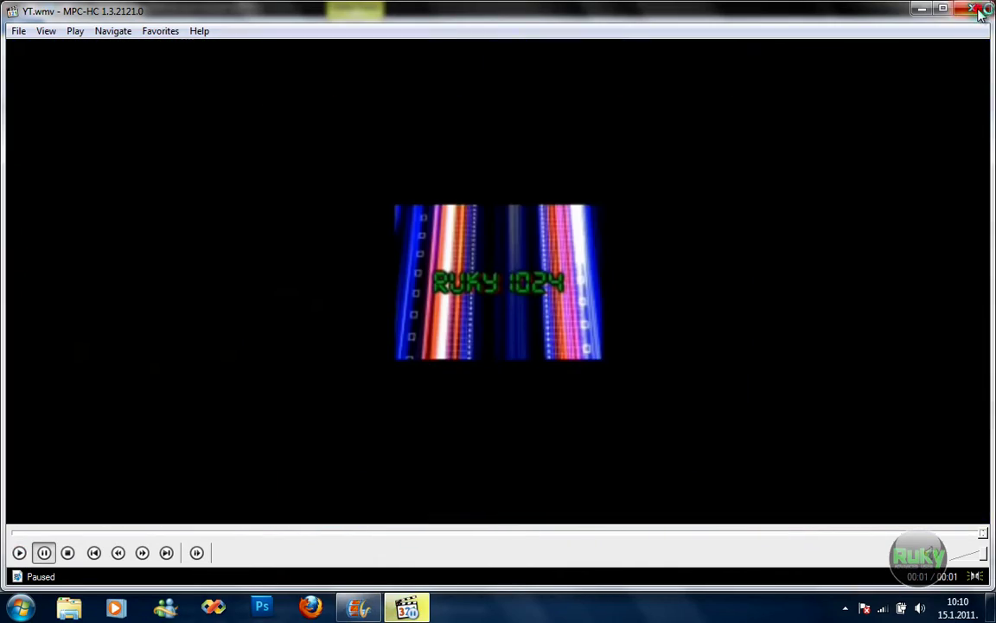
pyautogui.click(972, 8)
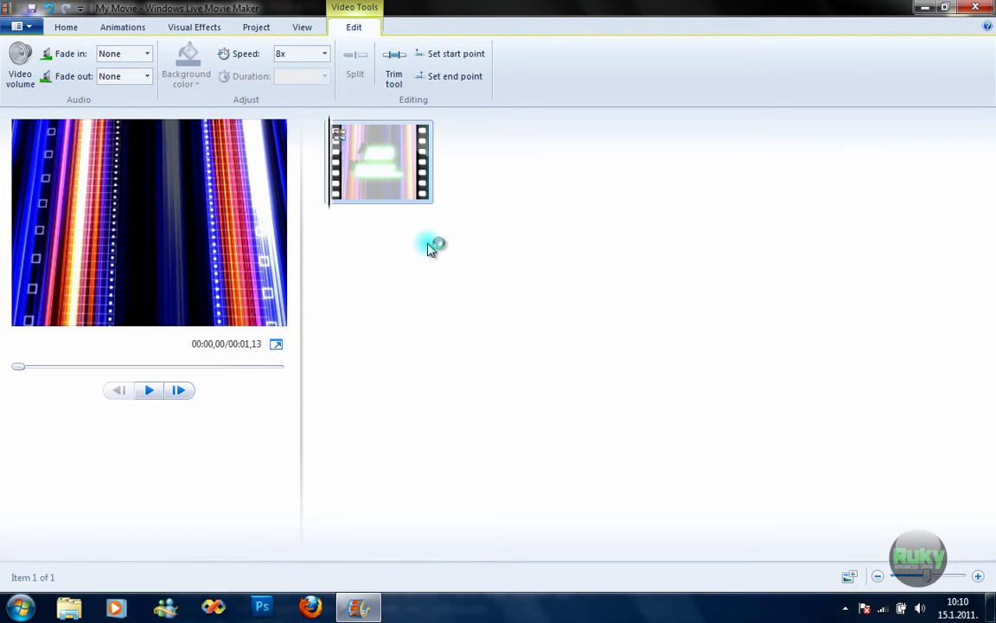
# - Reset the clip to 1x speed, give it a medium fade-in and preview it
pyautogui.click(325, 54)
pyautogui.click(295, 114)
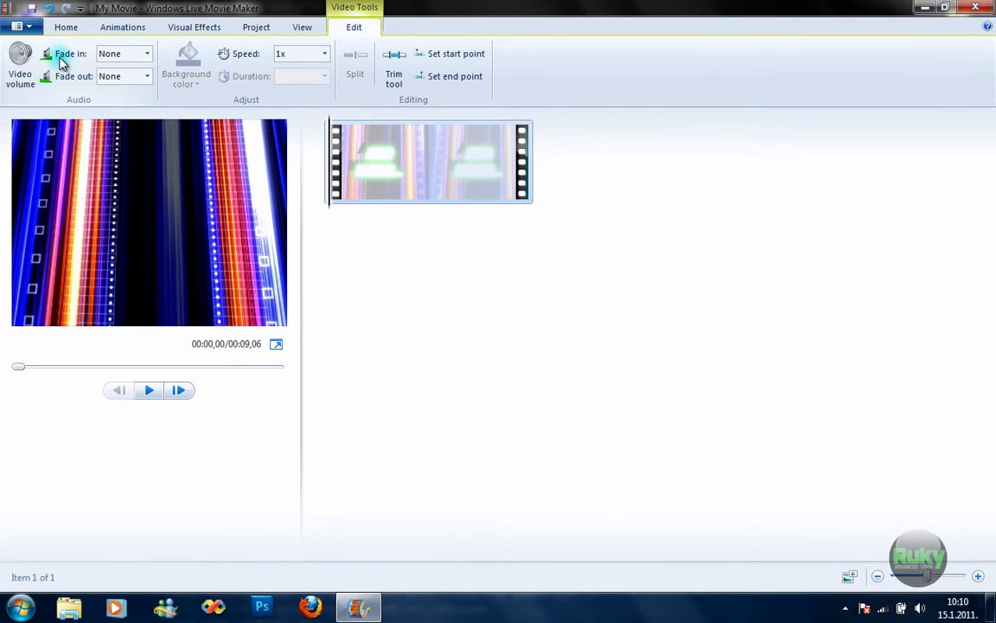
pyautogui.click(147, 54)
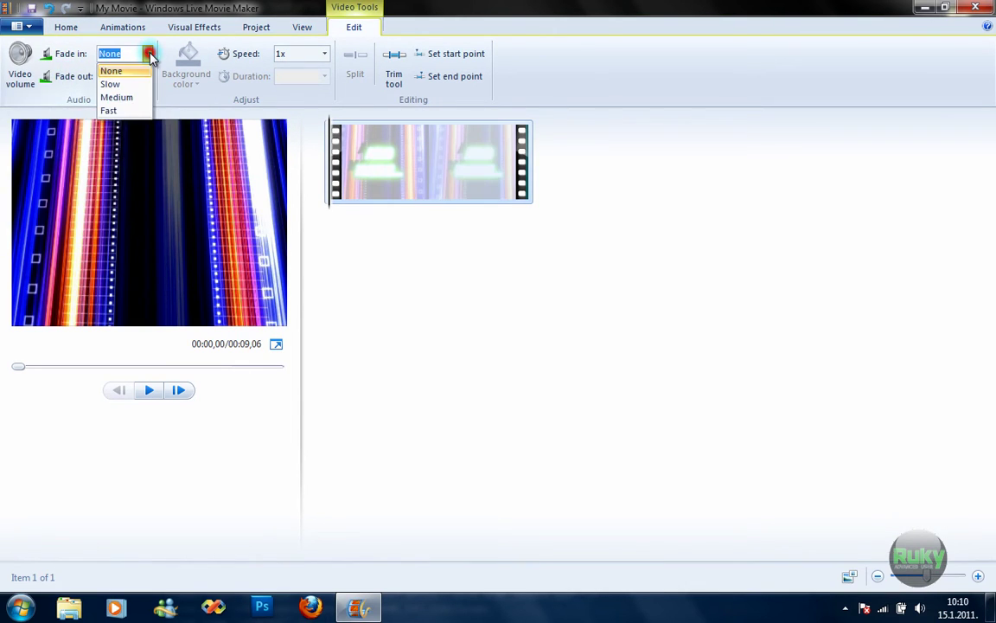
pyautogui.click(117, 98)
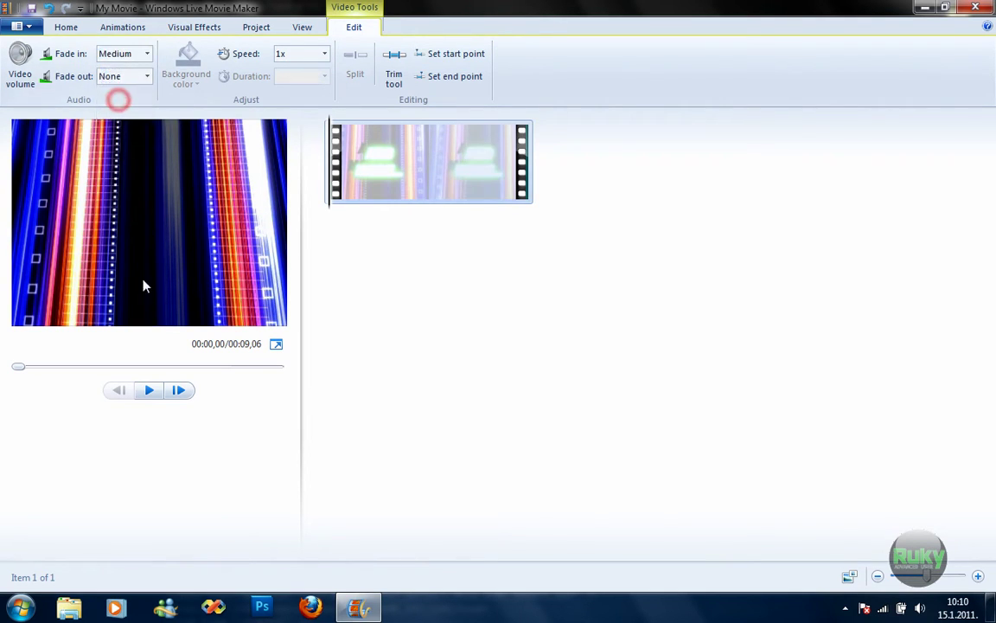
pyautogui.click(149, 396)
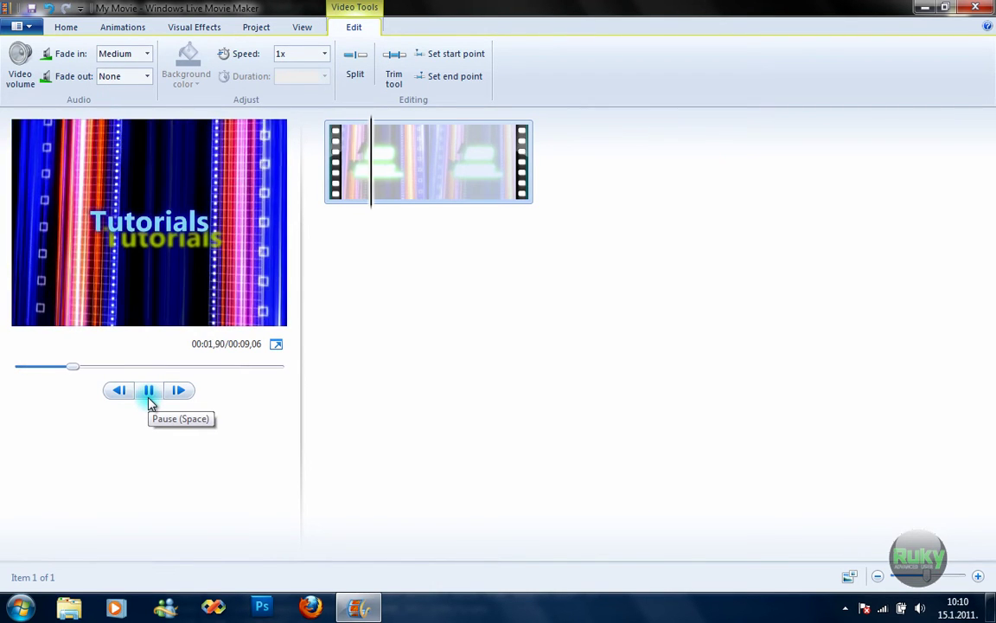
pyautogui.click(150, 393)
pyautogui.moveTo(126, 370); pyautogui.dragTo(9, 363)
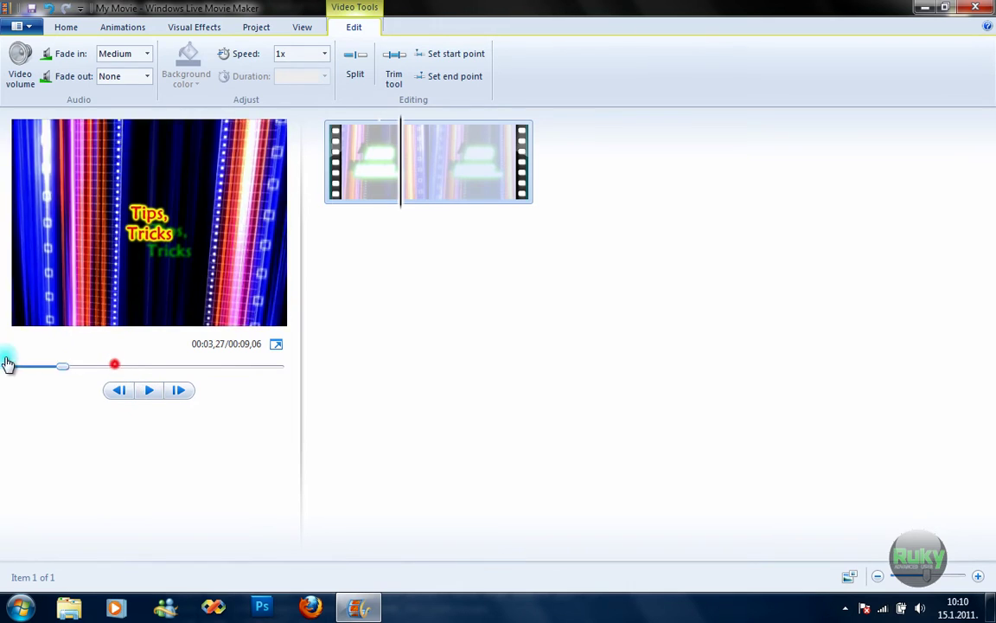
pyautogui.click(156, 390)
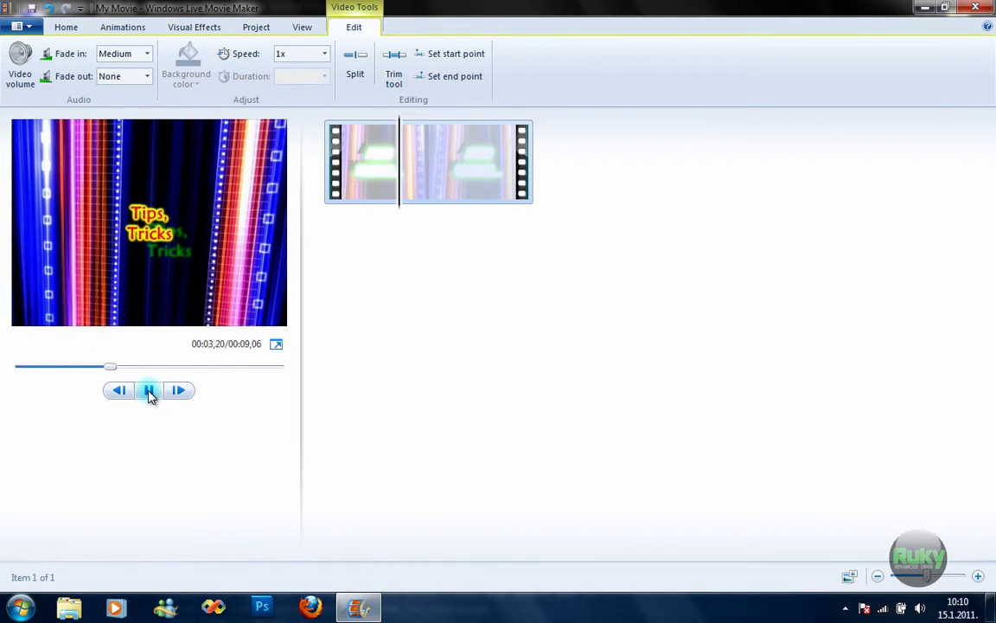
pyautogui.click(149, 392)
# - Set the clip's fade-out to Fast and preview from about 00:04
pyautogui.click(149, 77)
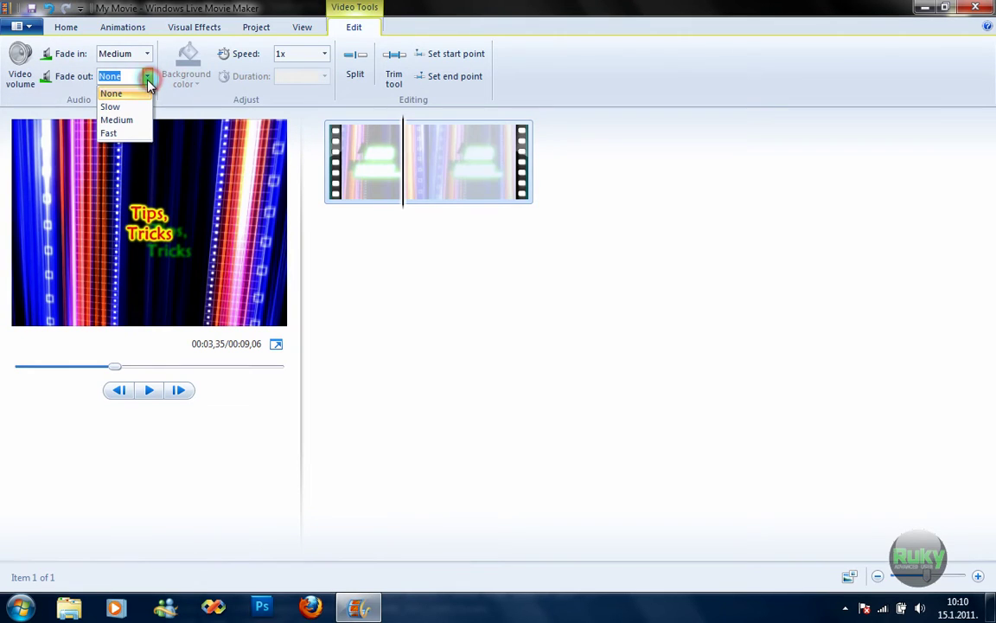
pyautogui.click(126, 135)
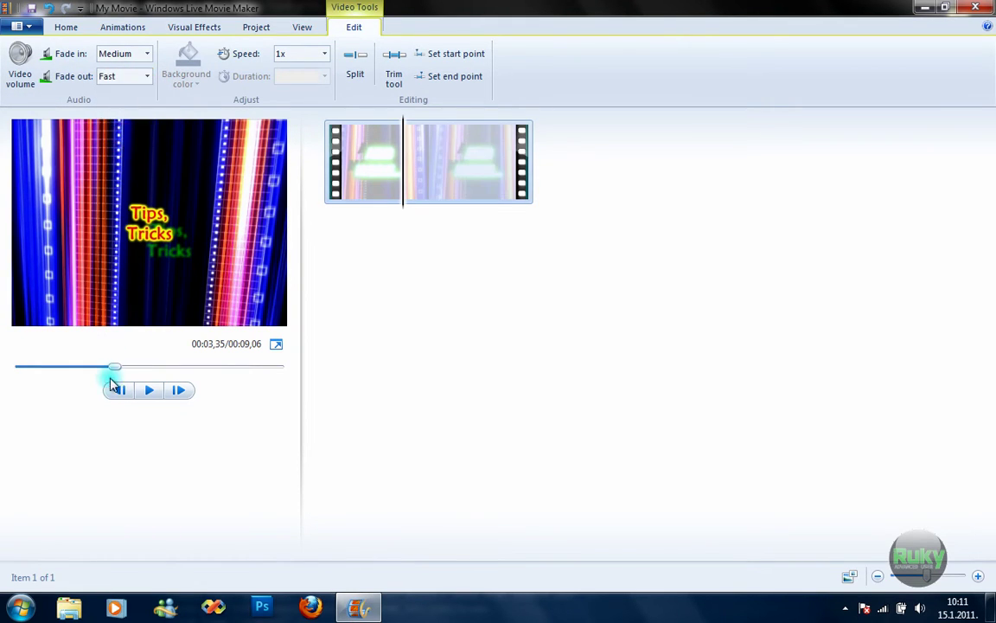
pyautogui.moveTo(118, 366); pyautogui.dragTo(220, 370)
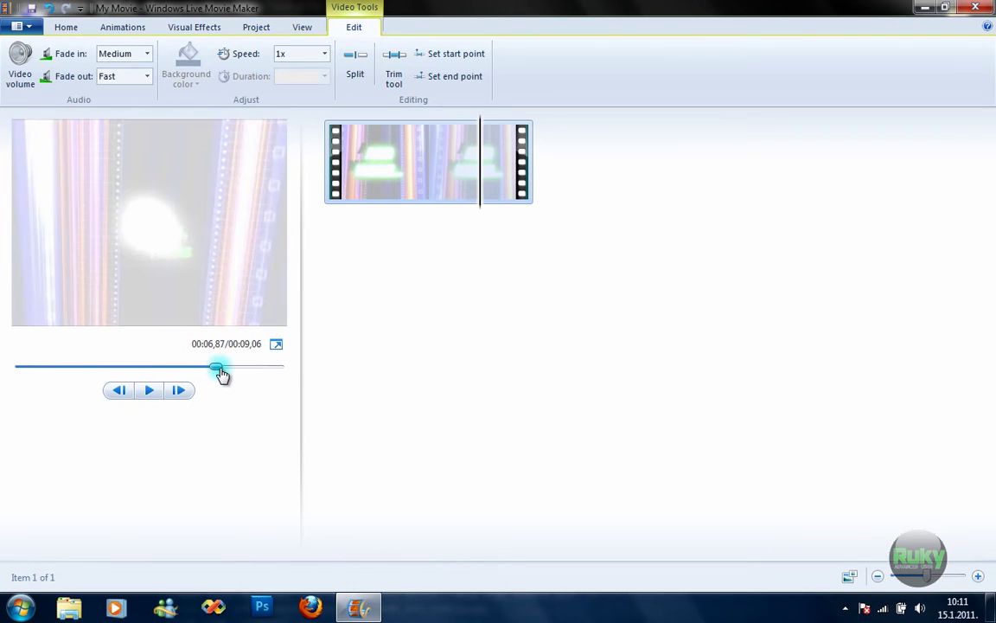
pyautogui.click(149, 394)
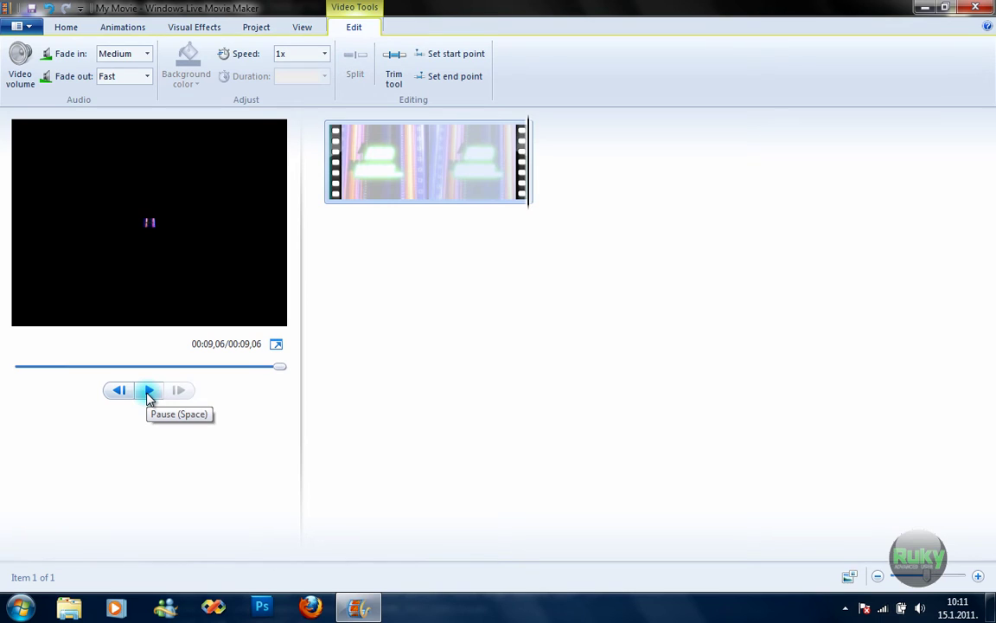
# - Set both the clip's fade-out and fade-in to None
pyautogui.click(147, 76)
pyautogui.click(143, 91)
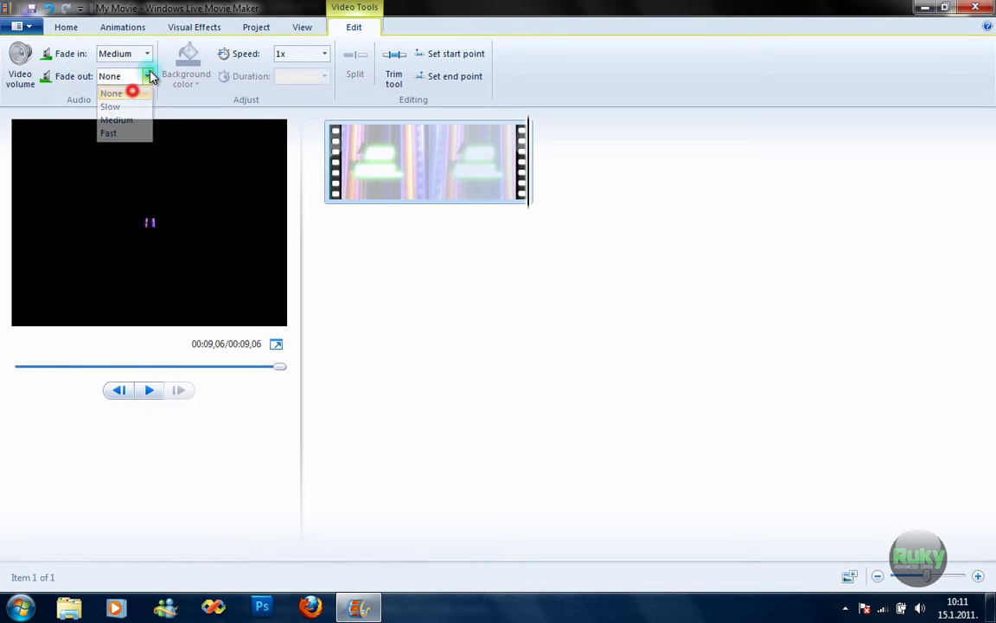
pyautogui.click(149, 56)
pyautogui.click(121, 72)
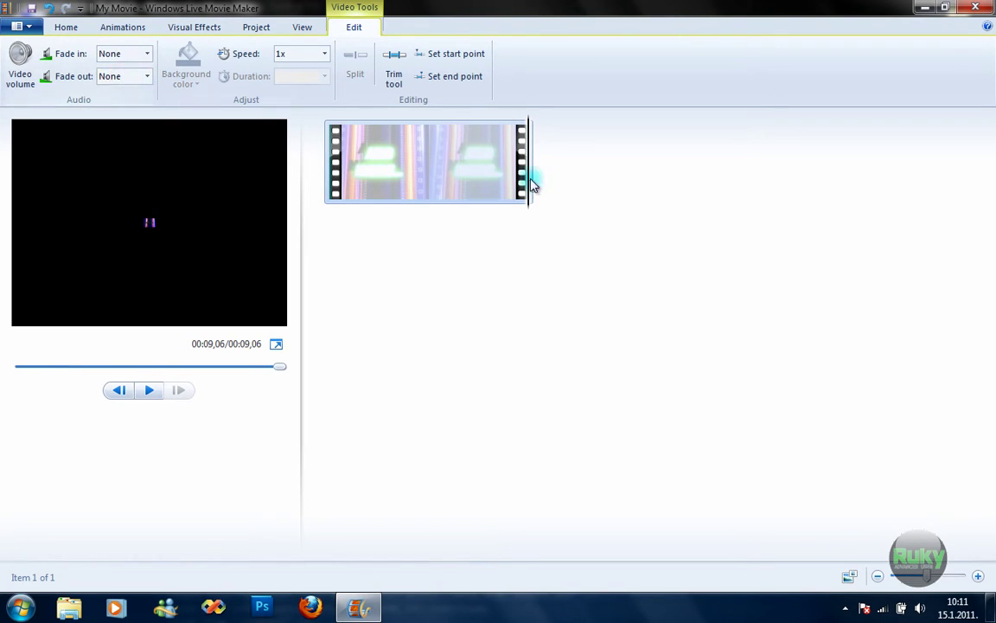
# - Split the clip at 00:04,28 into two clips and select the first one
pyautogui.click(339, 158)
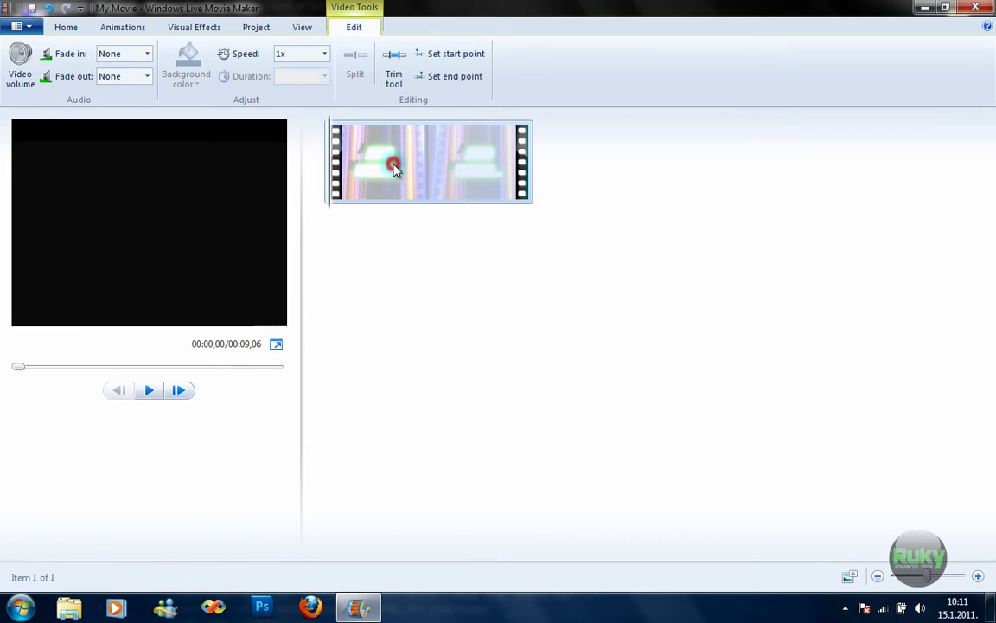
pyautogui.click(335, 158)
pyautogui.moveTo(337, 160); pyautogui.dragTo(426, 164)
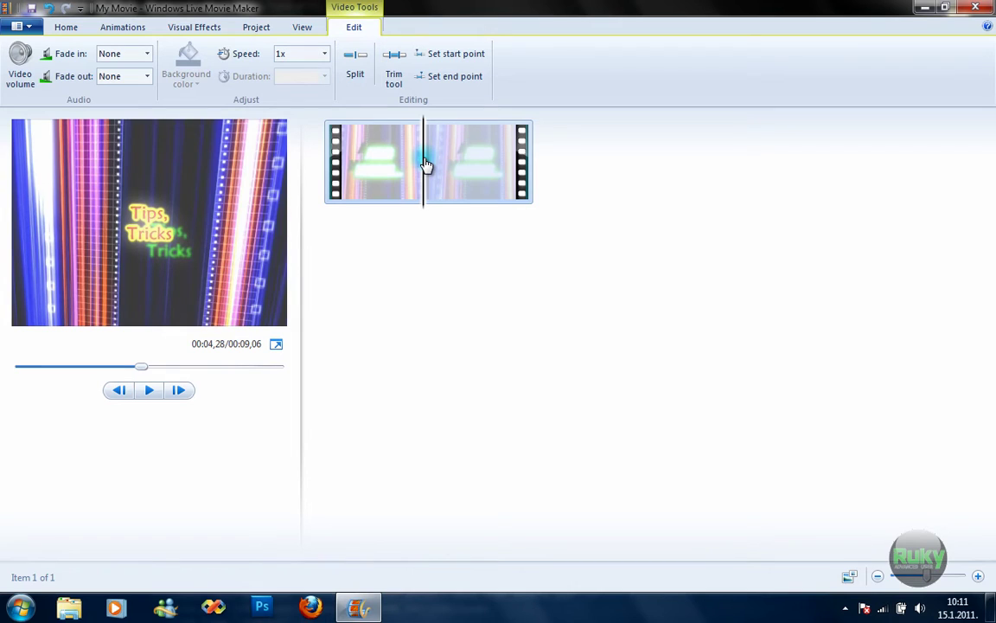
pyautogui.click(355, 61)
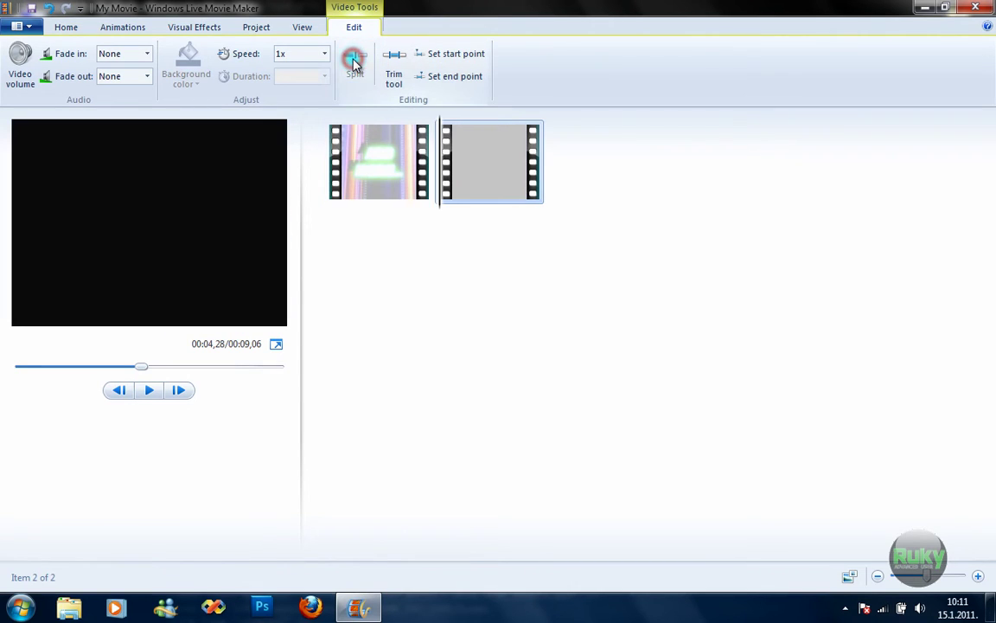
pyautogui.click(370, 185)
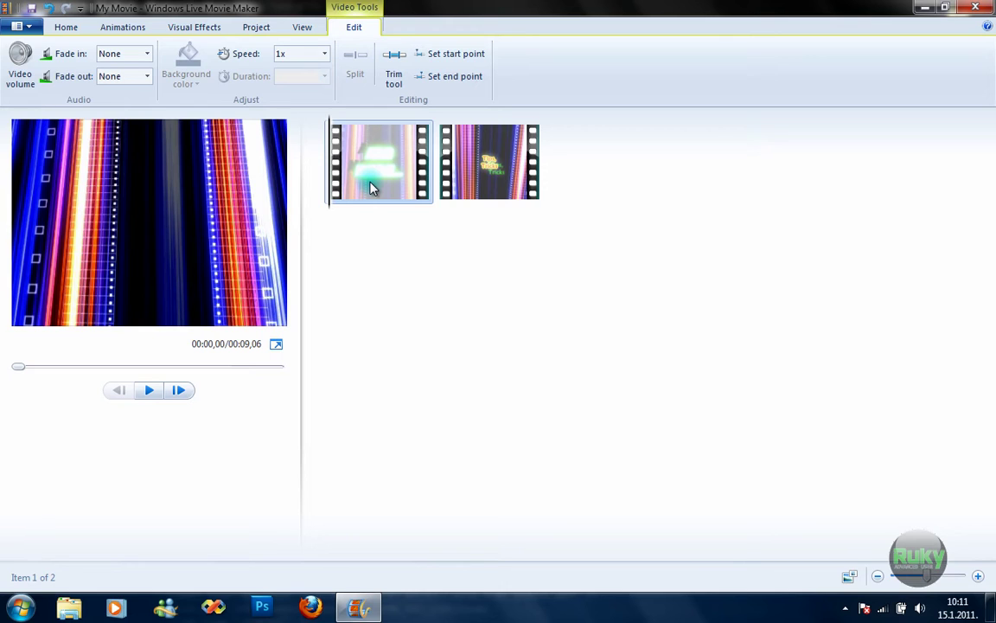
pyautogui.click(395, 66)
pyautogui.press('Escape')
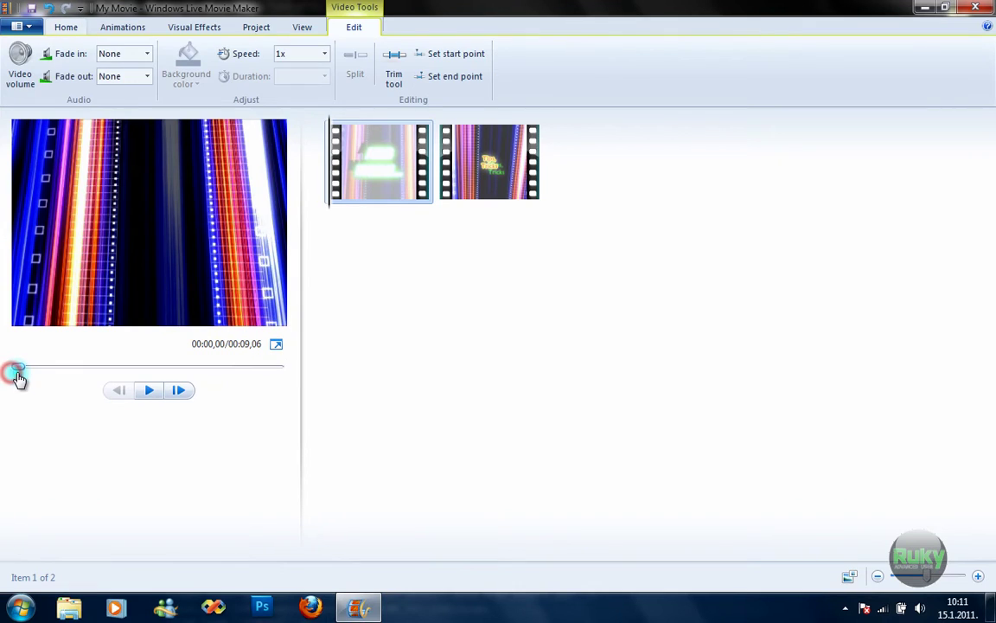
pyautogui.click(394, 61)
pyautogui.moveTo(17, 374); pyautogui.dragTo(94, 374)
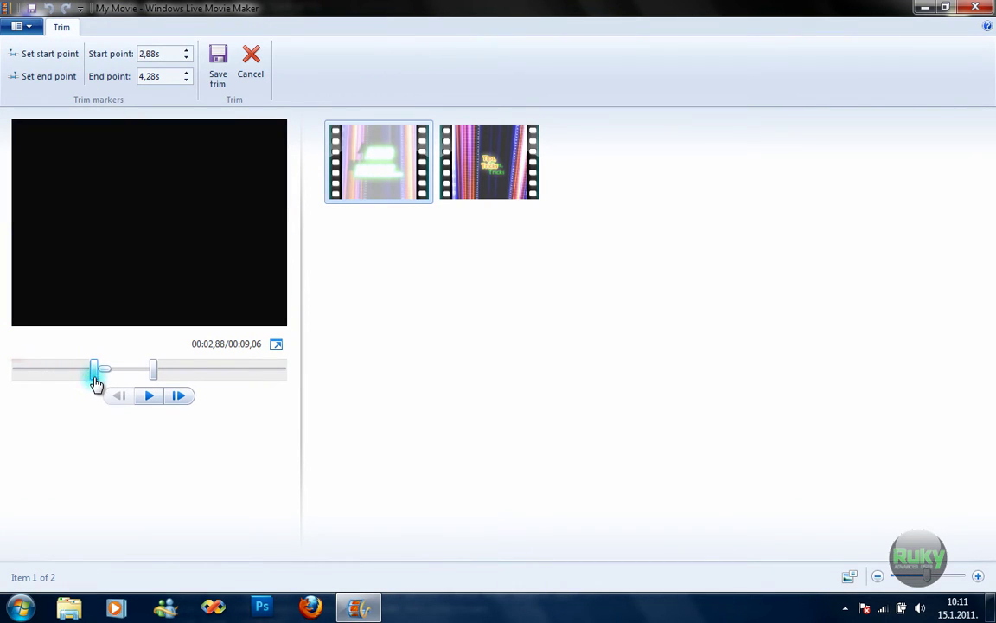
pyautogui.moveTo(154, 372); pyautogui.dragTo(186, 376)
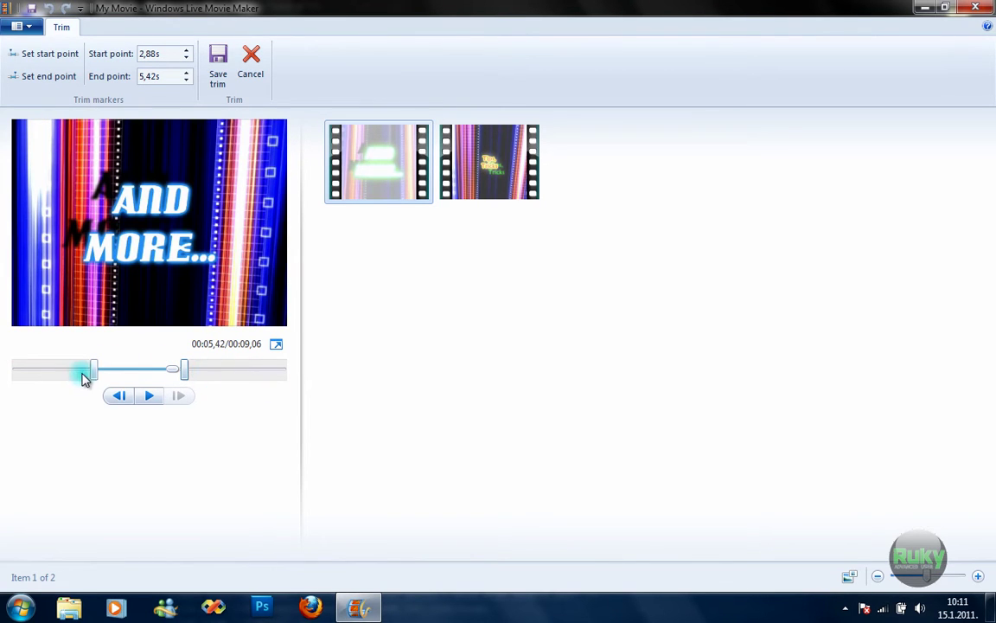
pyautogui.click(126, 461)
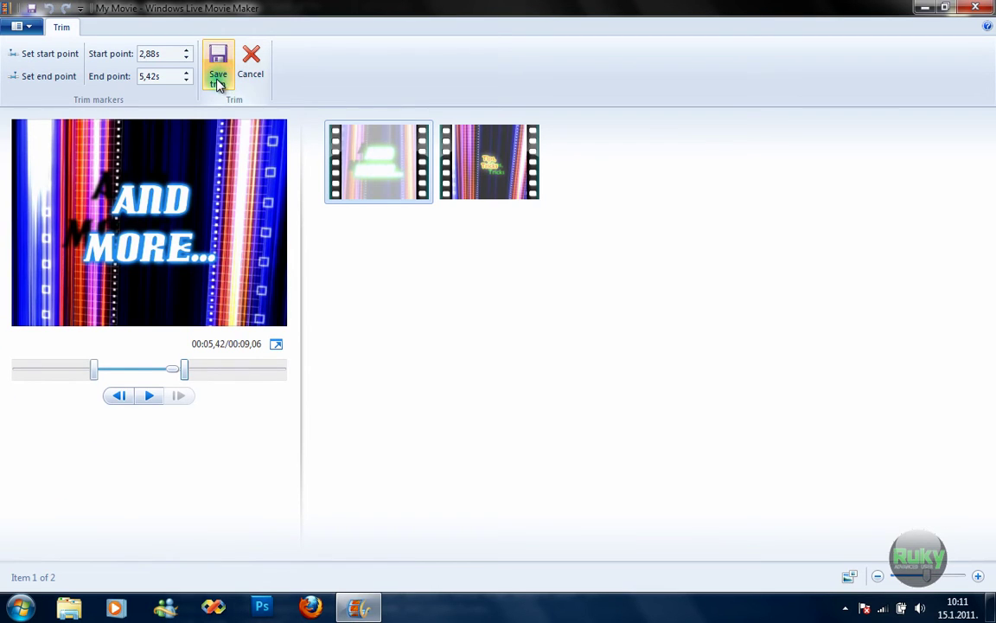
pyautogui.click(251, 68)
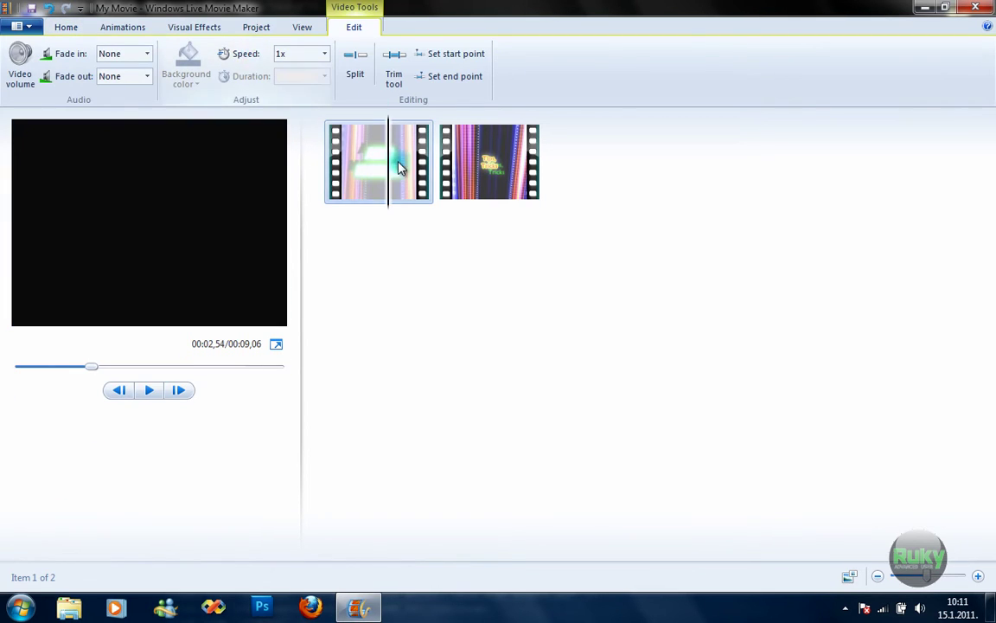
pyautogui.moveTo(389, 167); pyautogui.dragTo(296, 128)
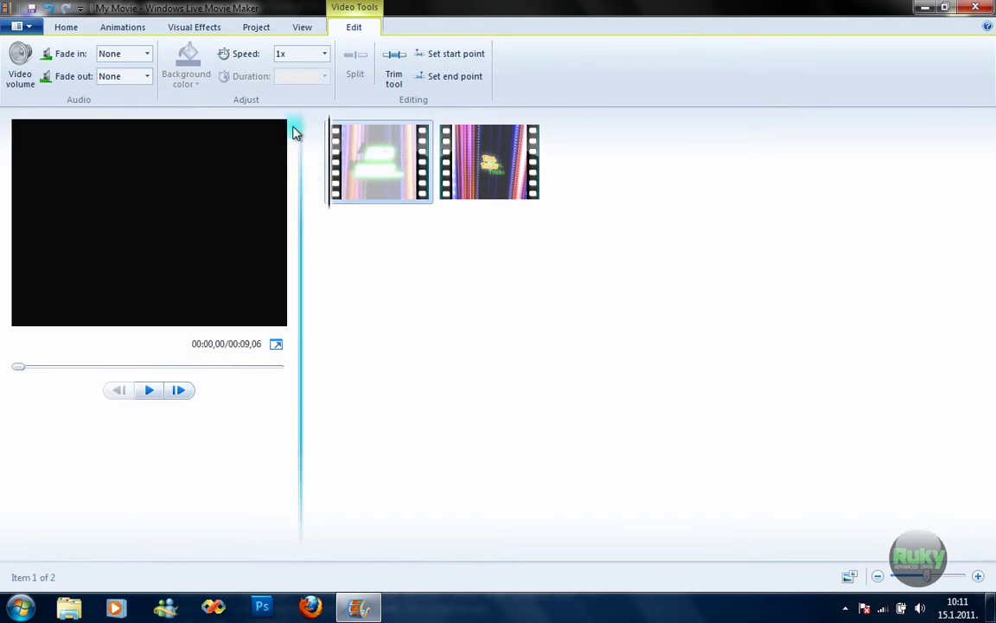
# - Set the storyboard thumbnail size to Large icons
pyautogui.click(304, 26)
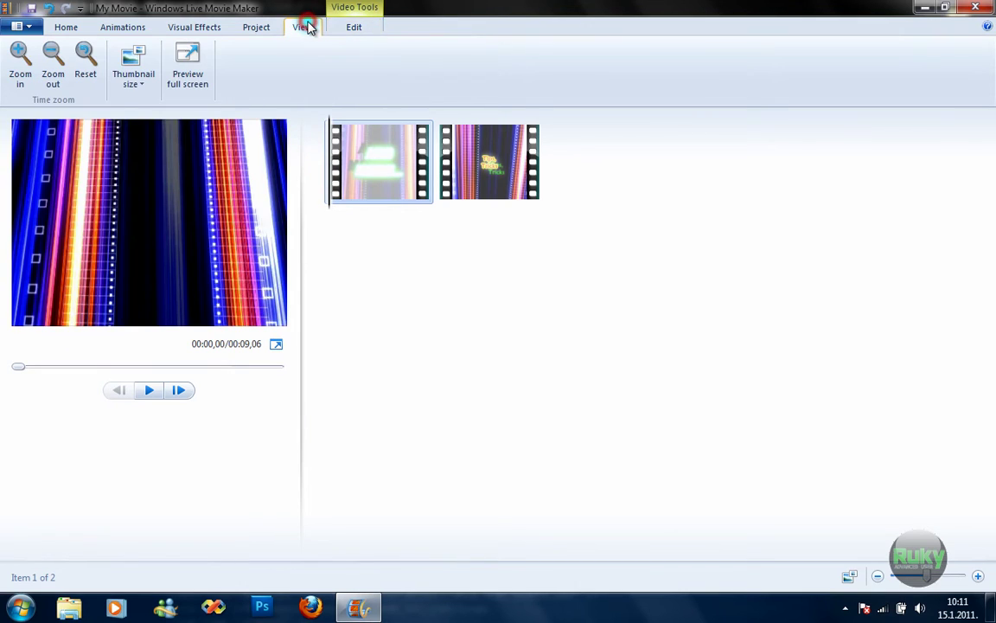
pyautogui.click(140, 85)
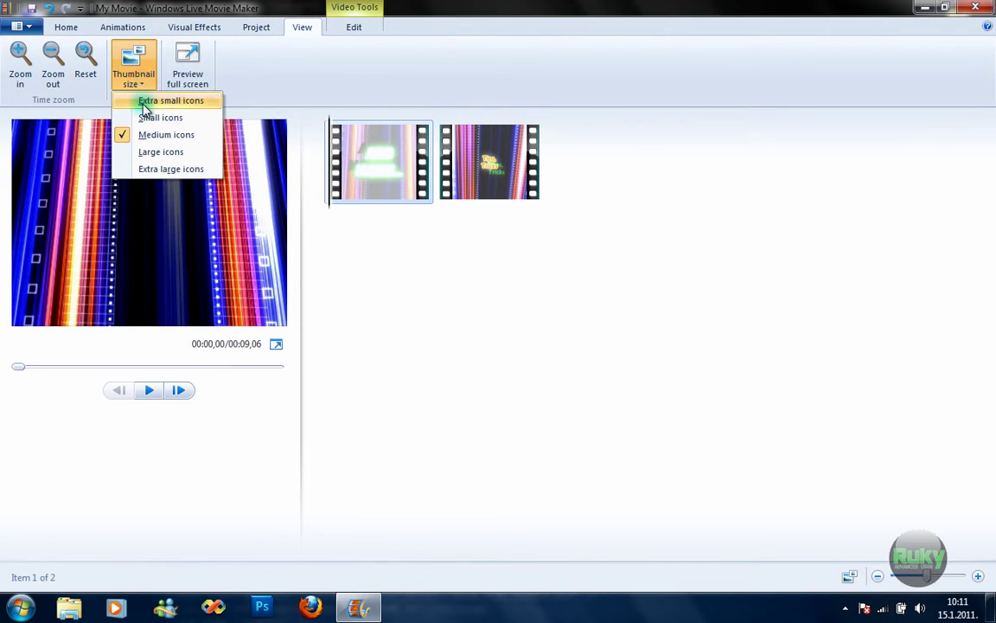
pyautogui.click(144, 102)
pyautogui.click(136, 85)
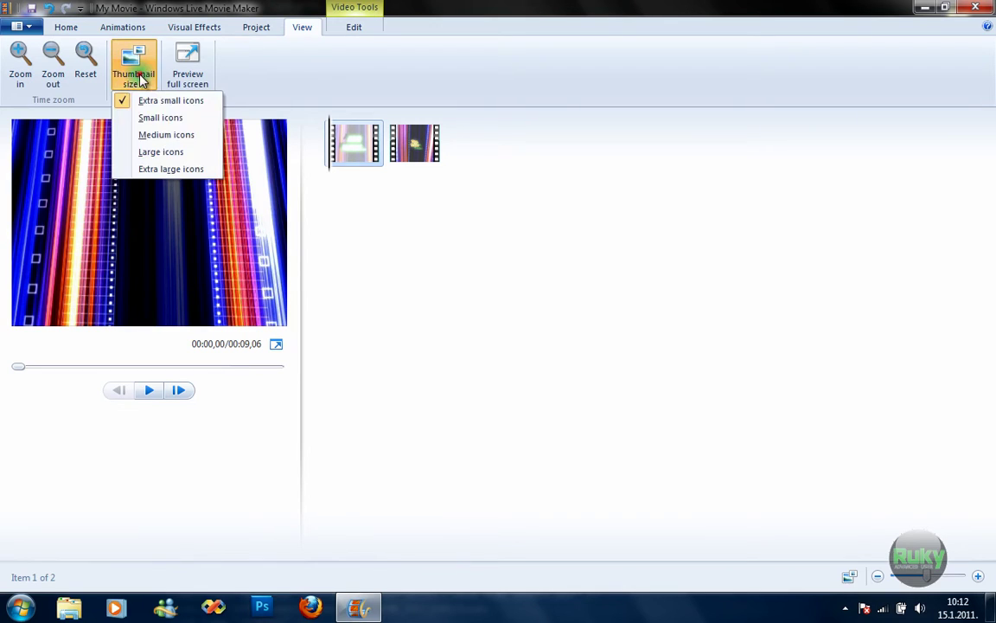
pyautogui.click(134, 167)
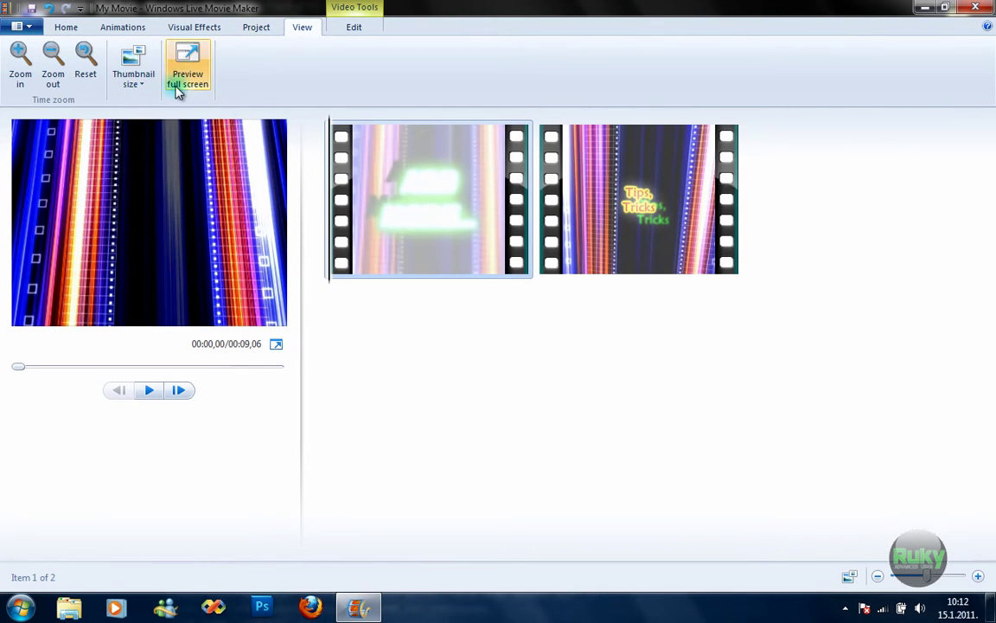
pyautogui.click(138, 83)
pyautogui.click(142, 149)
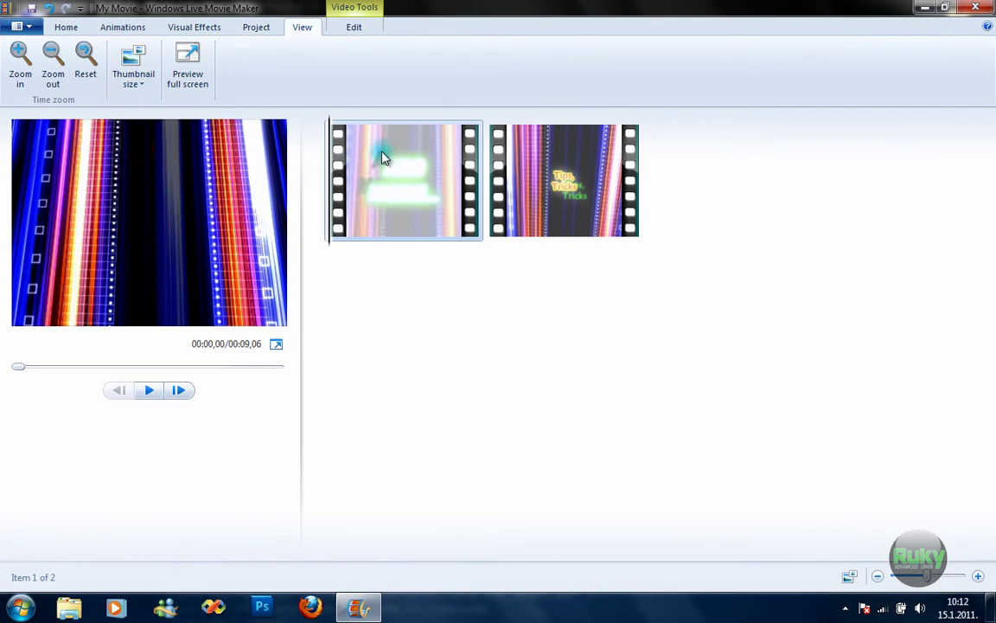
# - Preview the whole two-clip movie full screen, then return to the editor
pyautogui.click(190, 76)
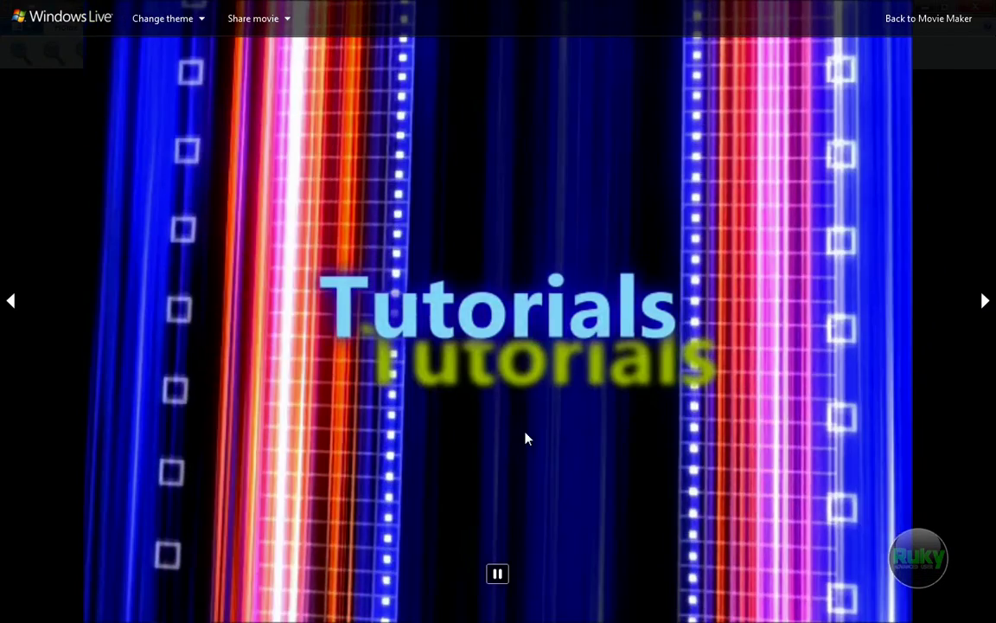
pyautogui.click(498, 574)
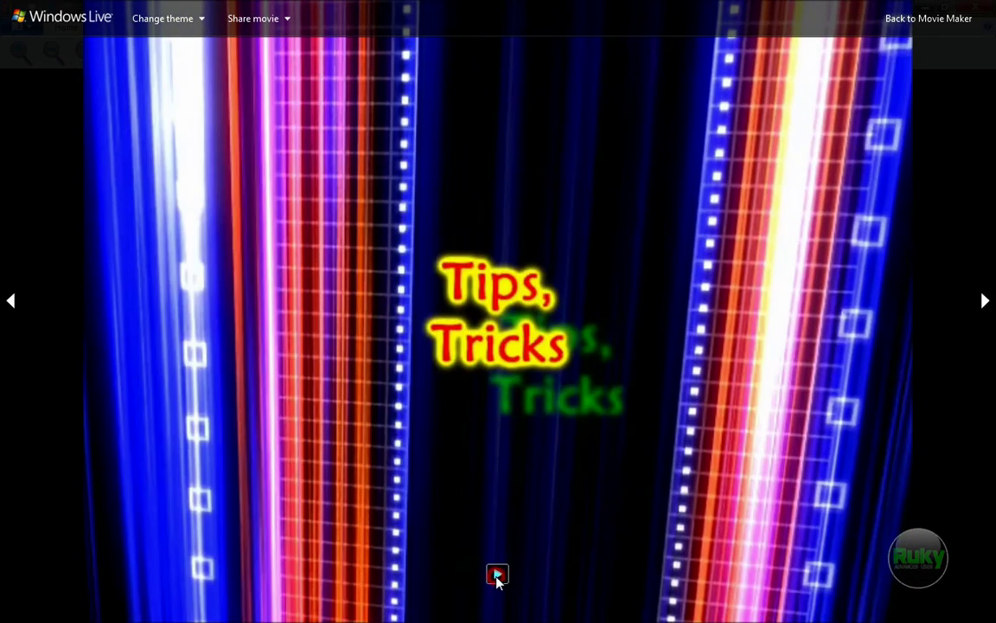
pyautogui.click(906, 24)
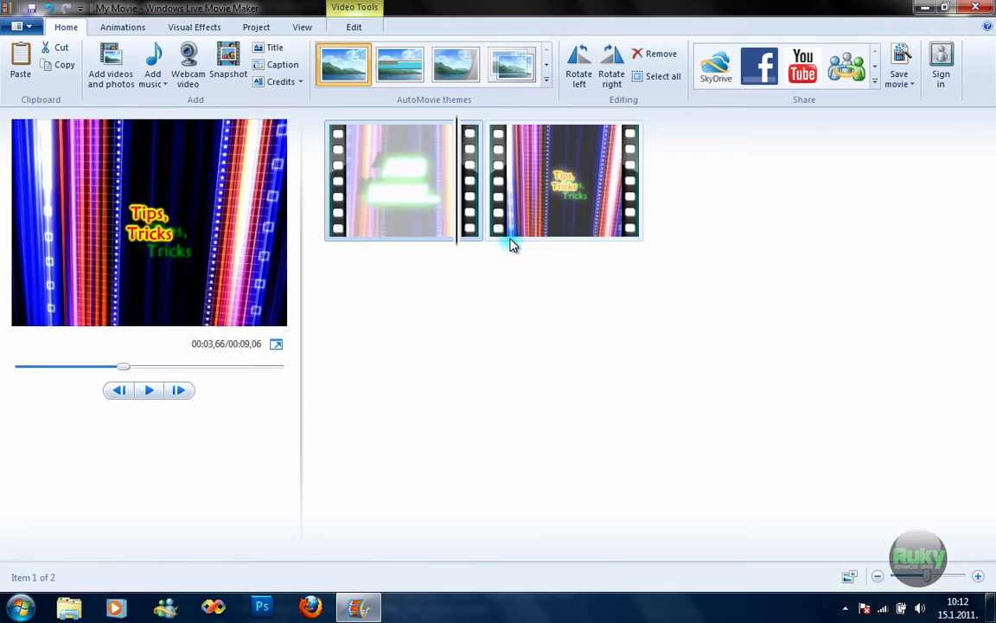
pyautogui.click(297, 26)
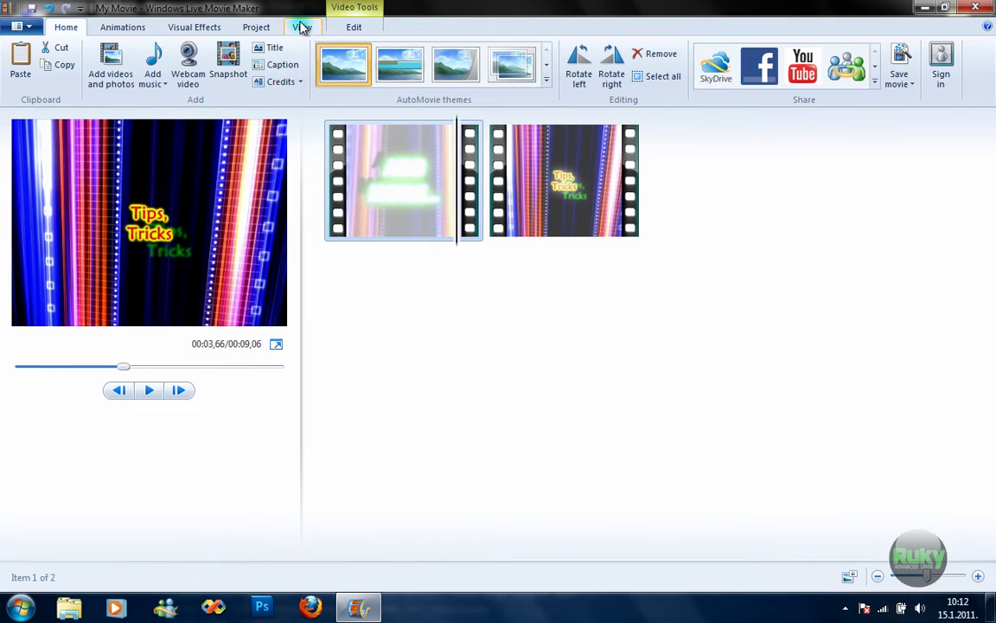
# - Check the project's Standard (4:3) aspect ratio, then show the Visual Effects gallery
pyautogui.click(255, 29)
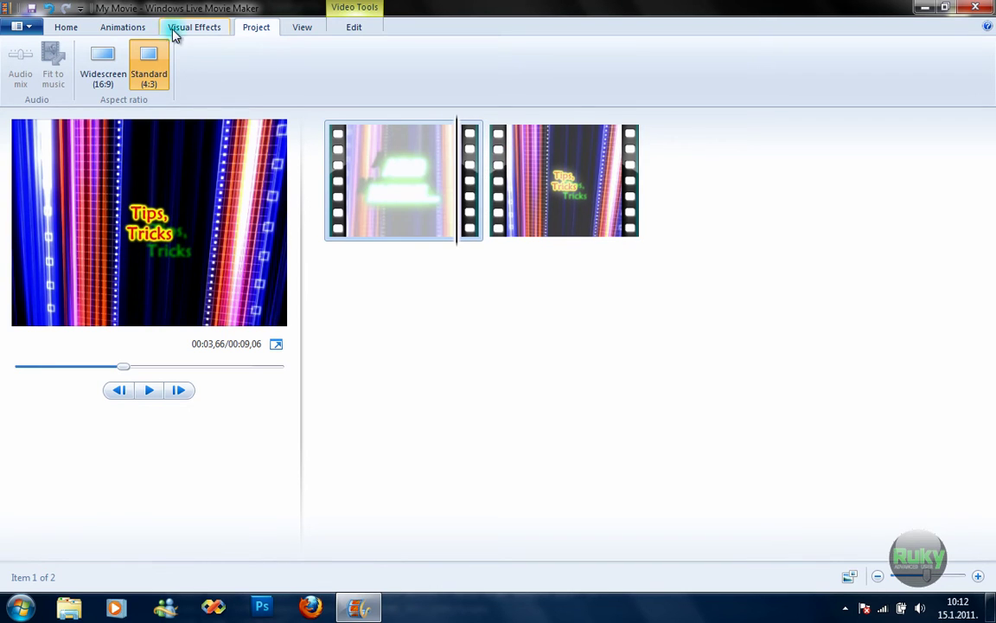
pyautogui.click(214, 27)
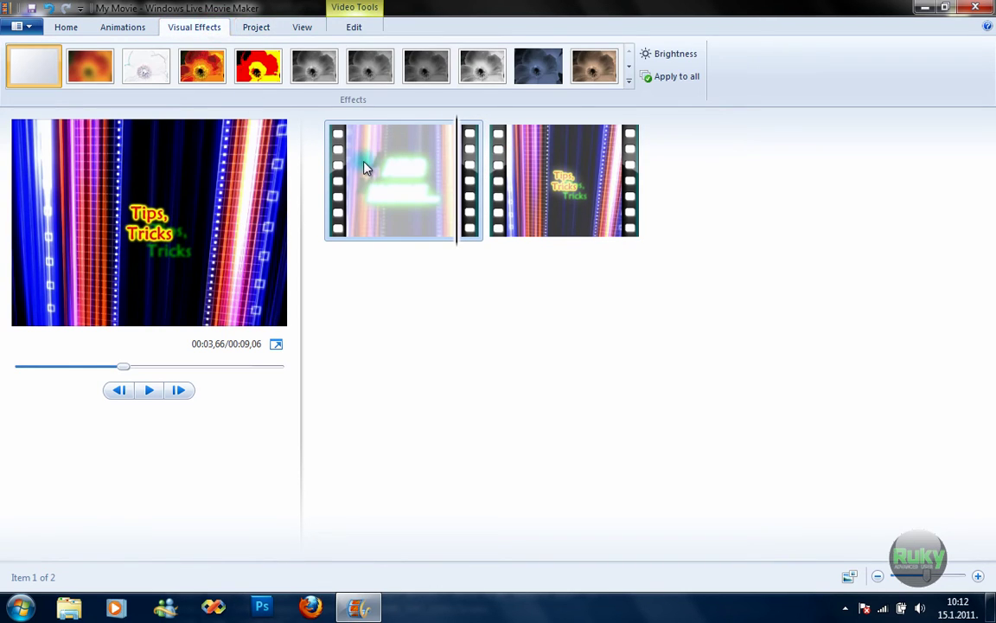
# - Apply Sepia tone to the first clip and a cyan tone to the second
pyautogui.click(364, 167)
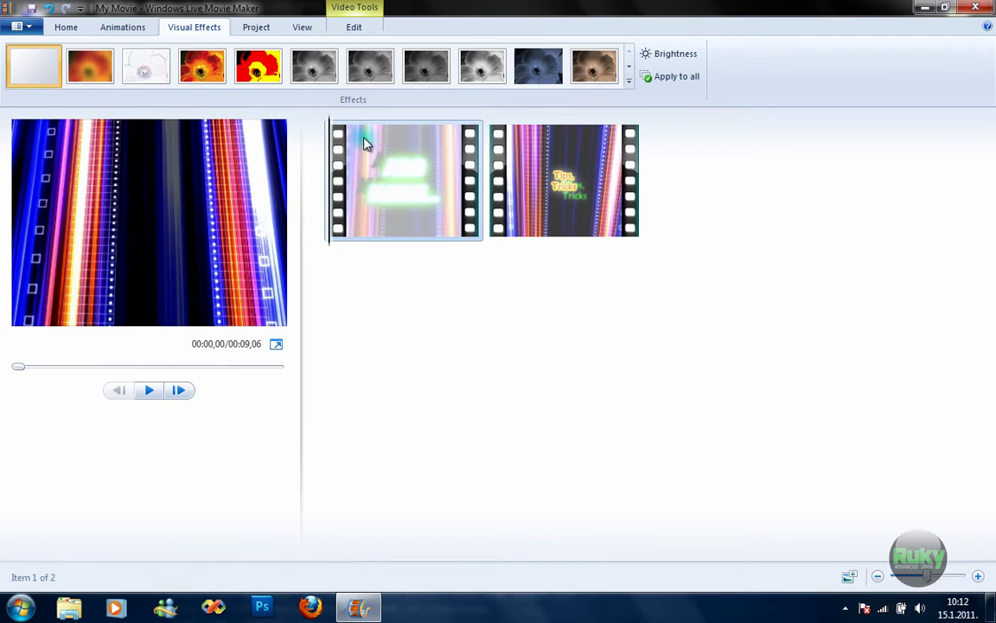
pyautogui.click(516, 160)
pyautogui.click(370, 168)
pyautogui.click(531, 164)
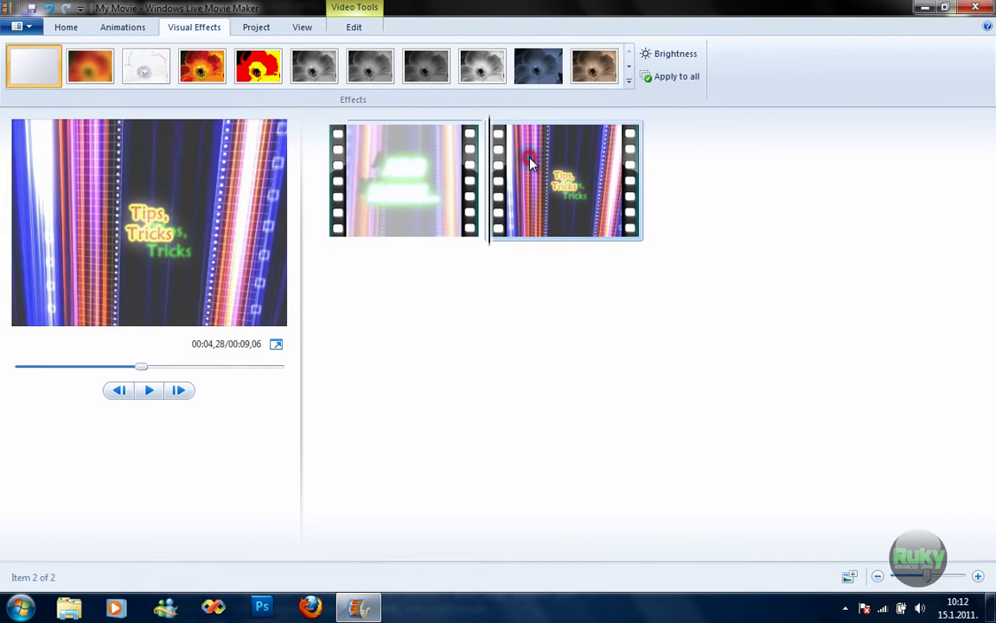
pyautogui.click(453, 165)
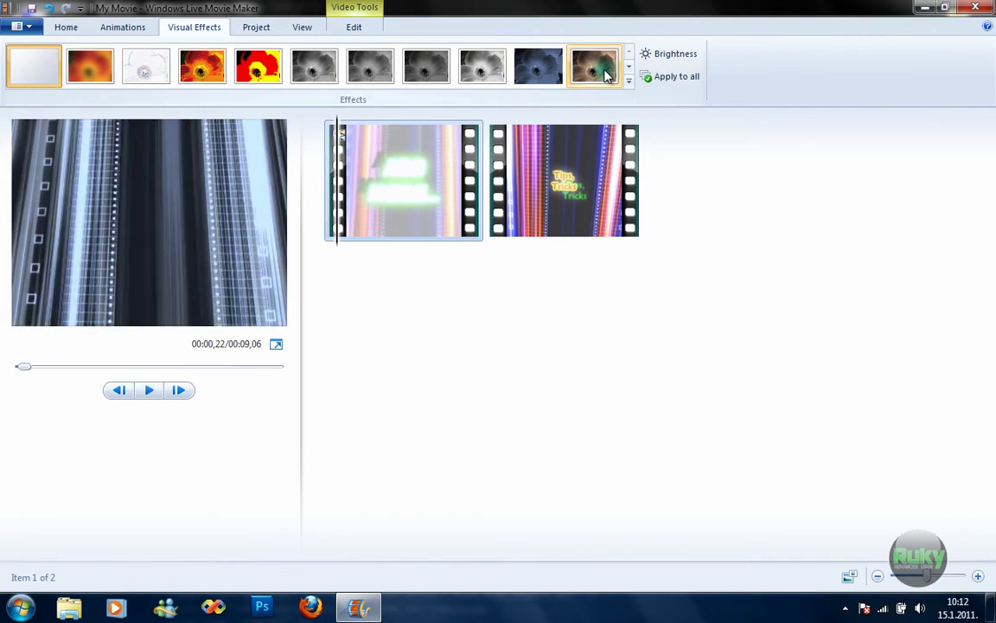
pyautogui.click(605, 76)
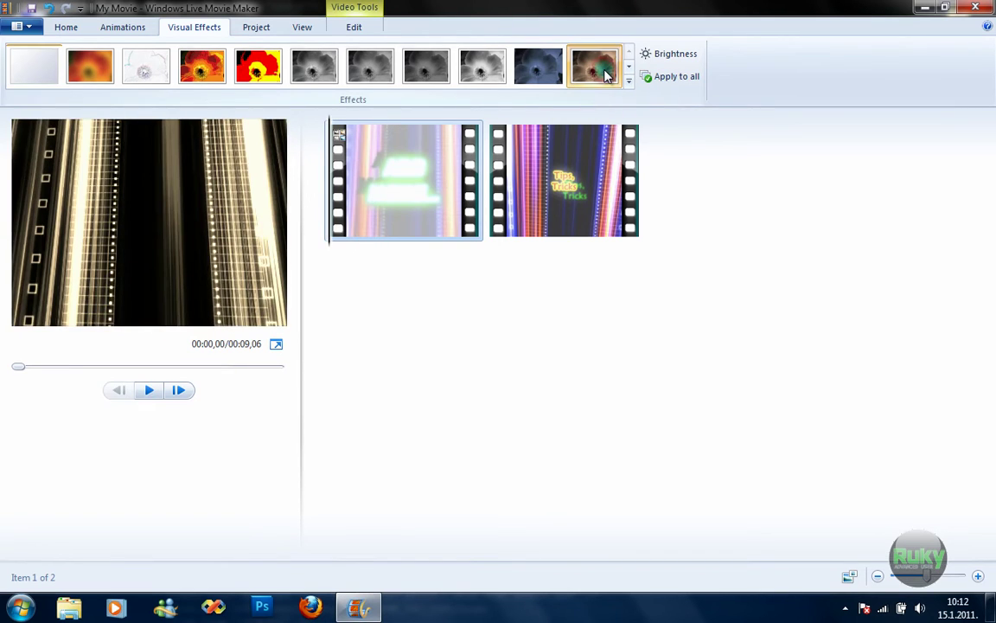
pyautogui.click(574, 171)
pyautogui.click(534, 69)
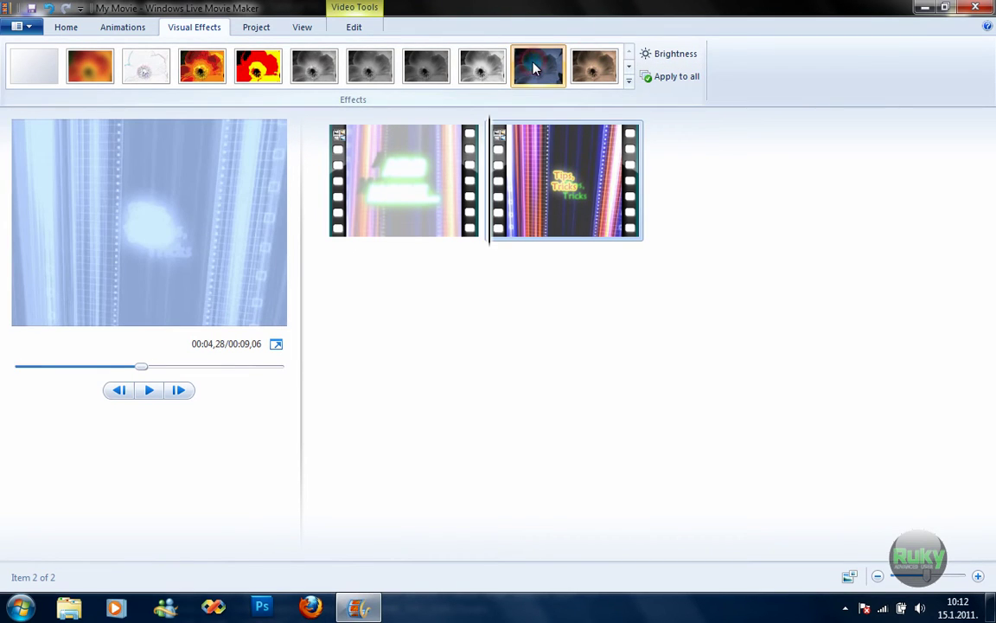
# - Preview both tinted clips, rewind to the start and expand the full effects list
pyautogui.moveTo(141, 374); pyautogui.dragTo(113, 371)
pyautogui.click(147, 393)
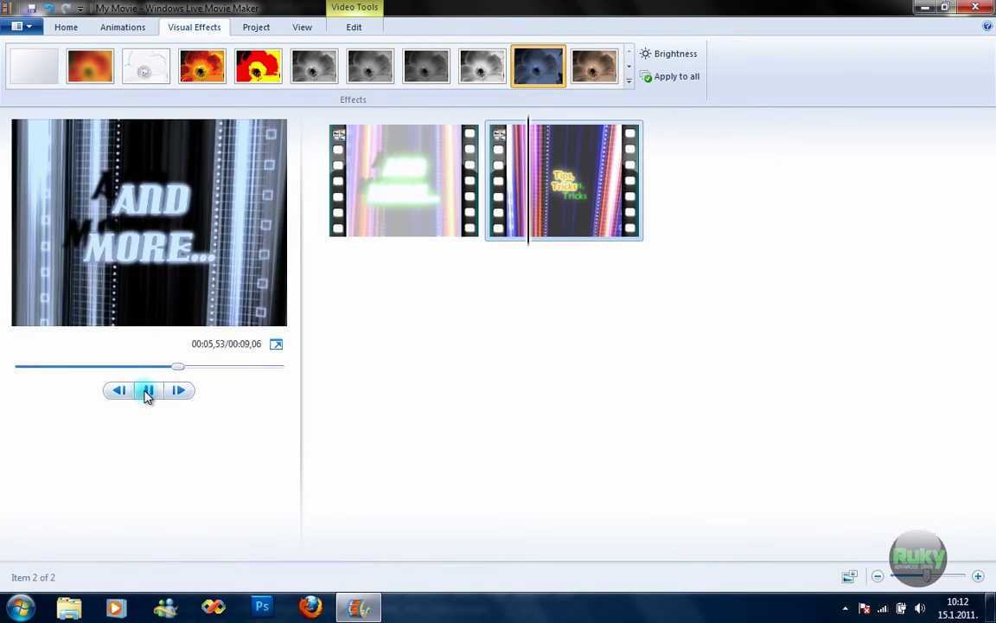
pyautogui.click(147, 392)
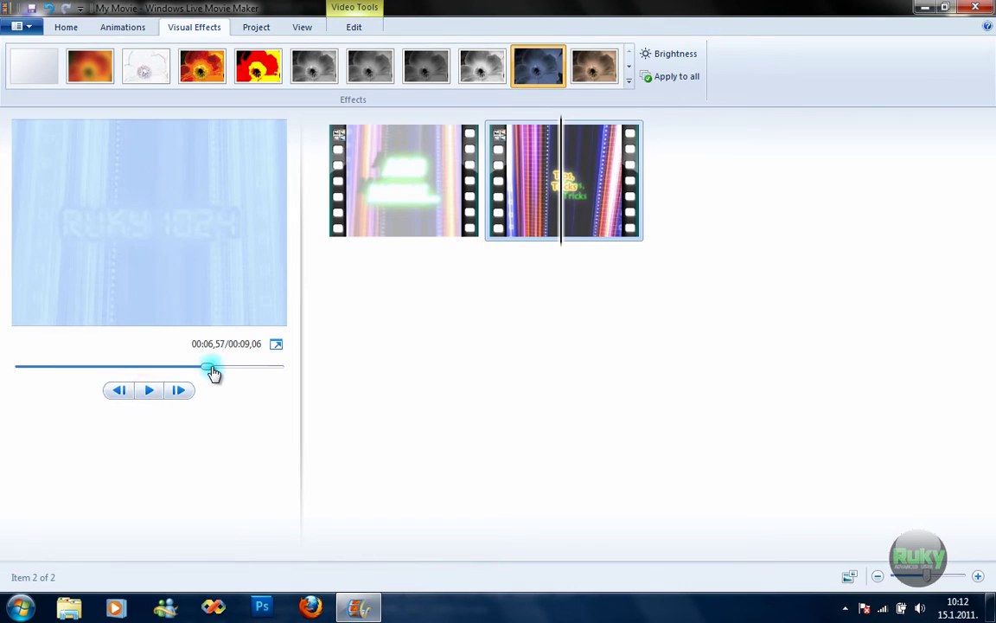
pyautogui.moveTo(213, 370); pyautogui.dragTo(3, 363)
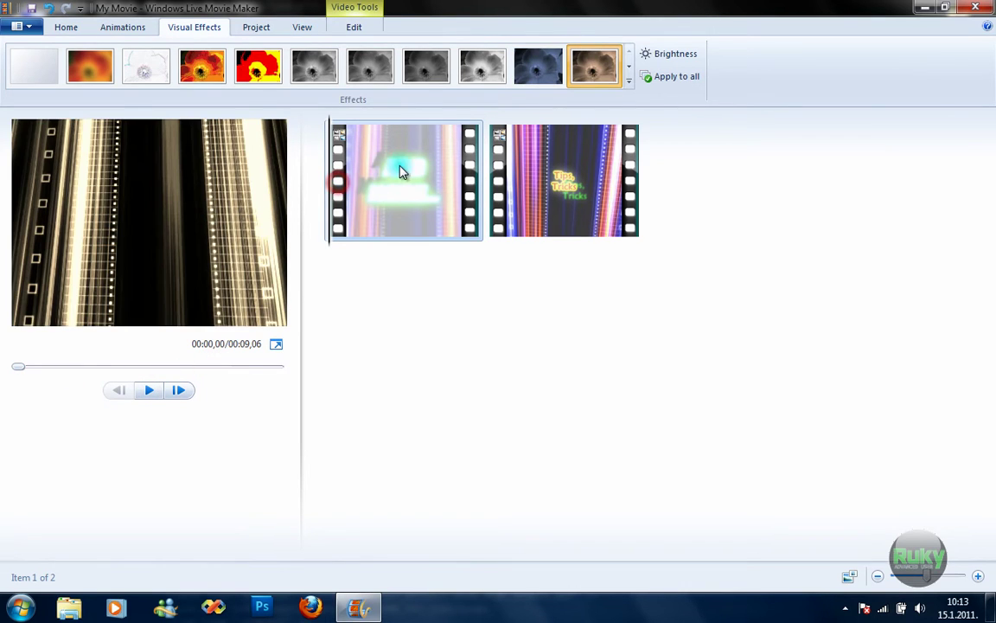
pyautogui.click(629, 81)
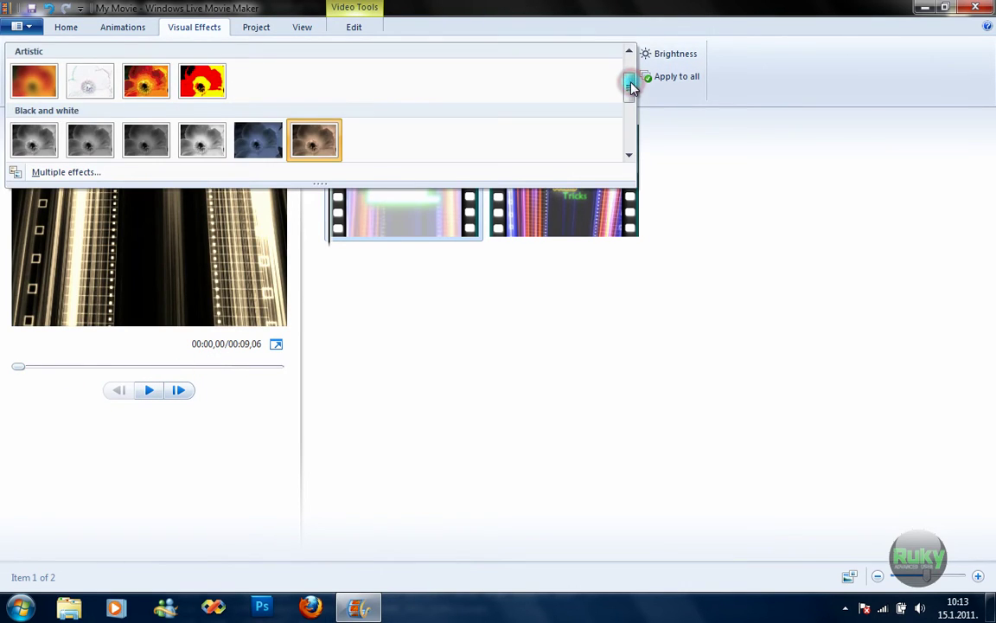
# - Open Multiple effects for the Sepia-toned first clip from the expanded gallery
pyautogui.moveTo(631, 84); pyautogui.dragTo(631, 134)
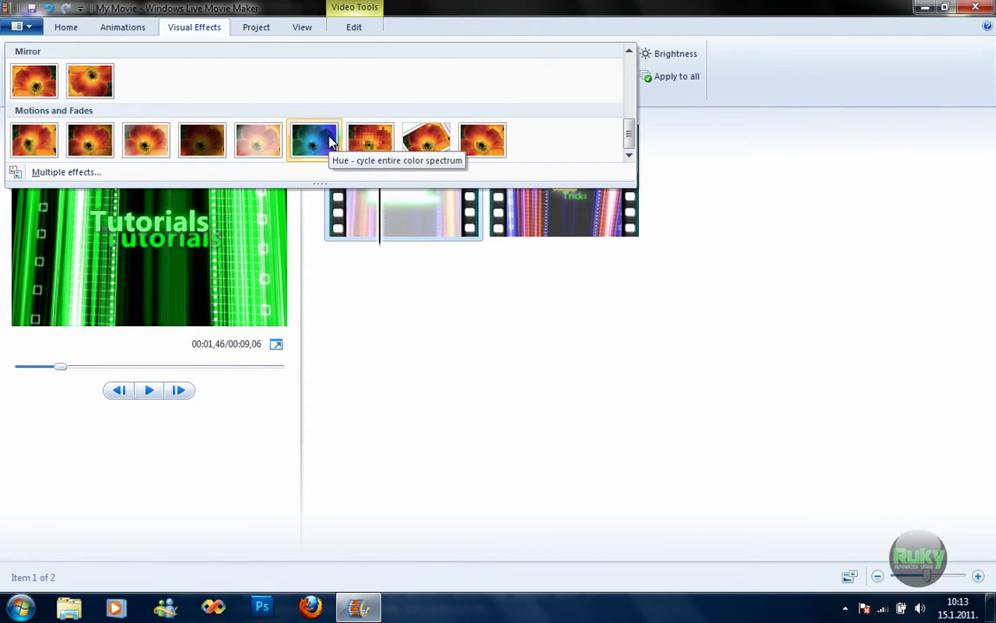
pyautogui.click(84, 176)
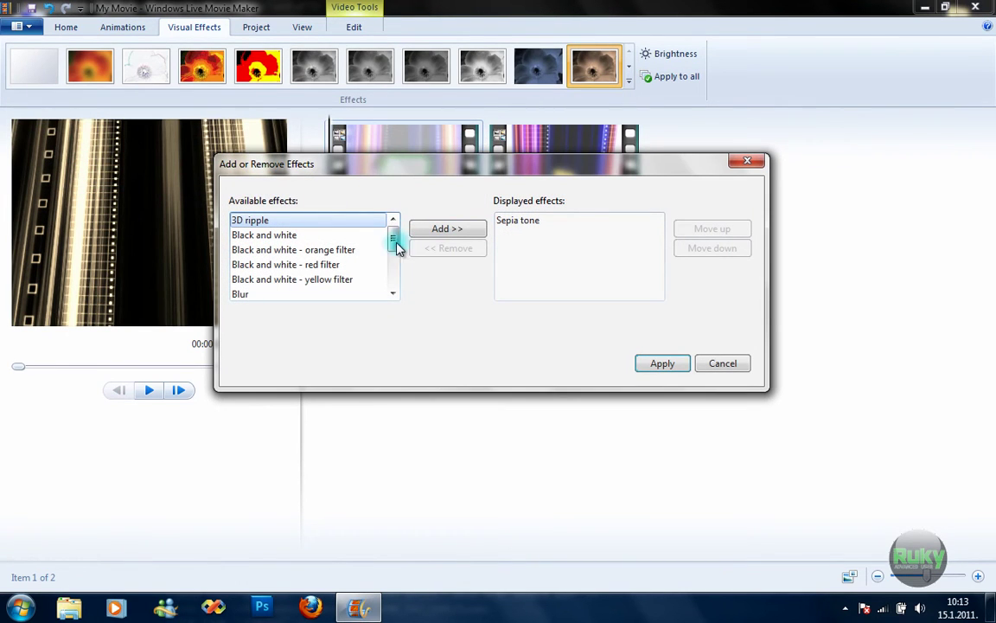
# - Add Hue - cycle entire color spectrum to the first clip and remove Sepia tone
pyautogui.moveTo(397, 248); pyautogui.dragTo(393, 271)
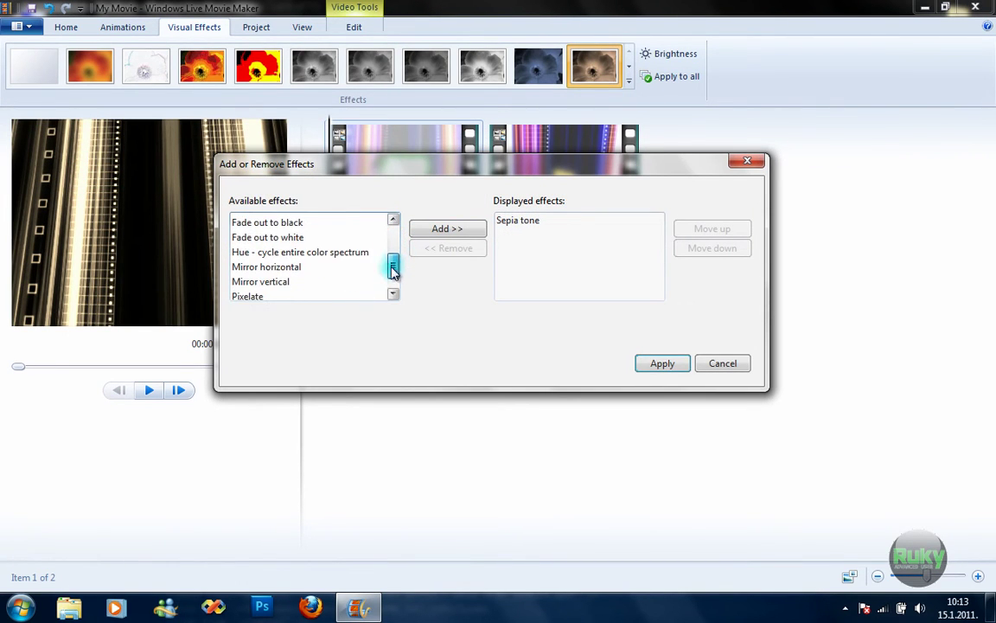
pyautogui.click(285, 253)
pyautogui.click(438, 235)
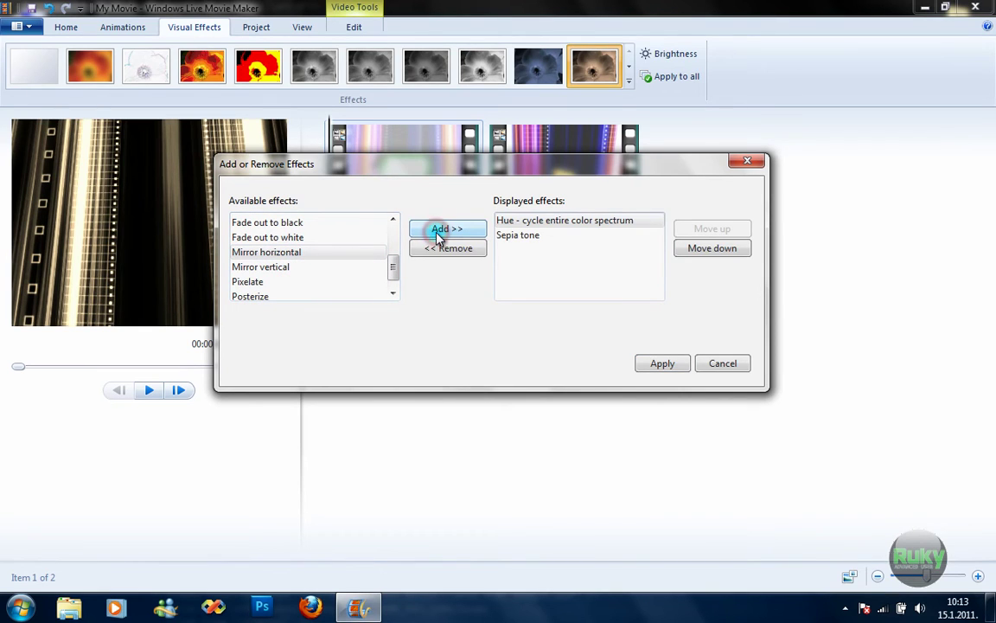
pyautogui.click(511, 240)
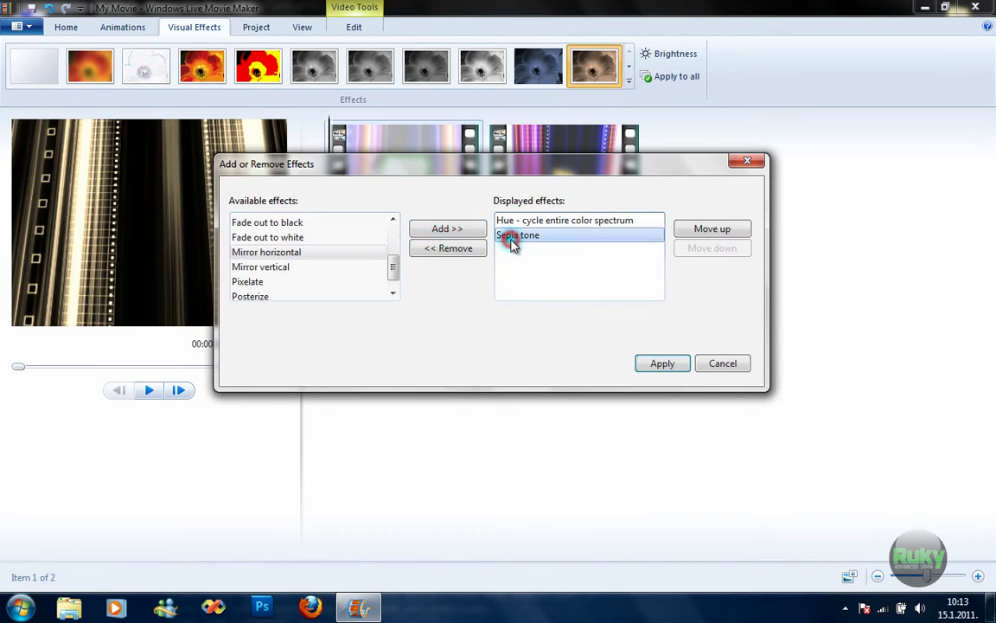
pyautogui.click(454, 251)
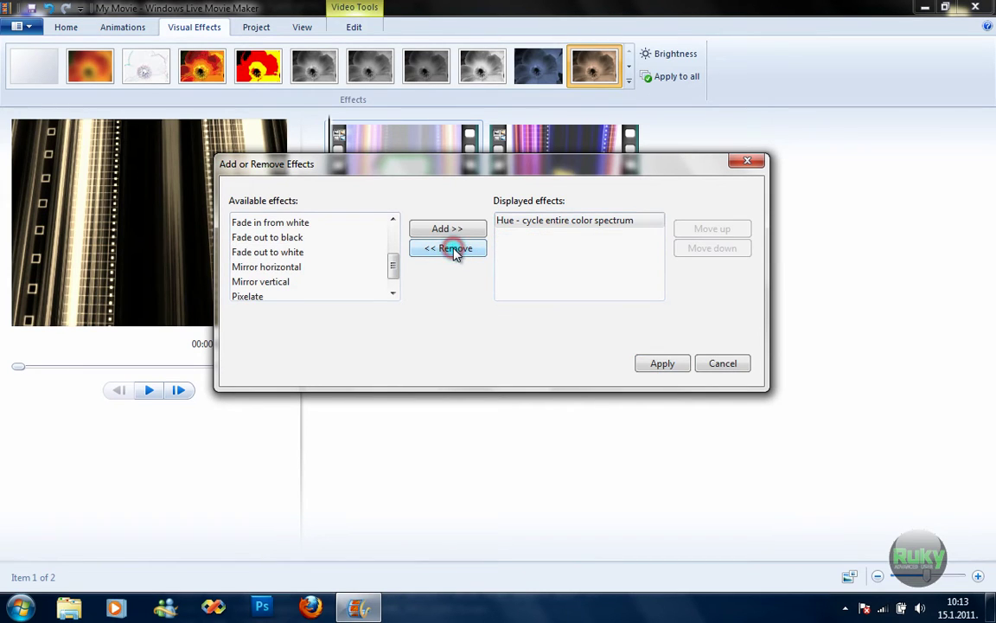
# - Add Cinematic - overlay right 2, apply the effect combination and preview the movie
pyautogui.moveTo(393, 270)
pyautogui.mouseDown()
pyautogui.moveTo(394, 238)
pyautogui.moveTo(392, 251)
pyautogui.mouseUp()
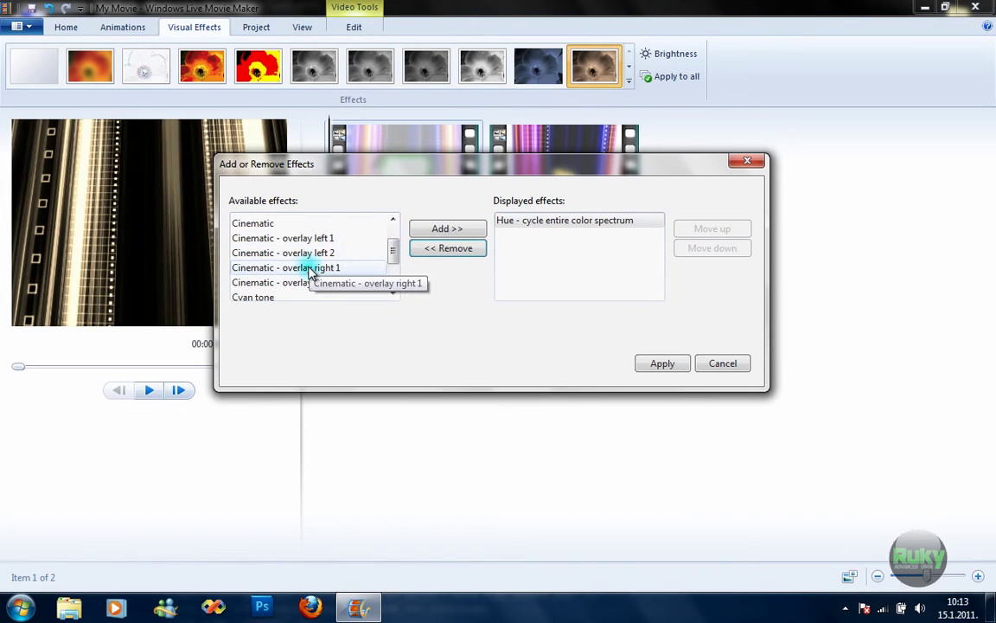
pyautogui.click(264, 282)
pyautogui.click(427, 230)
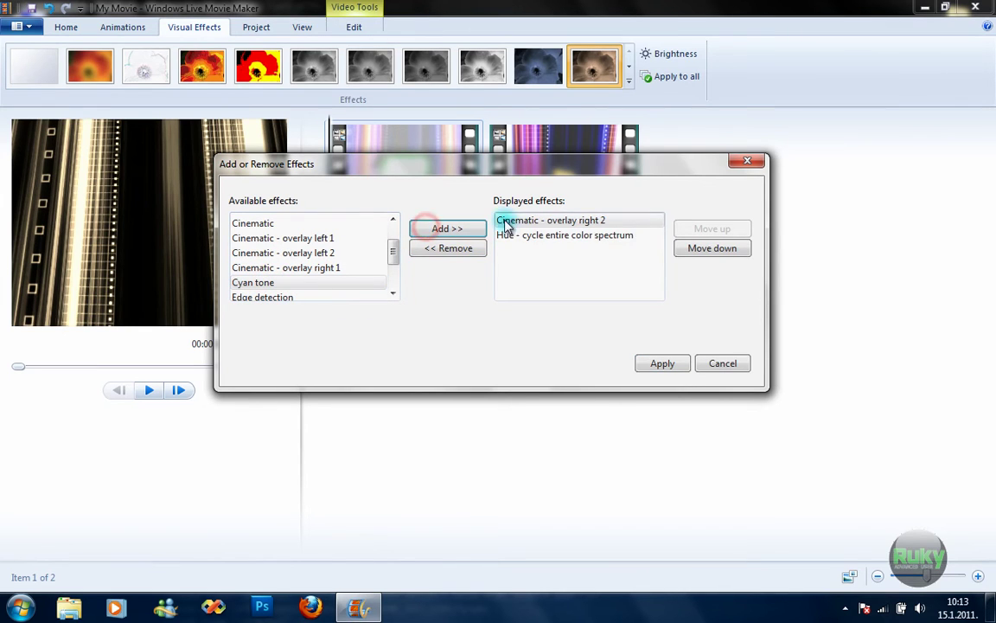
pyautogui.click(663, 364)
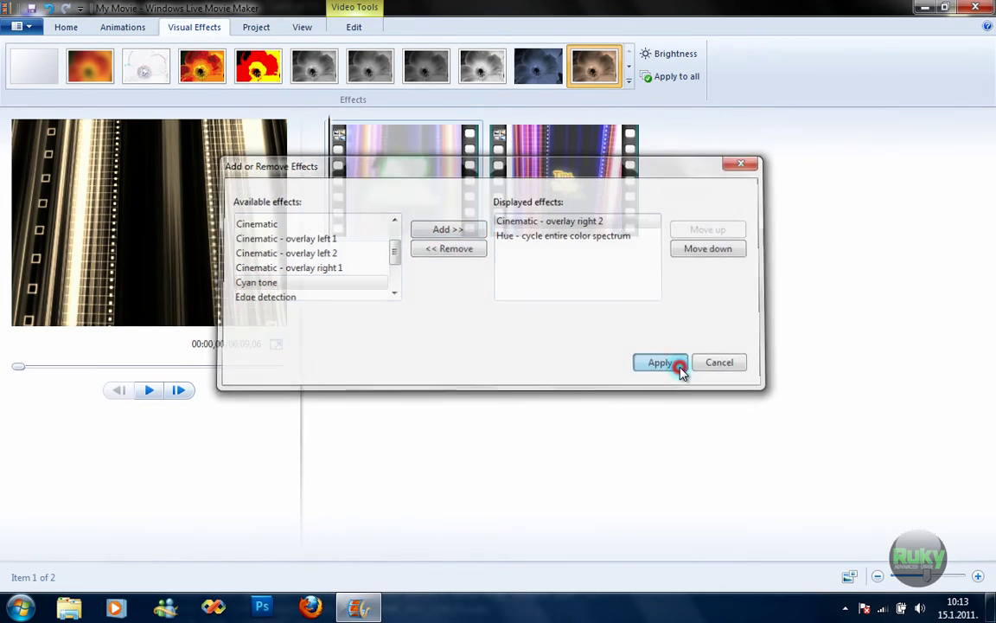
pyautogui.click(151, 391)
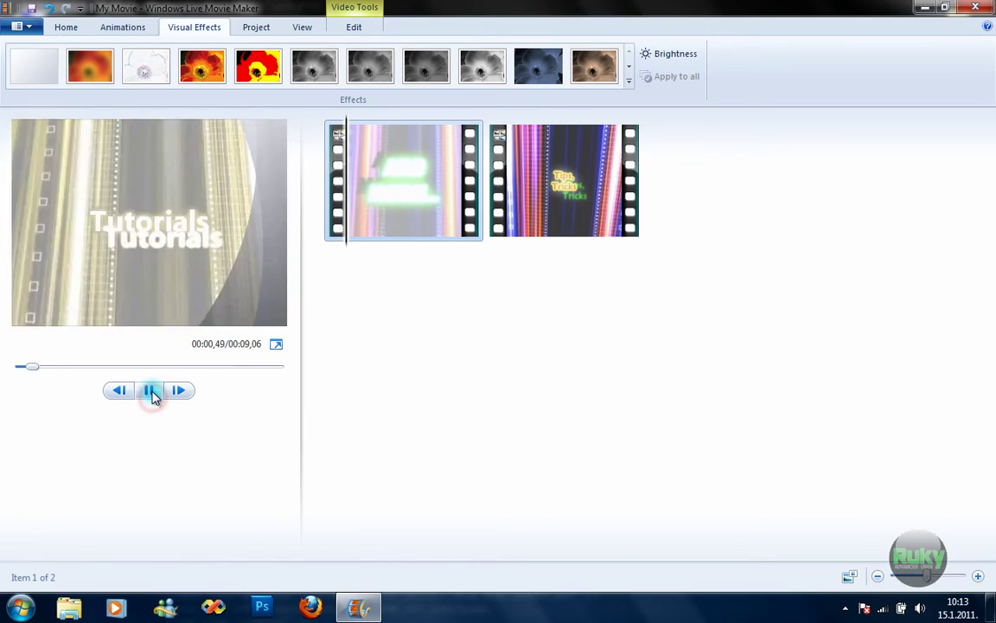
pyautogui.click(151, 390)
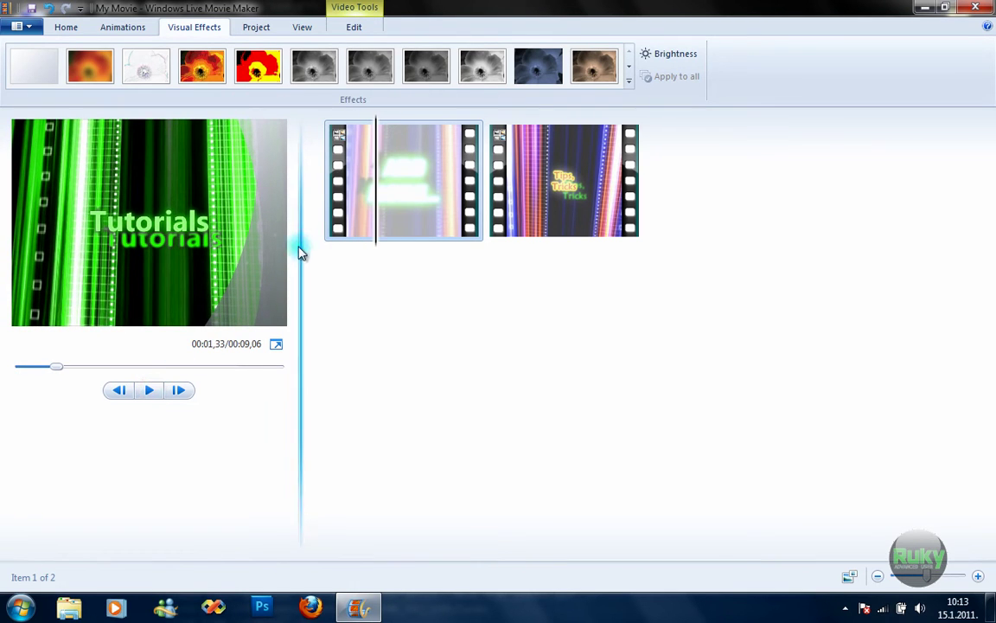
pyautogui.click(160, 393)
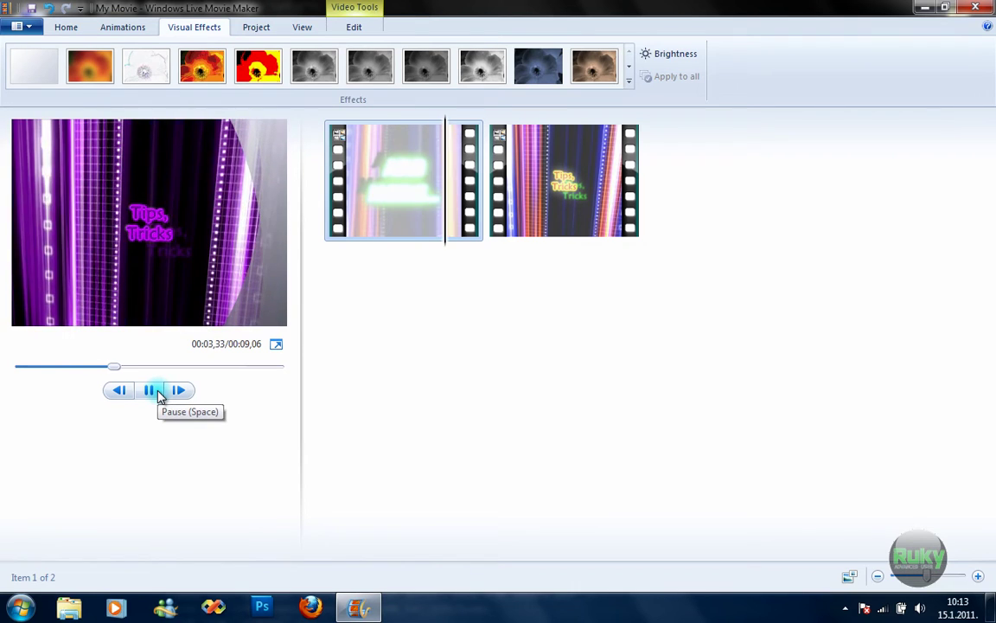
pyautogui.click(160, 394)
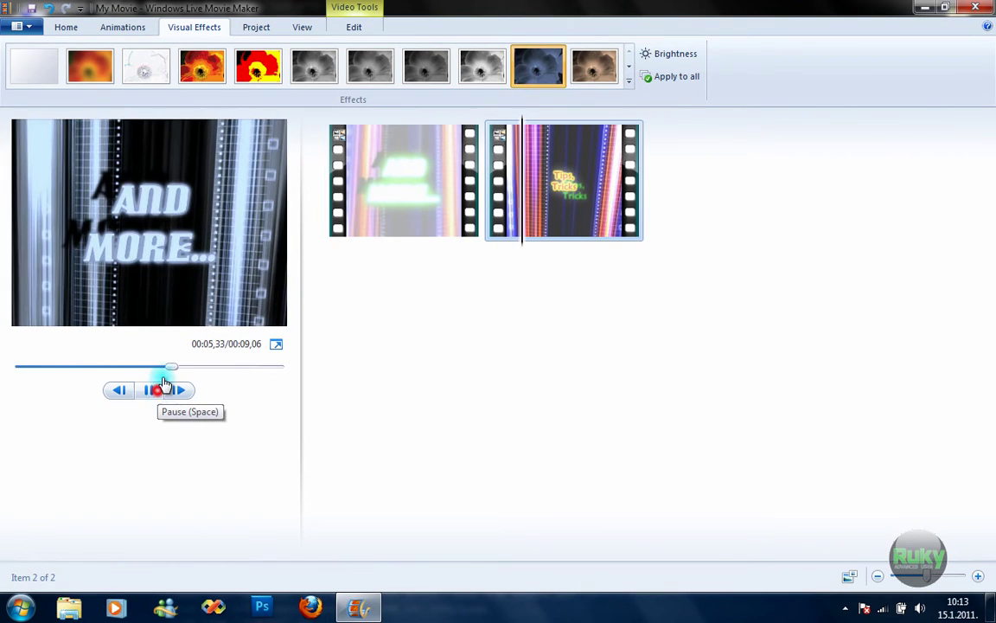
pyautogui.moveTo(167, 368); pyautogui.dragTo(2, 373)
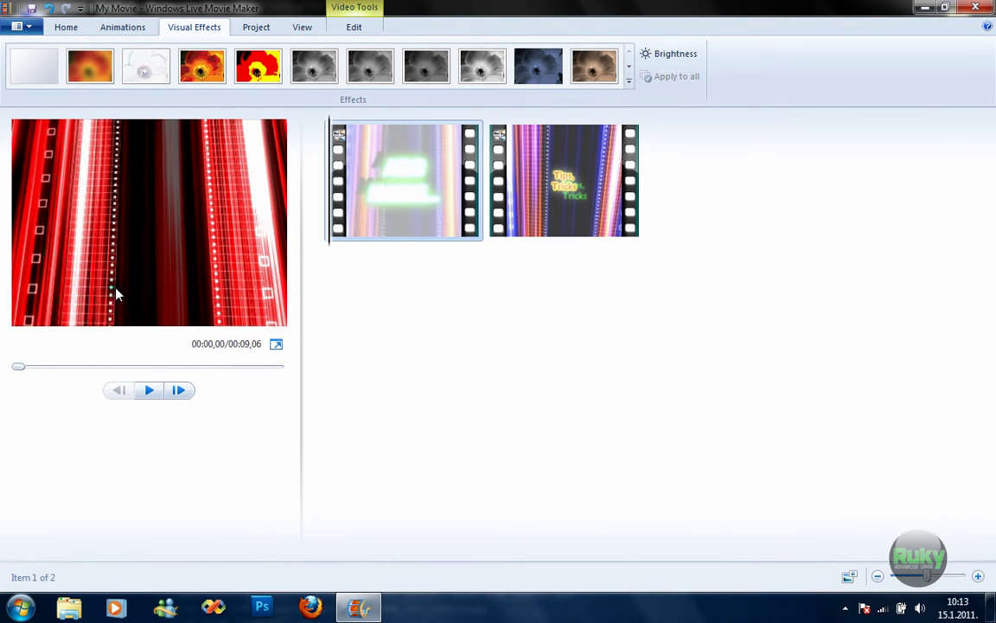
# - Give the first clip the Pixelate dissolve transition and preview it
pyautogui.click(122, 28)
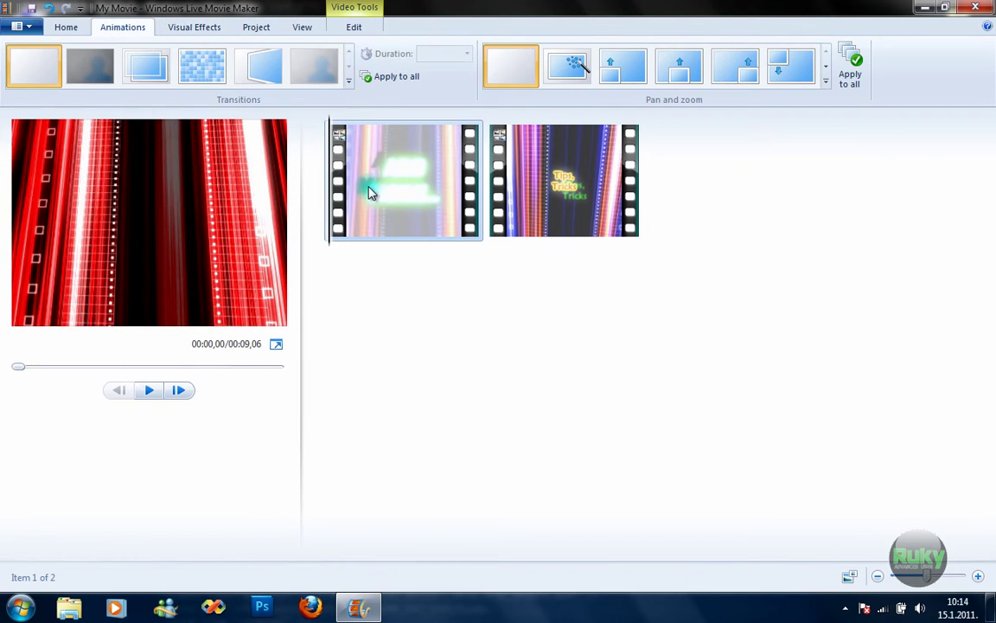
pyautogui.click(346, 82)
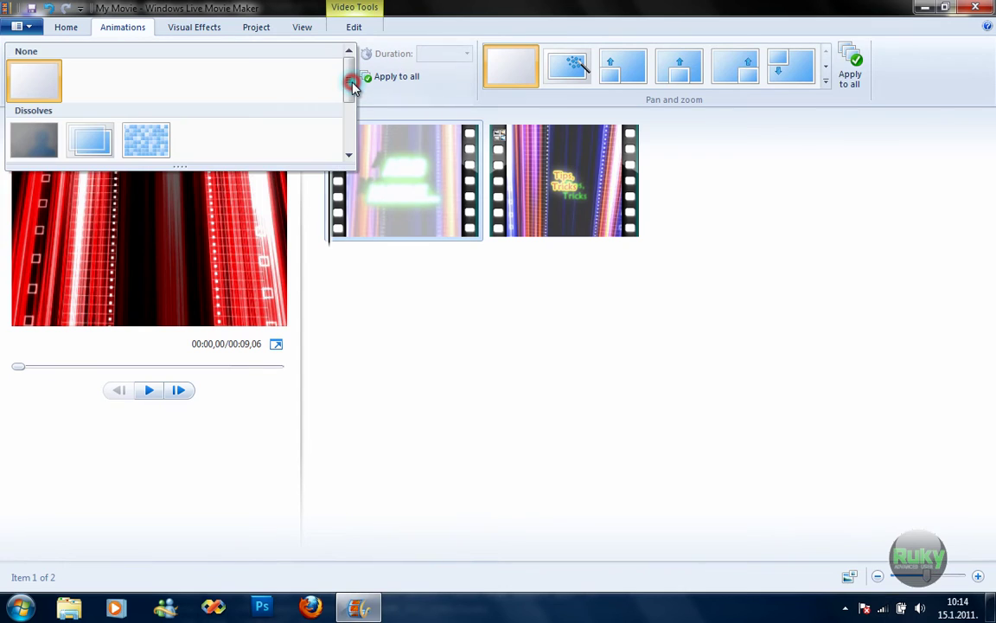
pyautogui.moveTo(350, 82)
pyautogui.mouseDown()
pyautogui.moveTo(349, 133)
pyautogui.moveTo(349, 83)
pyautogui.mouseUp()
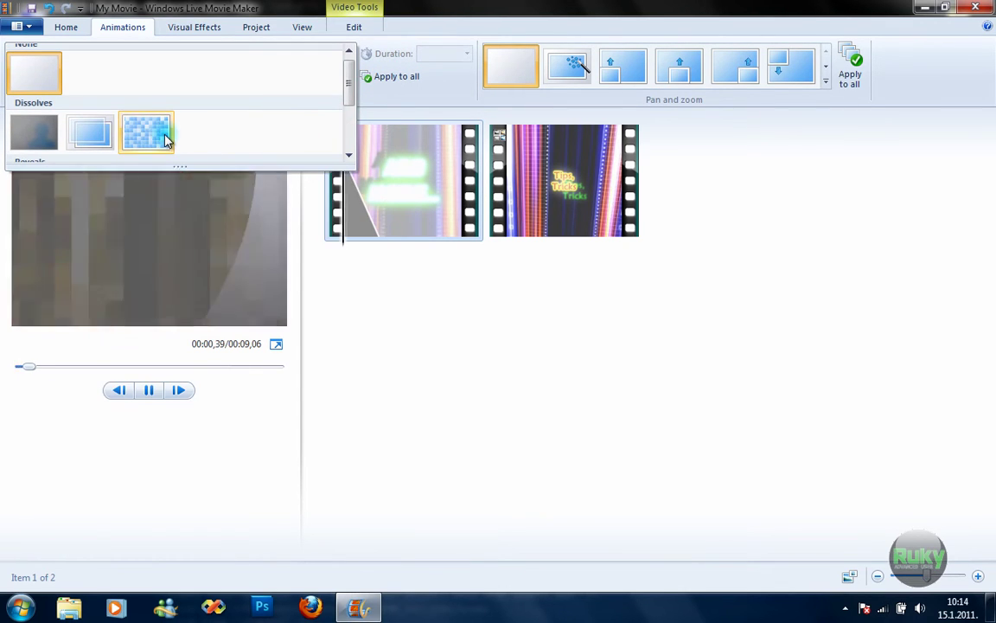
pyautogui.click(163, 137)
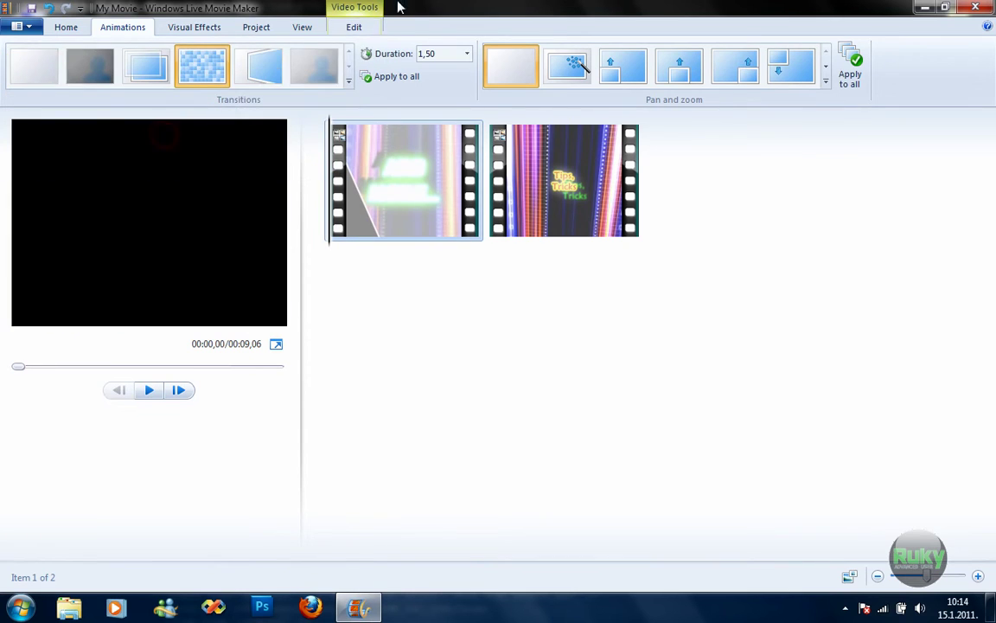
pyautogui.click(147, 392)
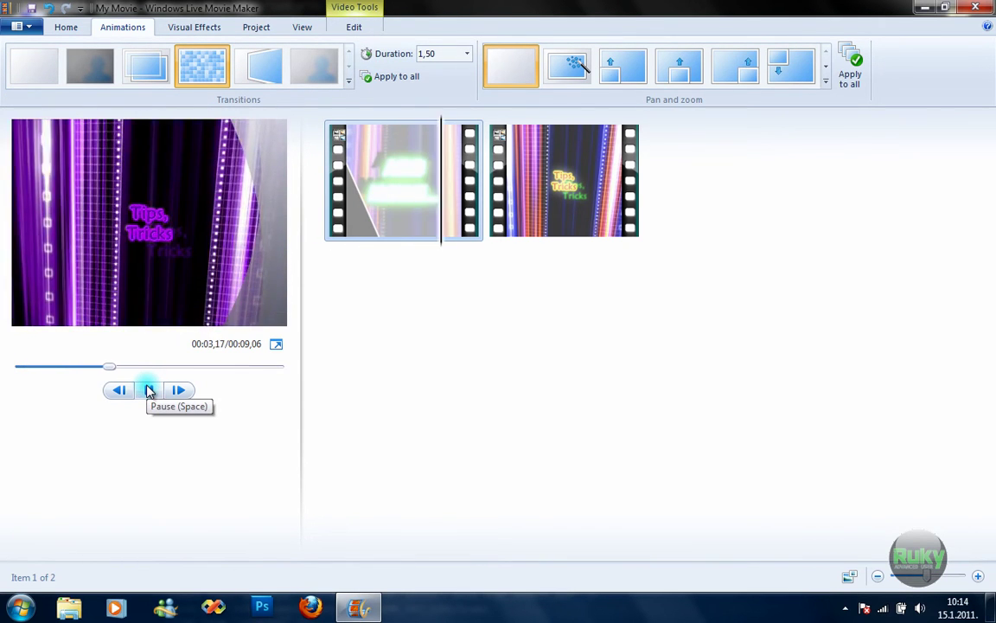
pyautogui.click(148, 390)
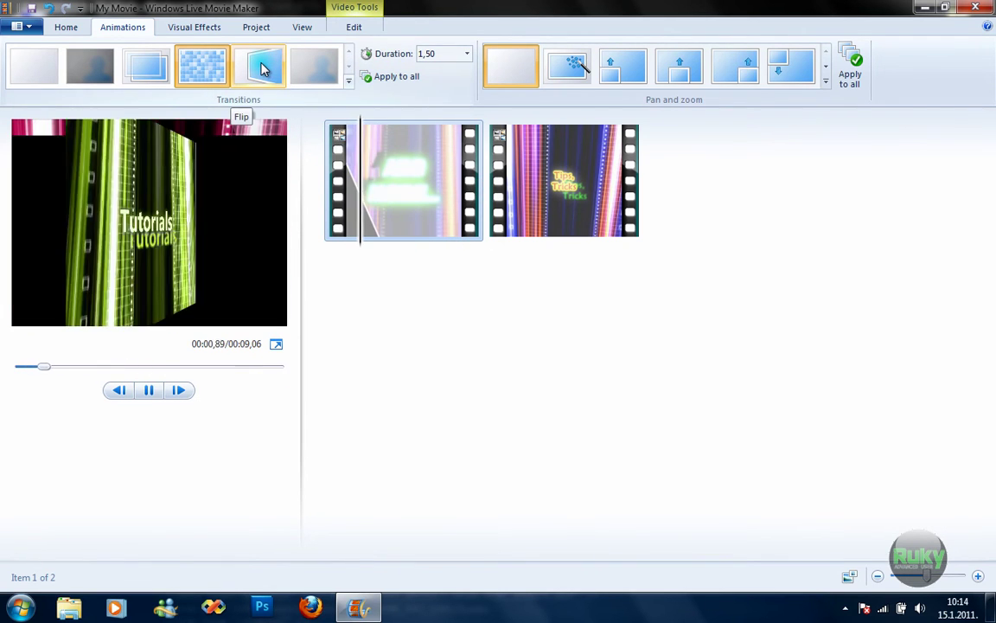
pyautogui.click(342, 286)
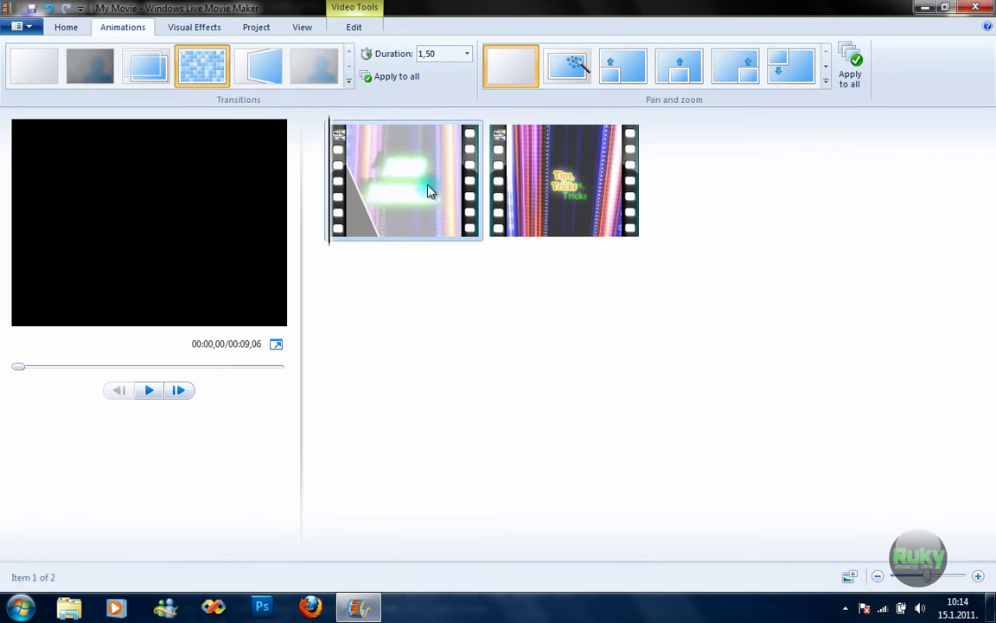
# - Give the second clip a dissolve transition and preview the movie from the first clip
pyautogui.click(522, 170)
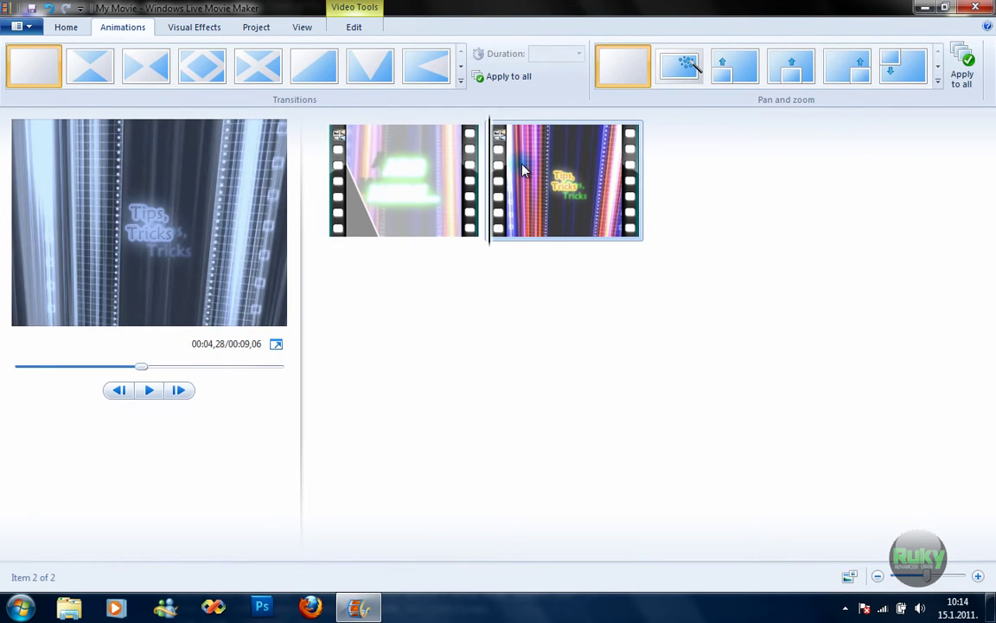
pyautogui.click(460, 80)
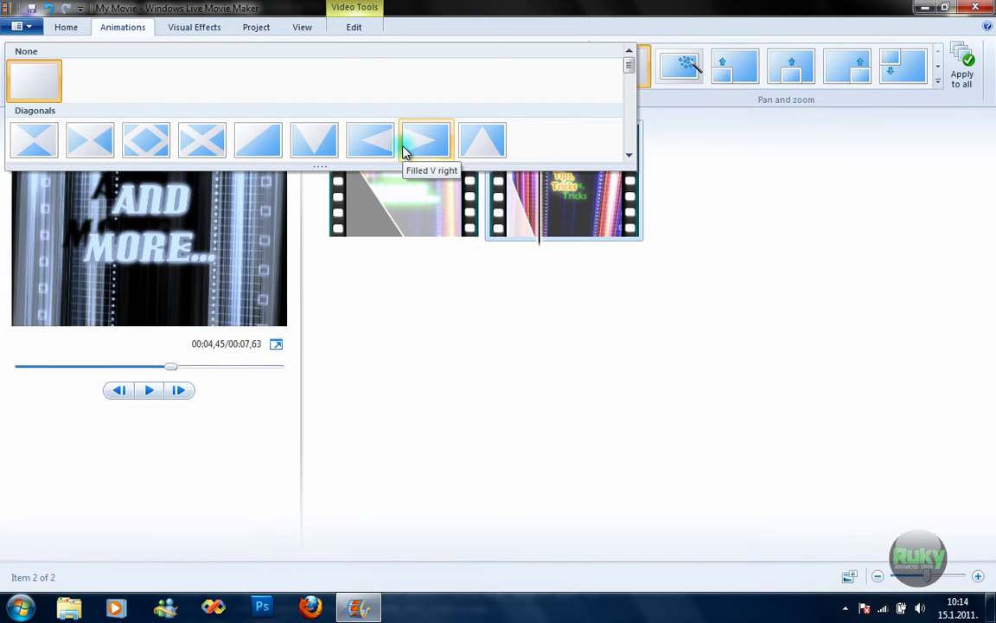
pyautogui.moveTo(631, 67)
pyautogui.mouseDown()
pyautogui.moveTo(634, 82)
pyautogui.moveTo(631, 73)
pyautogui.mouseUp()
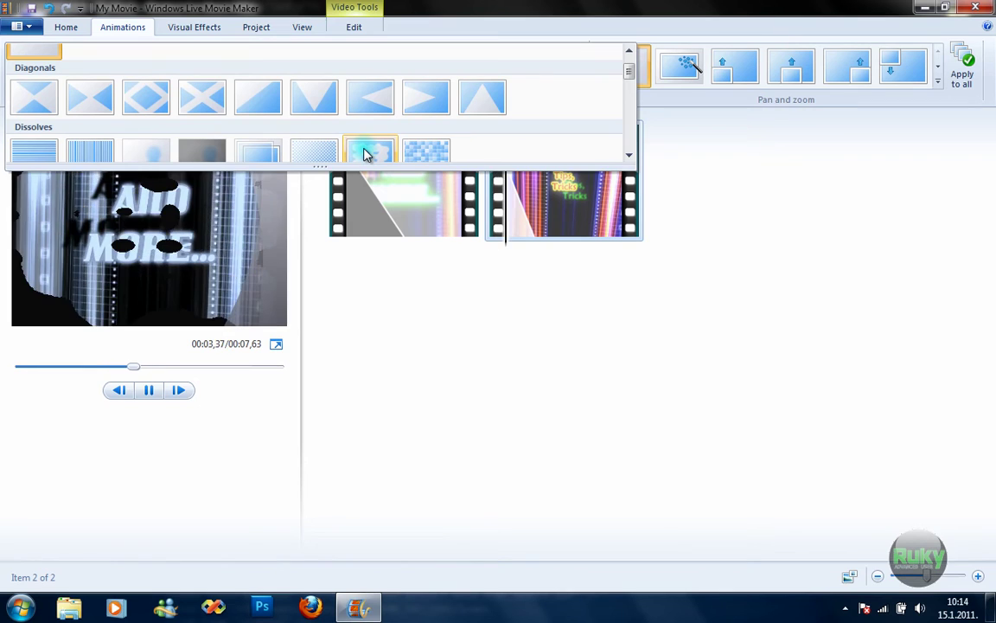
pyautogui.click(366, 154)
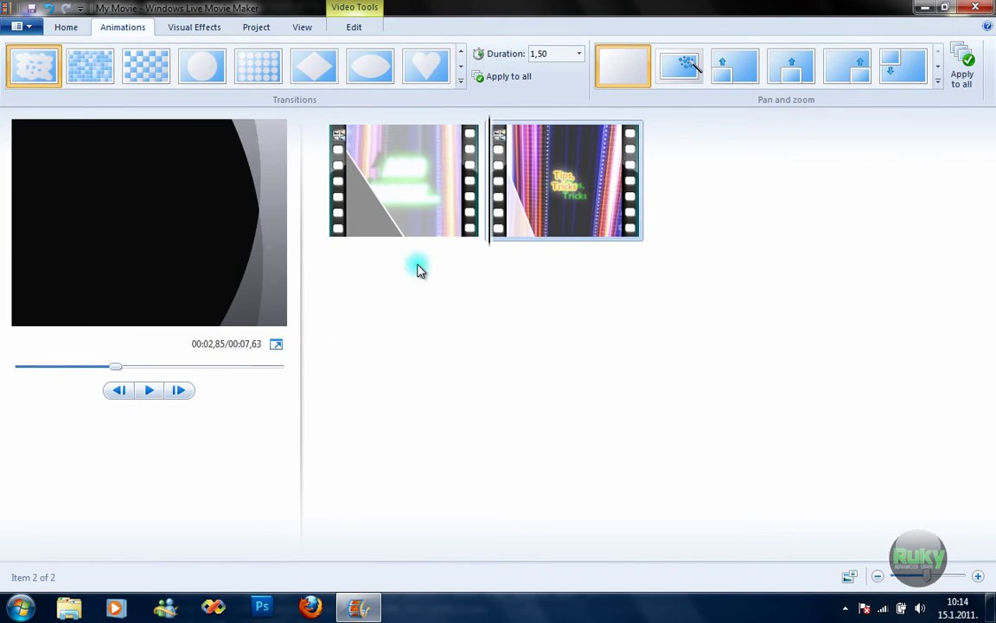
pyautogui.click(355, 230)
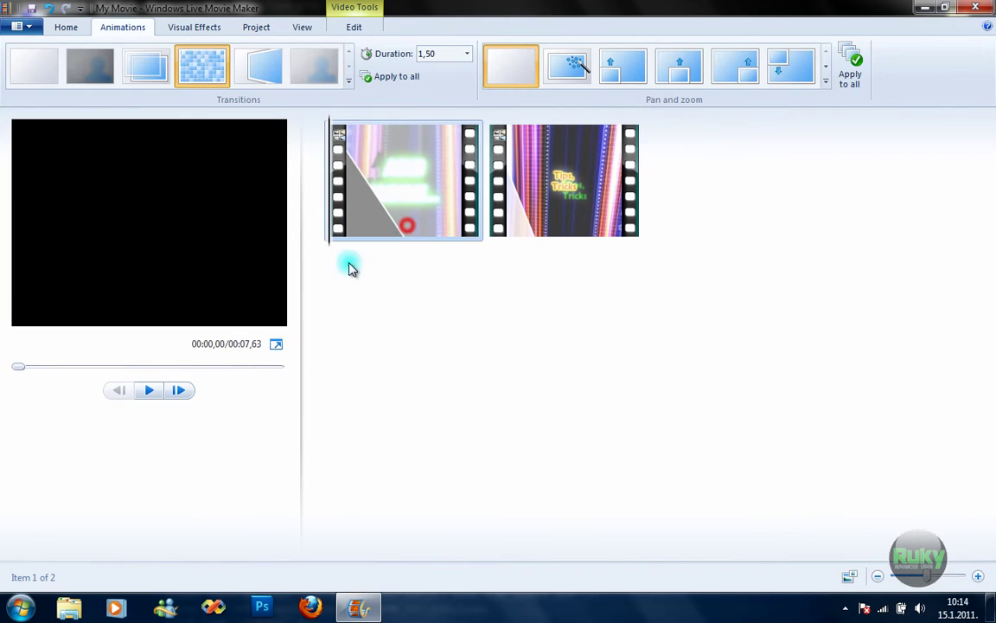
pyautogui.click(154, 391)
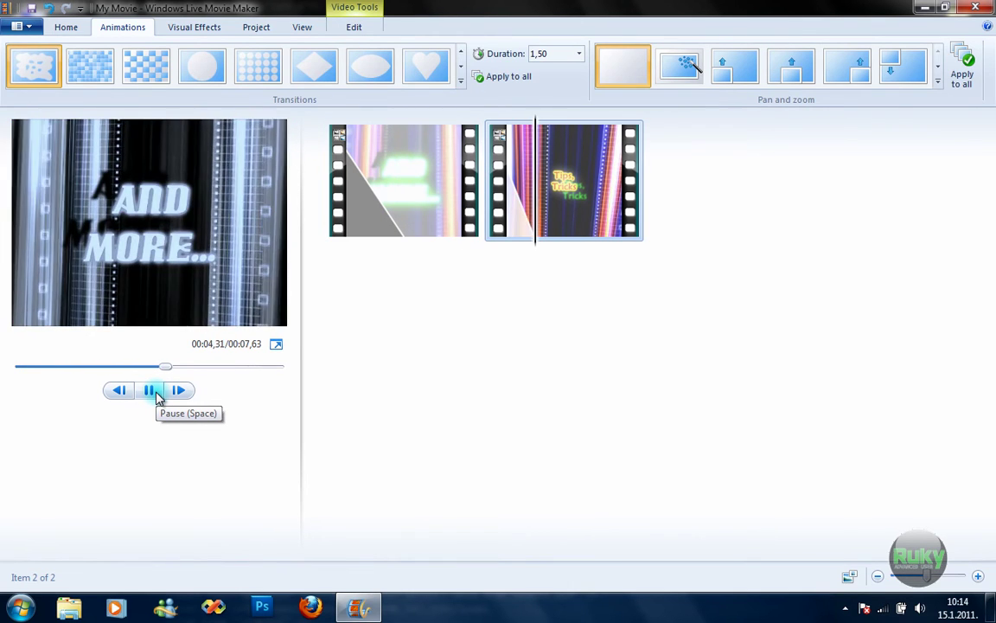
pyautogui.click(154, 391)
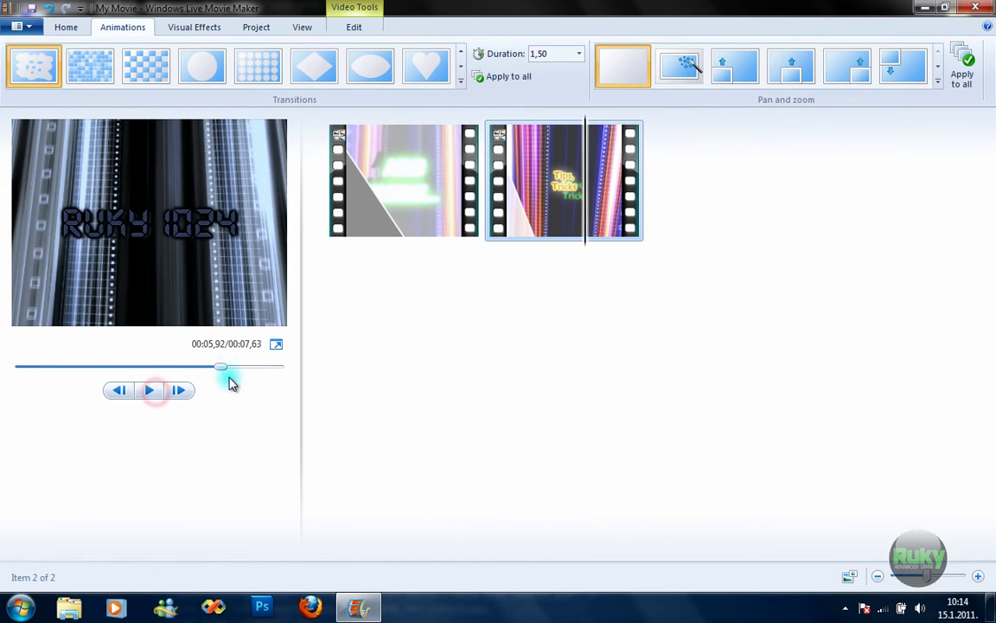
# - Step the preview back to the AND MORE title, then rewind it to the movie's start
pyautogui.moveTo(223, 371); pyautogui.dragTo(130, 390)
pyautogui.click(130, 391)
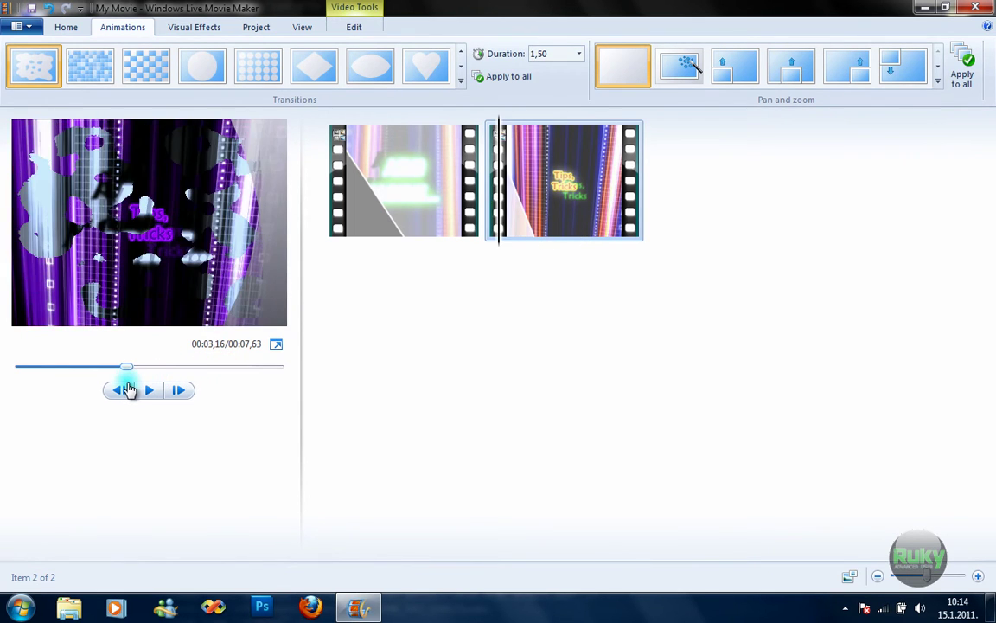
pyautogui.click(124, 390)
pyautogui.click(115, 390)
pyautogui.click(147, 391)
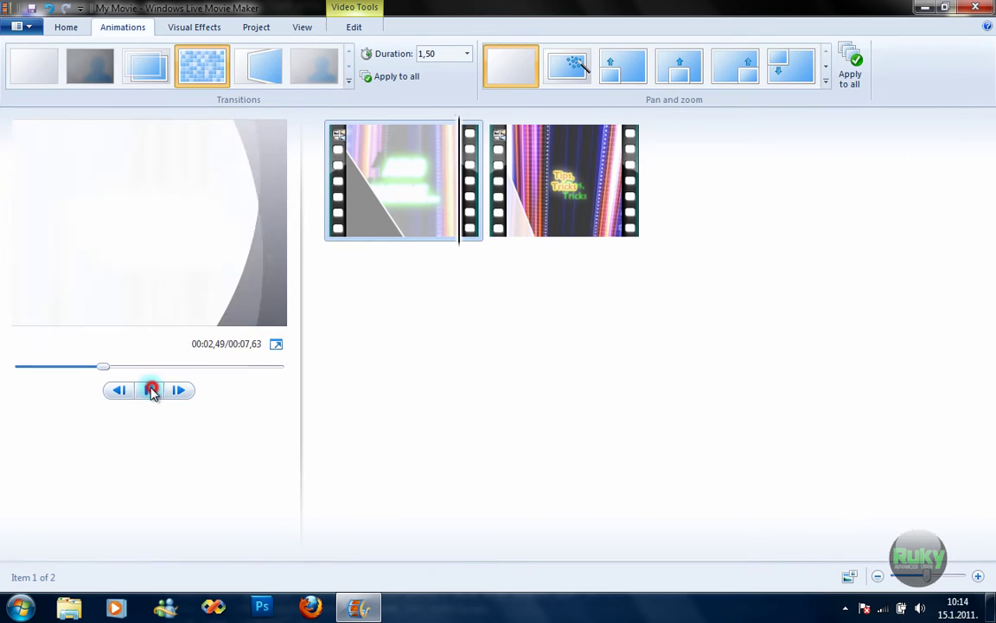
pyautogui.click(150, 391)
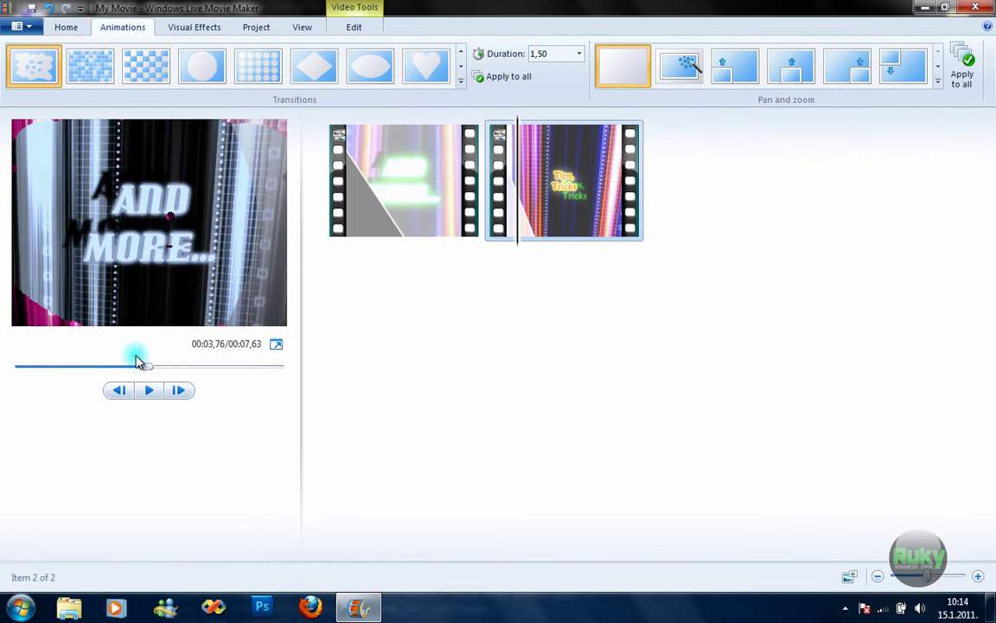
pyautogui.moveTo(136, 360); pyautogui.dragTo(3, 374)
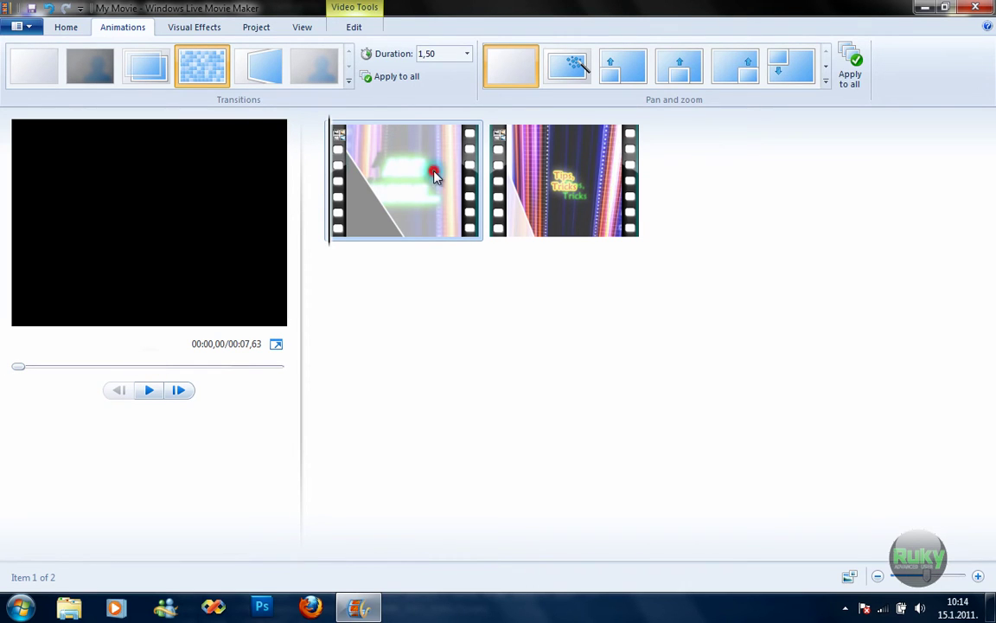
# - Give the first clip the Pan up along left motion and preview it
pyautogui.click(612, 77)
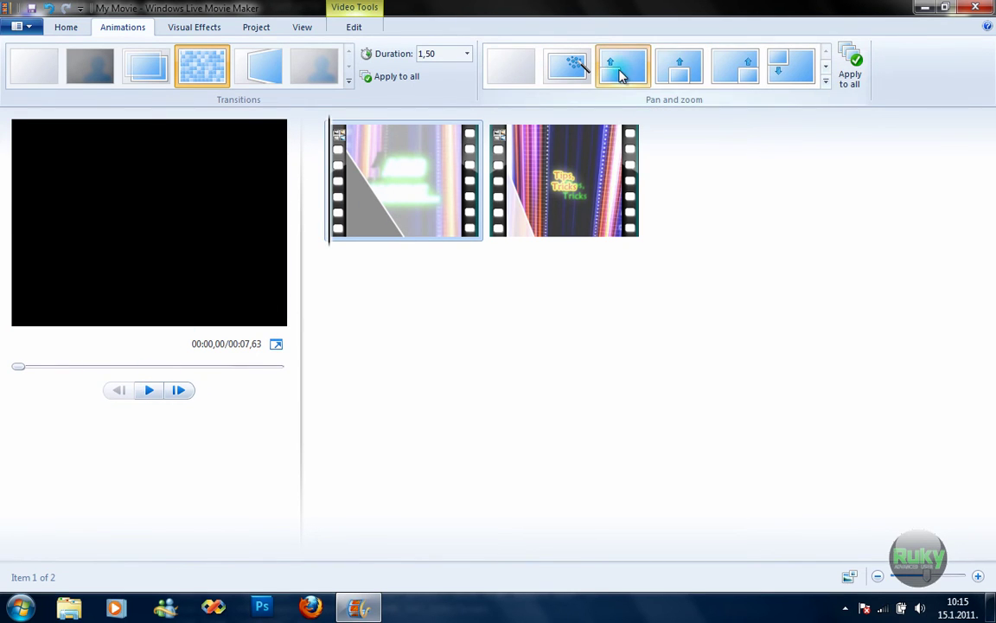
pyautogui.click(148, 390)
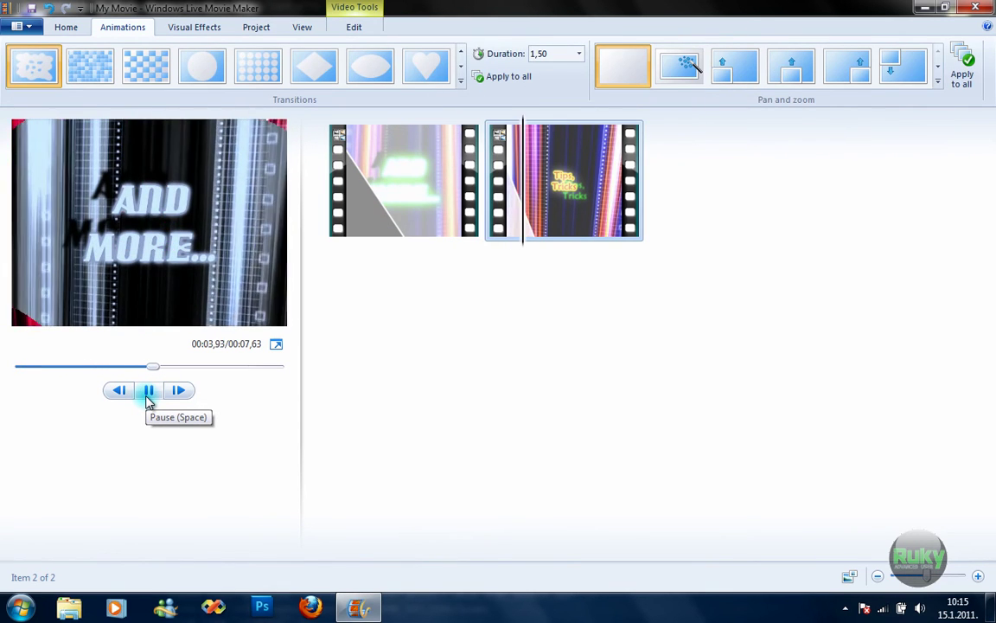
pyautogui.click(147, 393)
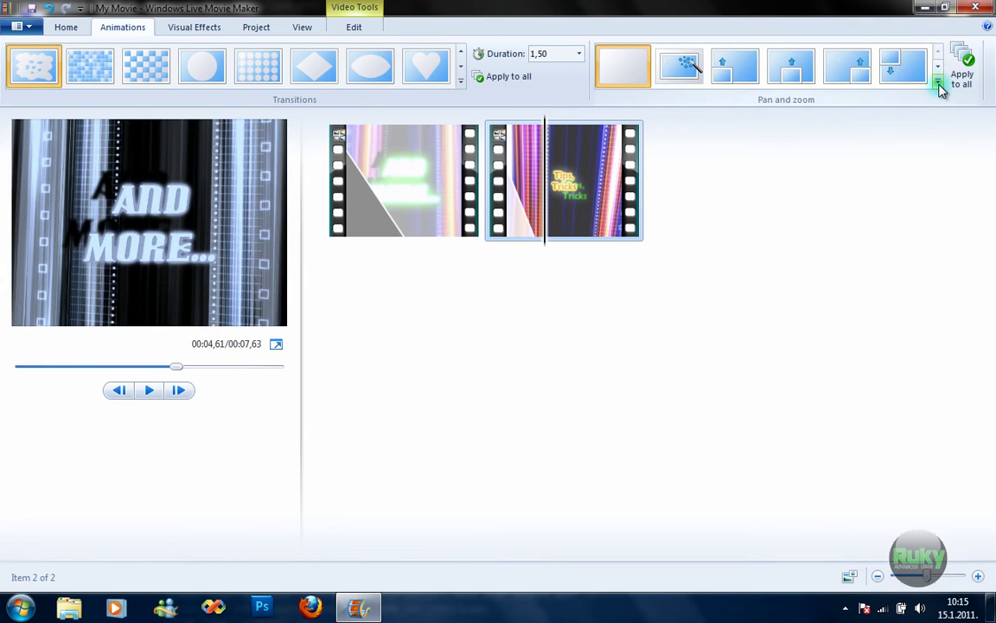
# - Apply a zoom-in motion to the second clip, preview it and rewind to the start
pyautogui.click(938, 83)
pyautogui.click(731, 308)
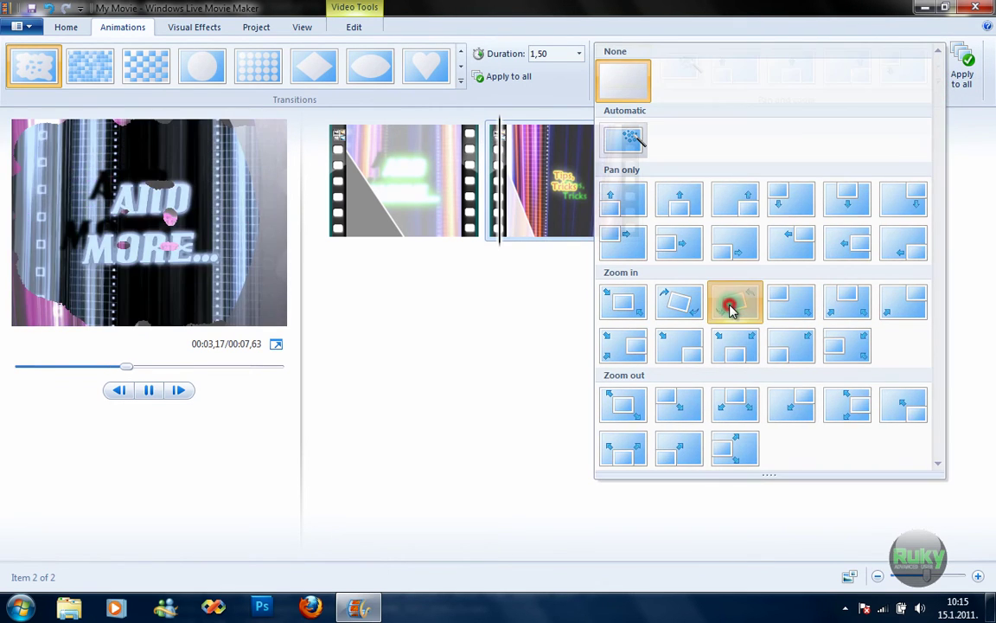
pyautogui.click(150, 391)
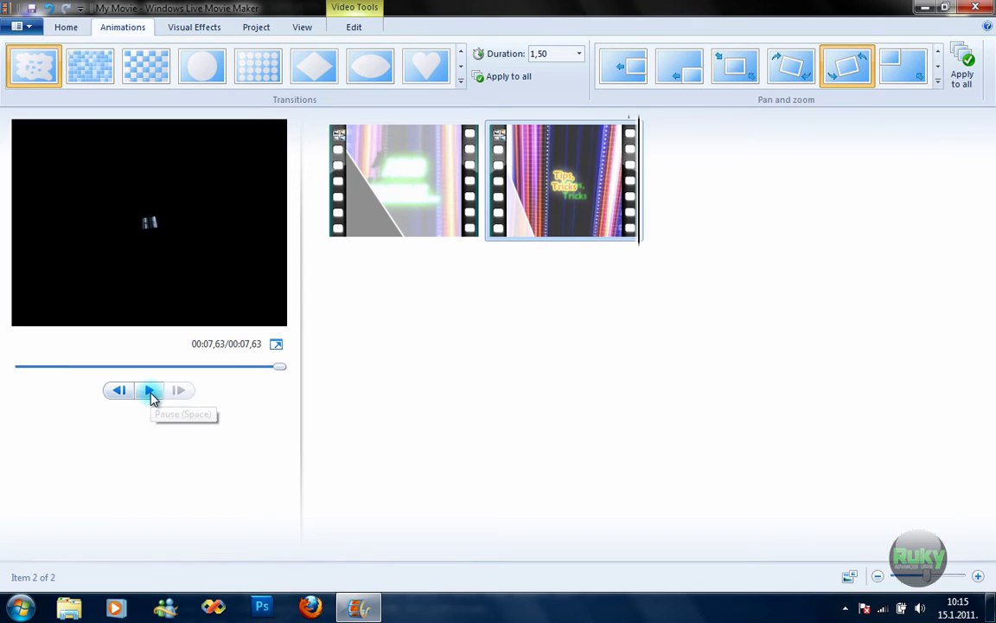
pyautogui.moveTo(280, 367); pyautogui.dragTo(19, 366)
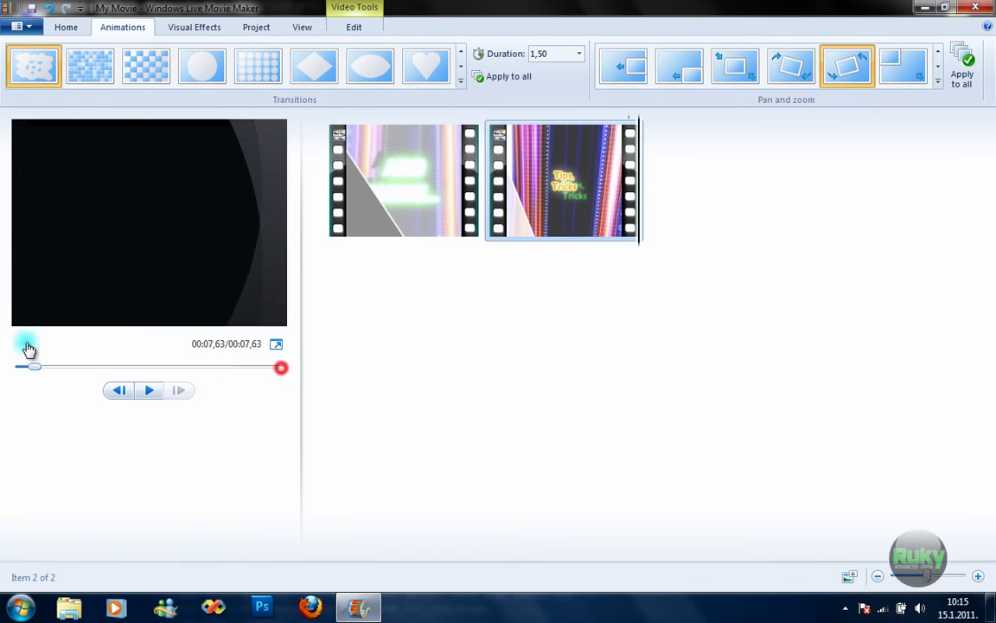
pyautogui.click(69, 27)
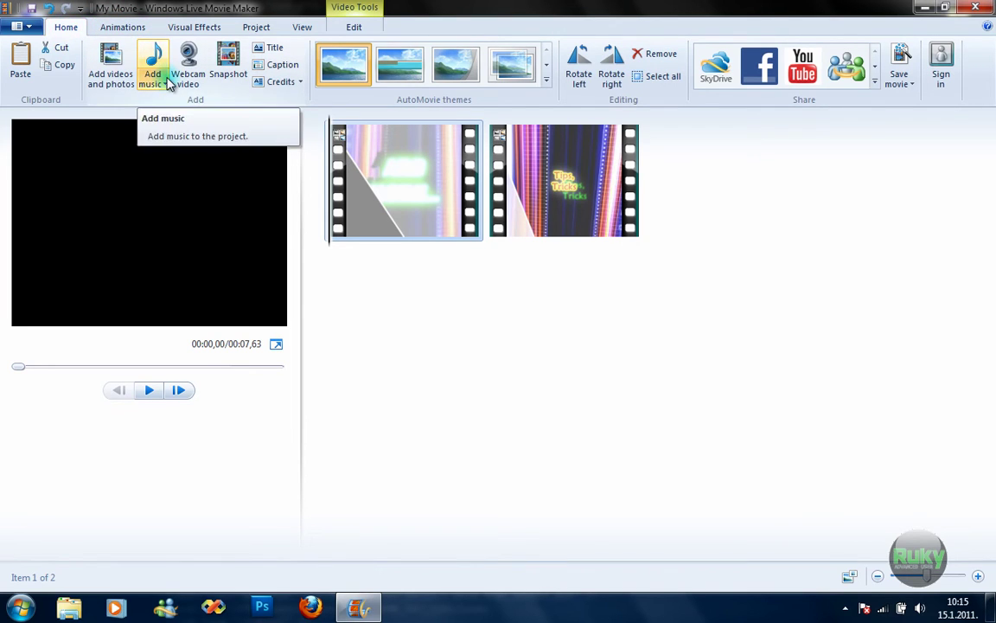
# - Add the Apollo 440 song Stop The Rock as a music track
pyautogui.click(166, 83)
pyautogui.click(168, 97)
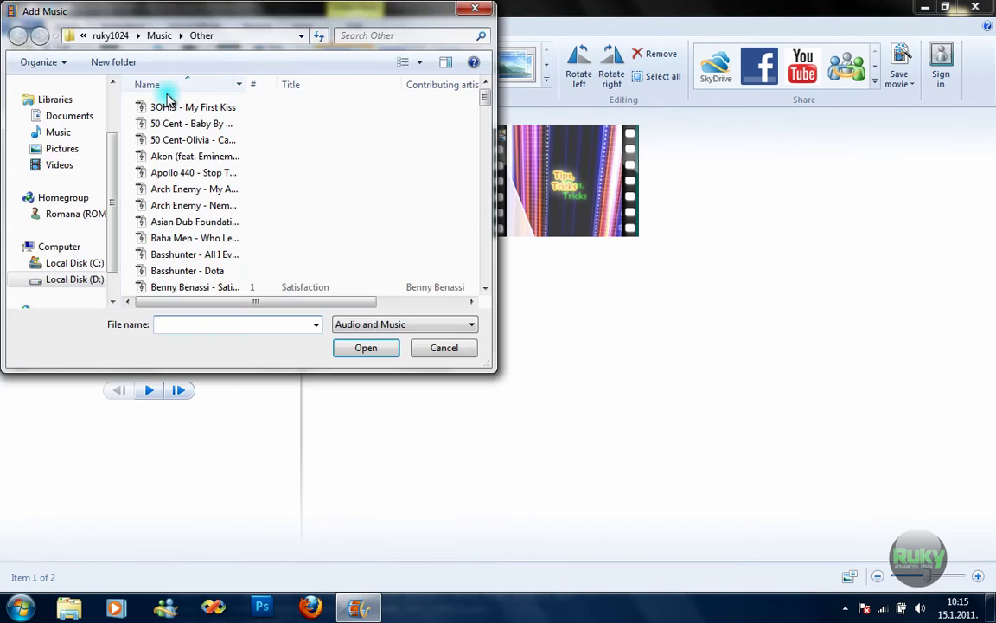
pyautogui.doubleClick(176, 176)
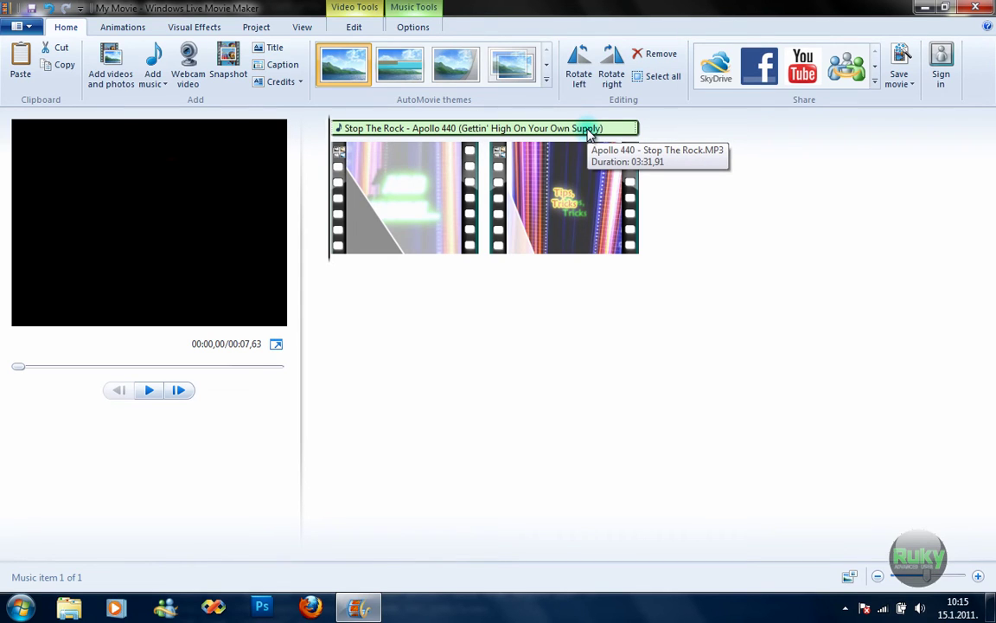
# - Move the Stop The Rock track to start at about 6.21 s
pyautogui.click(637, 131)
pyautogui.moveTo(635, 130); pyautogui.dragTo(600, 128)
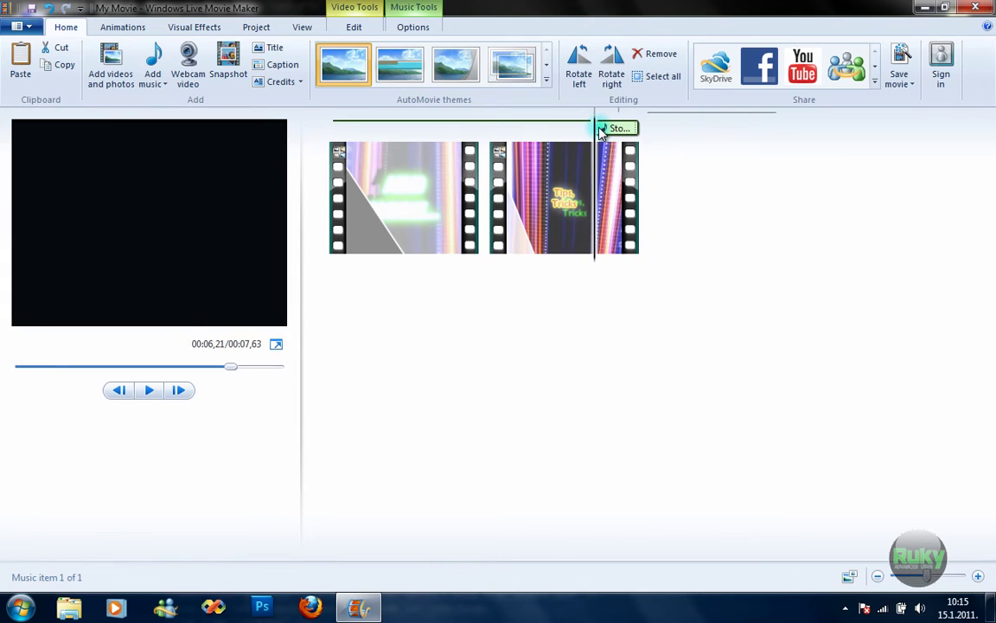
pyautogui.click(468, 132)
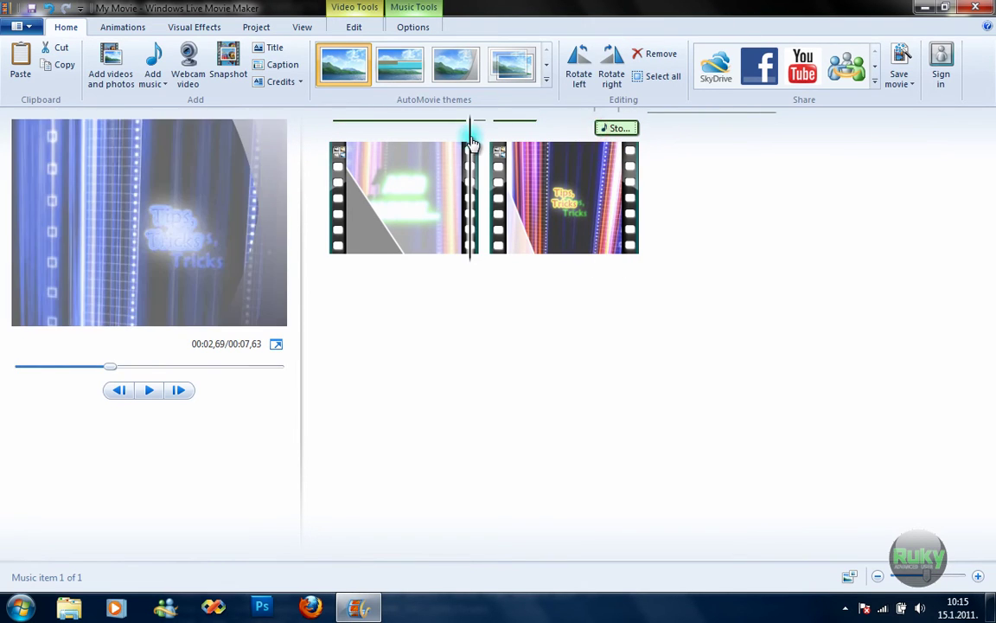
pyautogui.click(603, 130)
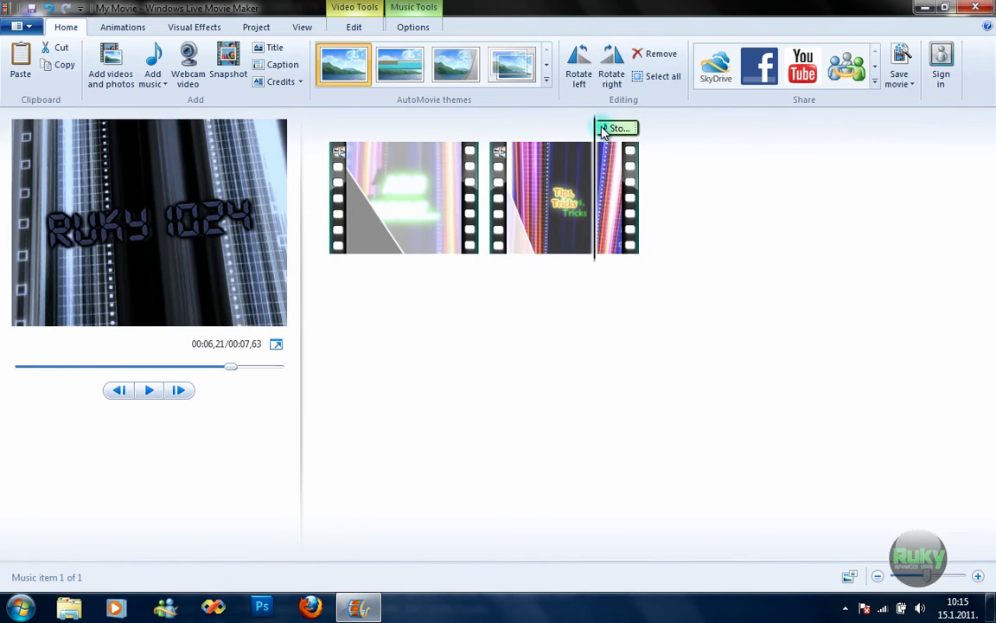
pyautogui.doubleClick(619, 130)
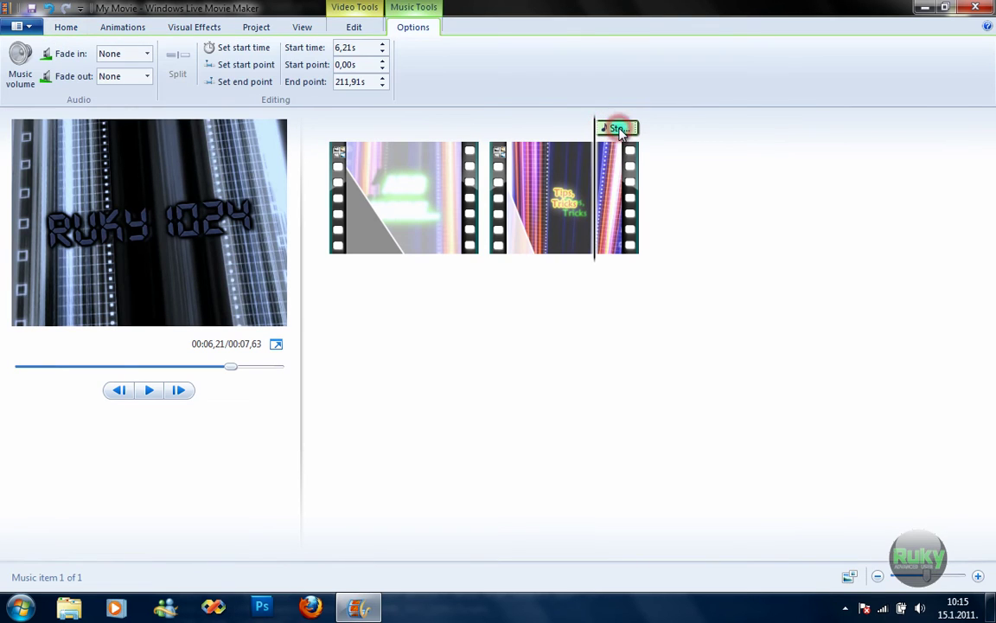
# - Move the Stop The Rock track back so it starts at 0,00s
pyautogui.click(253, 50)
pyautogui.moveTo(614, 129); pyautogui.dragTo(321, 141)
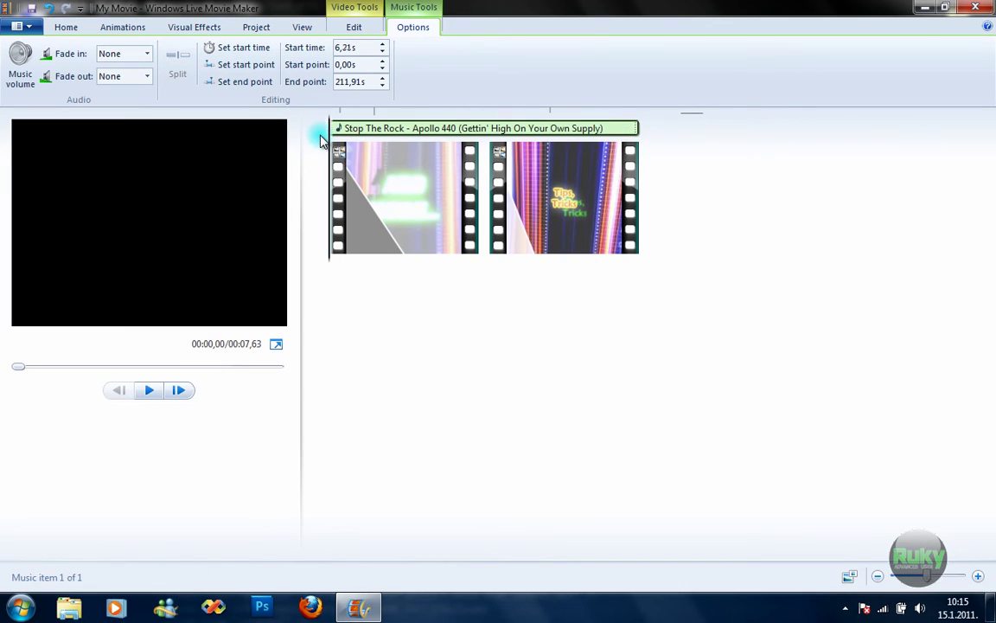
pyautogui.click(631, 128)
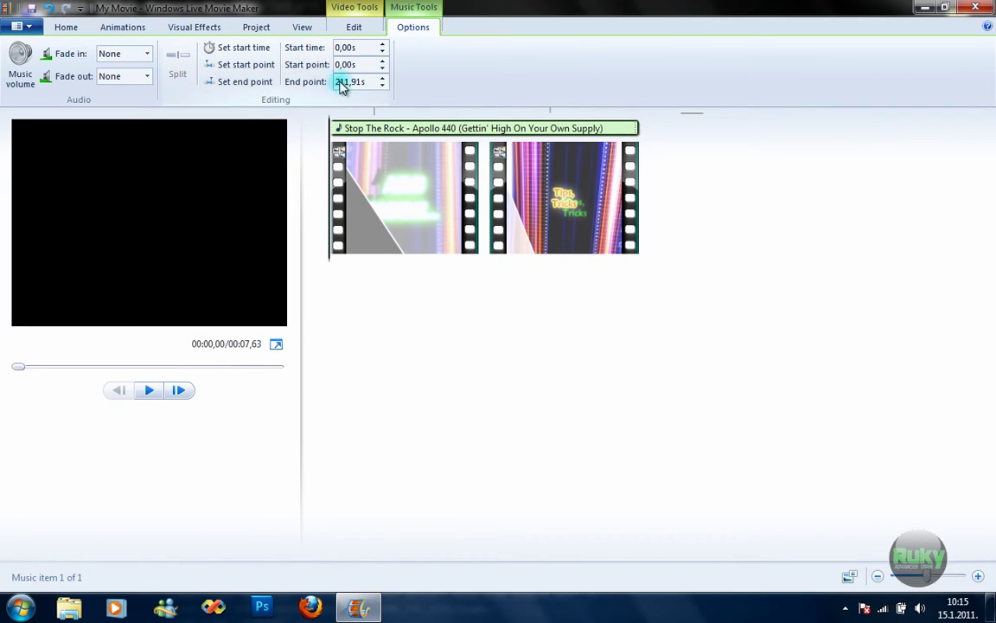
pyautogui.click(368, 81)
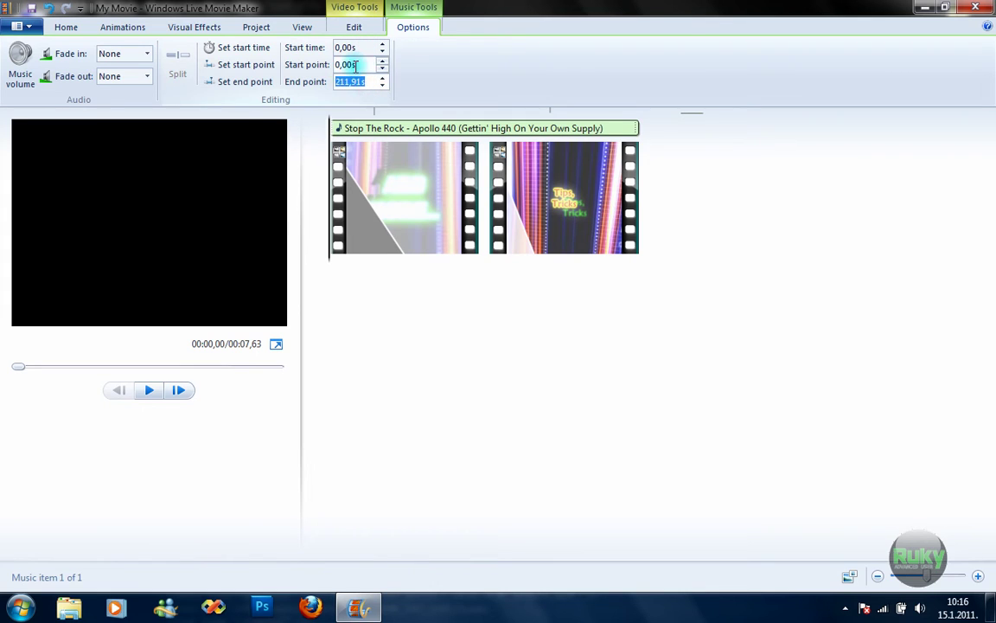
pyautogui.click(64, 27)
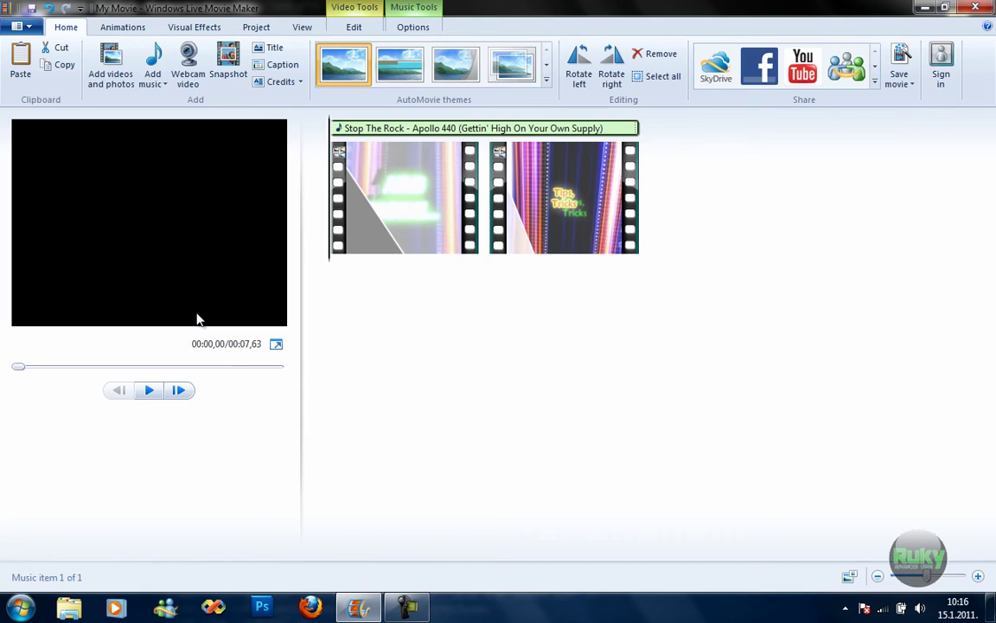
# - Play the movie with the music, then rewind the preview to the beginning
pyautogui.click(146, 390)
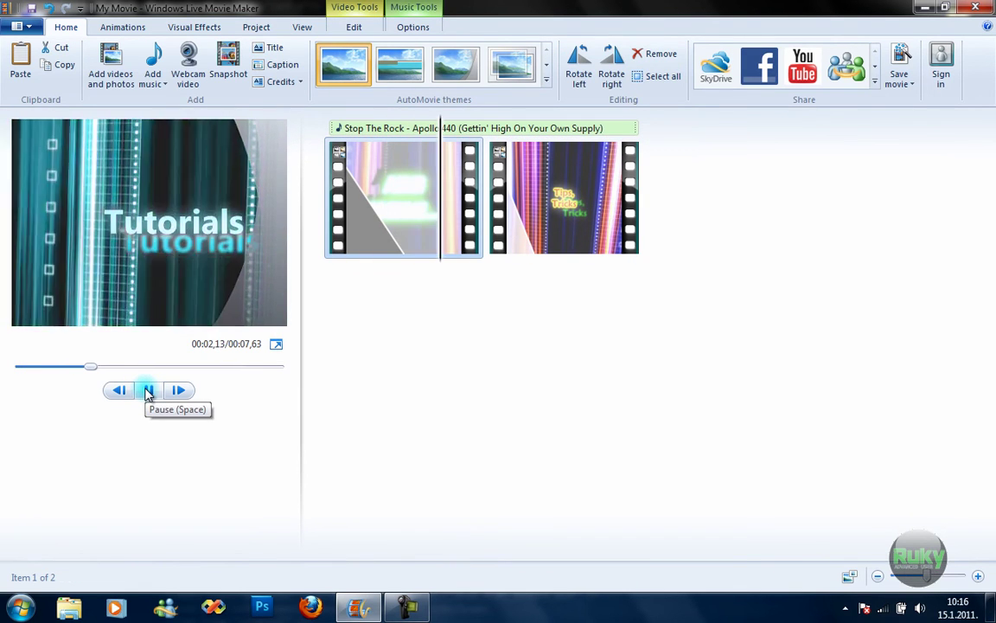
pyautogui.click(147, 390)
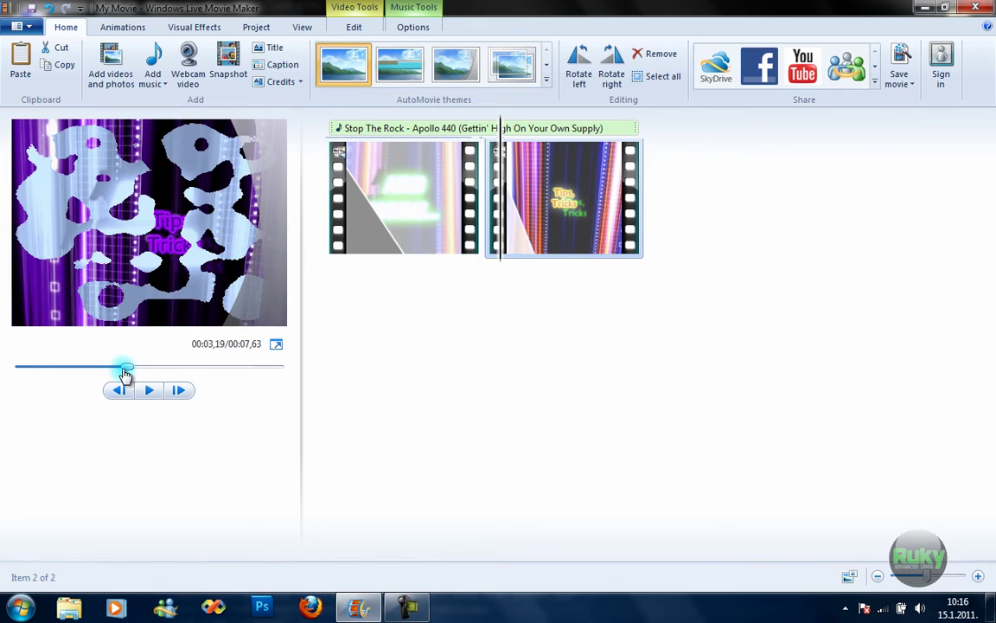
pyautogui.click(125, 372)
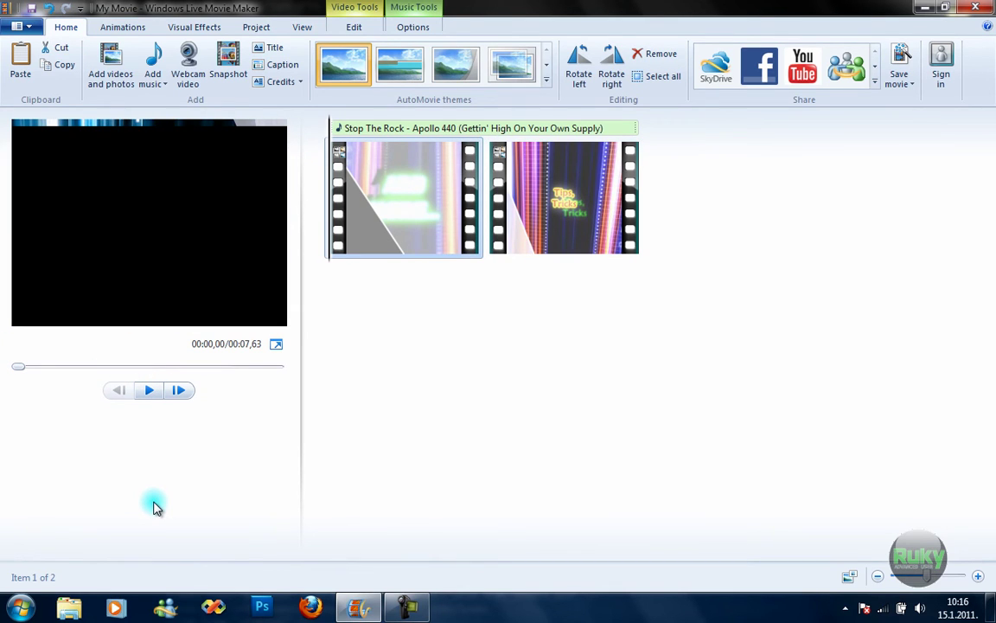
# - Add a CREDITS text clip at the movie's end, preview it and select the music under it
pyautogui.click(301, 82)
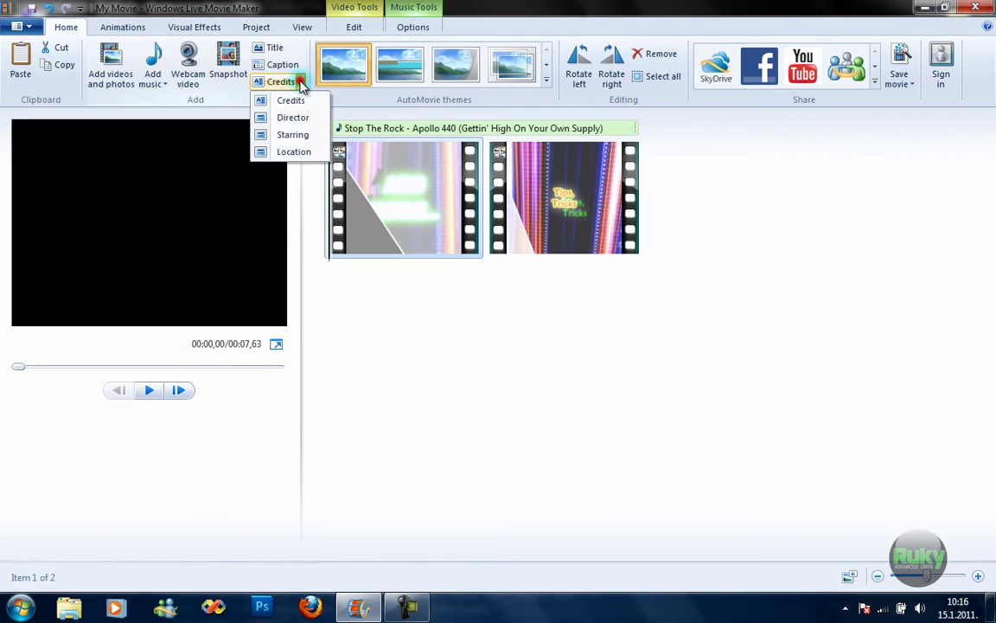
pyautogui.click(291, 101)
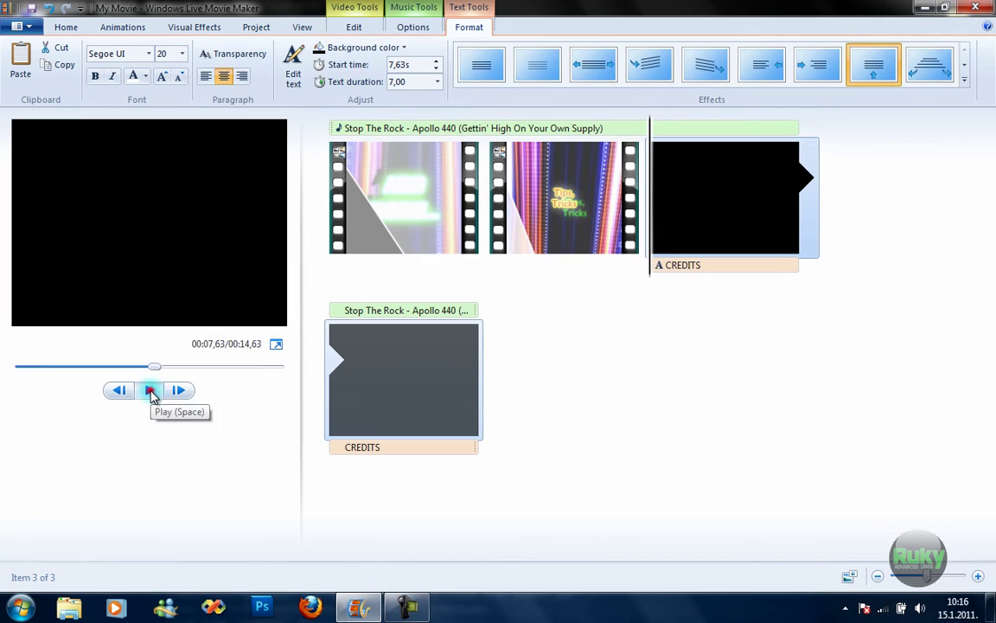
pyautogui.click(151, 392)
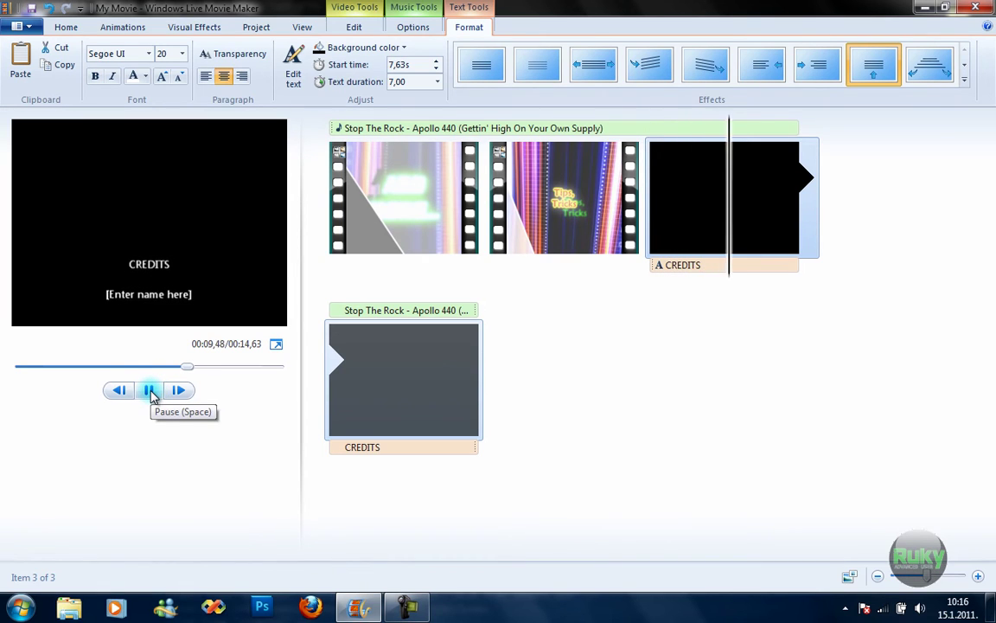
pyautogui.click(151, 392)
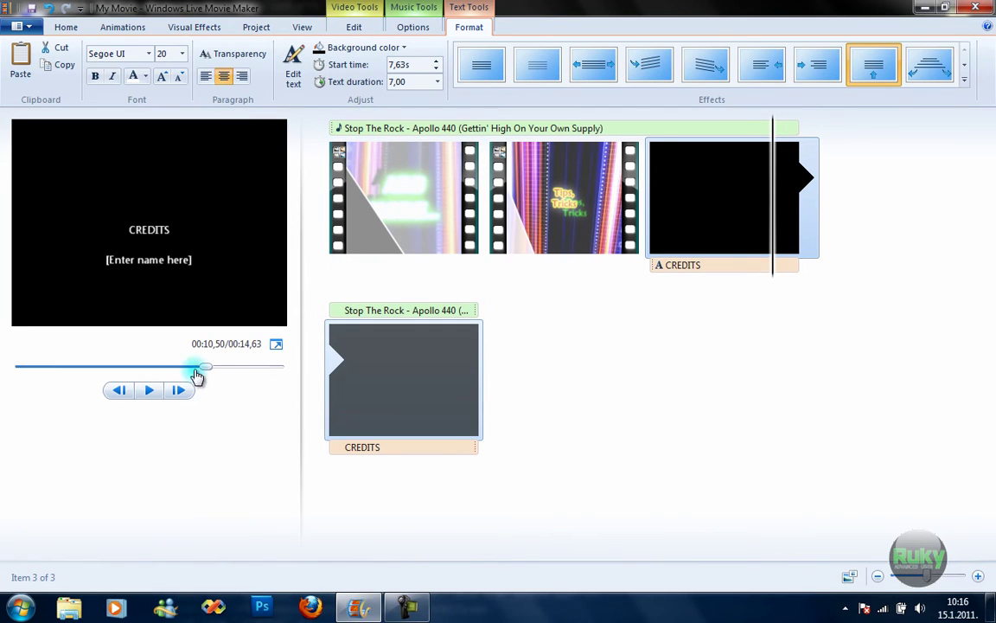
pyautogui.click(464, 311)
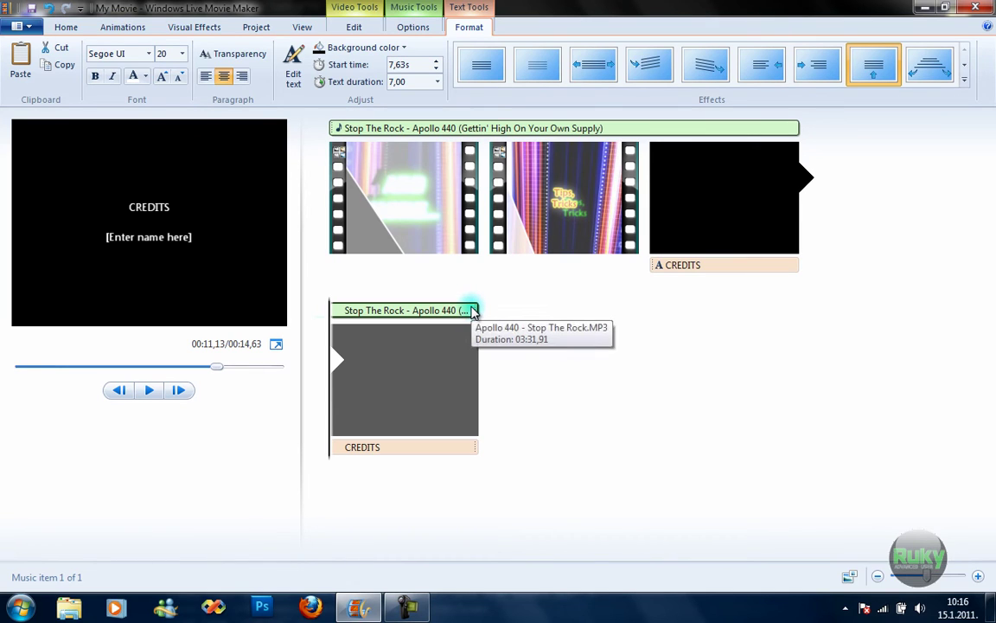
# - End the music at the playhead and shift the song to start at about 0.07 s
pyautogui.moveTo(475, 312); pyautogui.dragTo(322, 189)
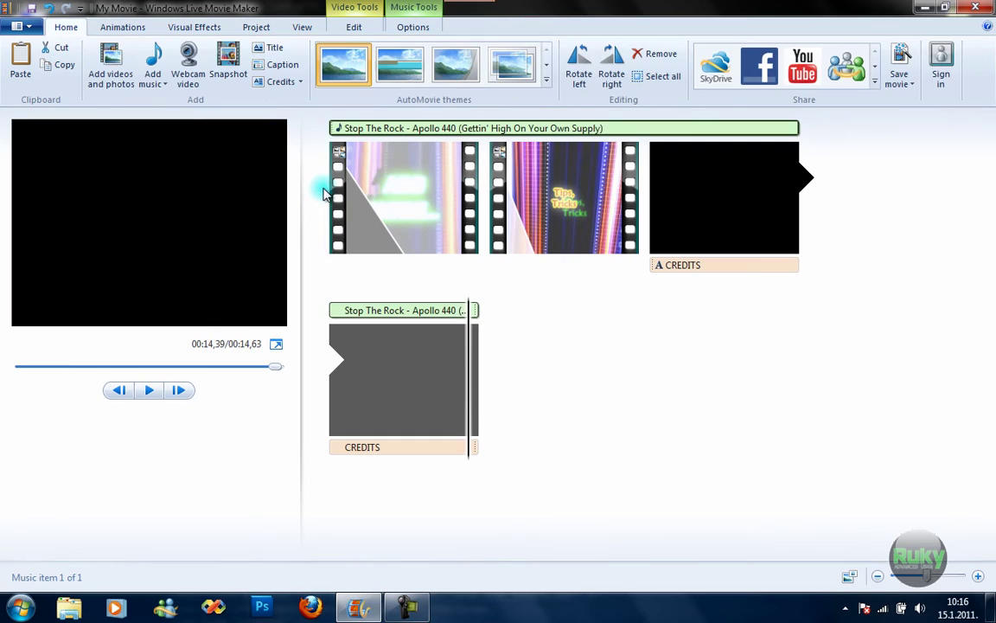
pyautogui.click(469, 312)
pyautogui.rightClick(471, 310)
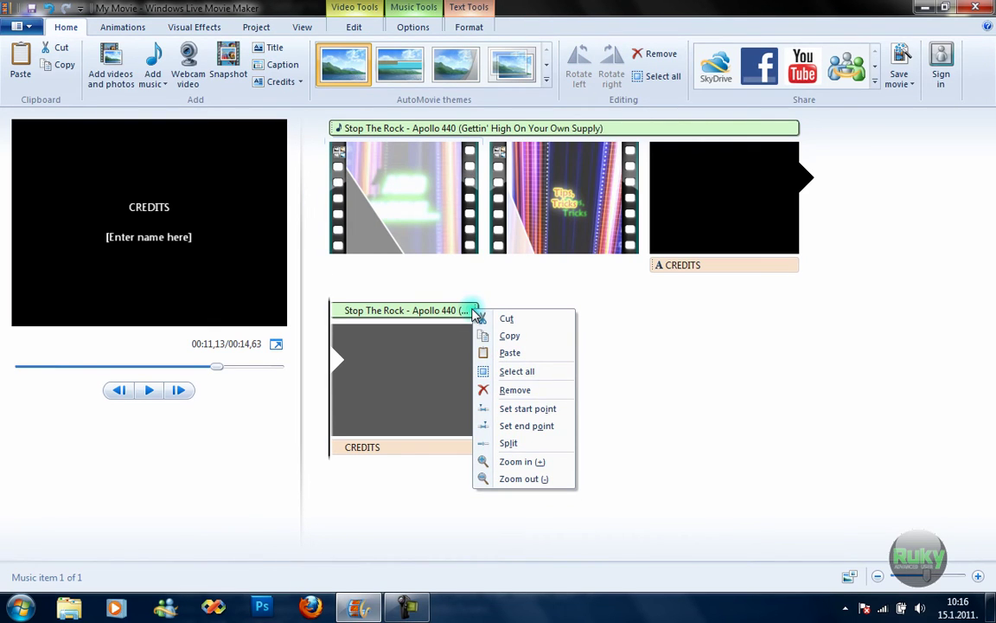
pyautogui.click(494, 427)
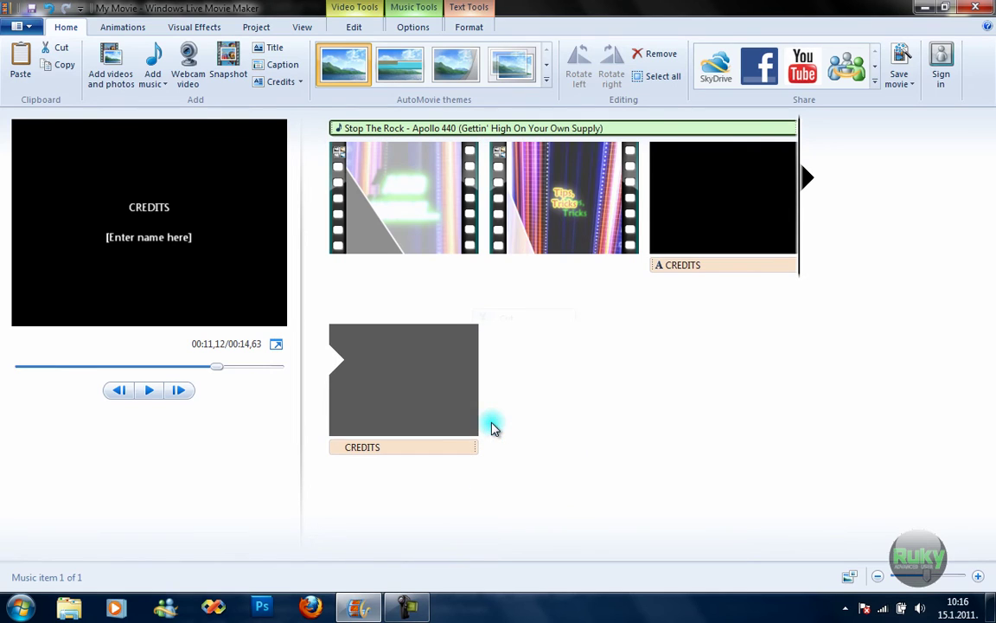
pyautogui.moveTo(794, 128); pyautogui.dragTo(334, 137)
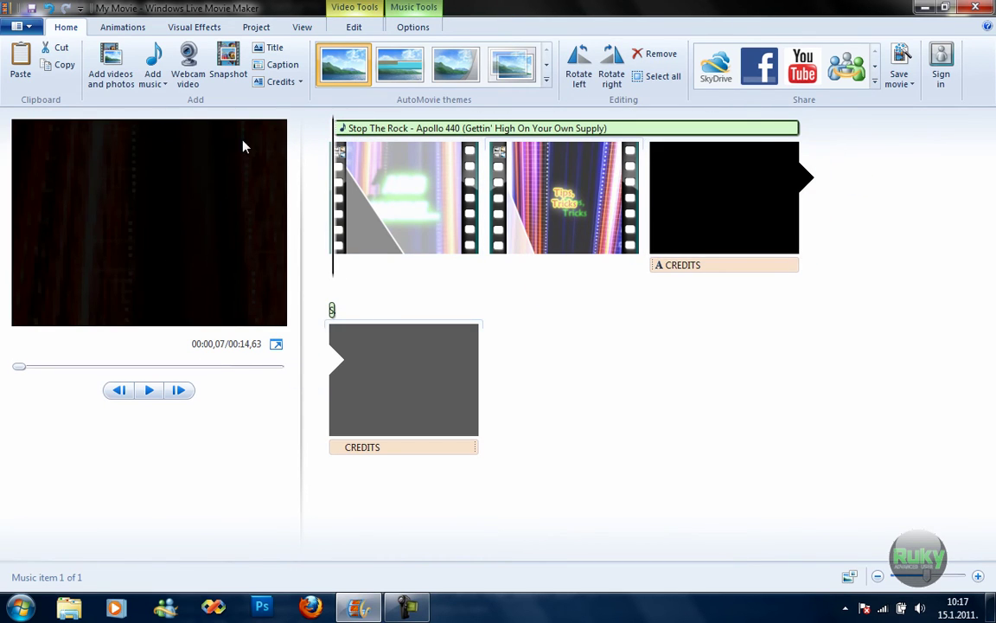
pyautogui.click(356, 27)
# - Raise the music's End point step by step from 11,55s to 14,10s
pyautogui.click(410, 29)
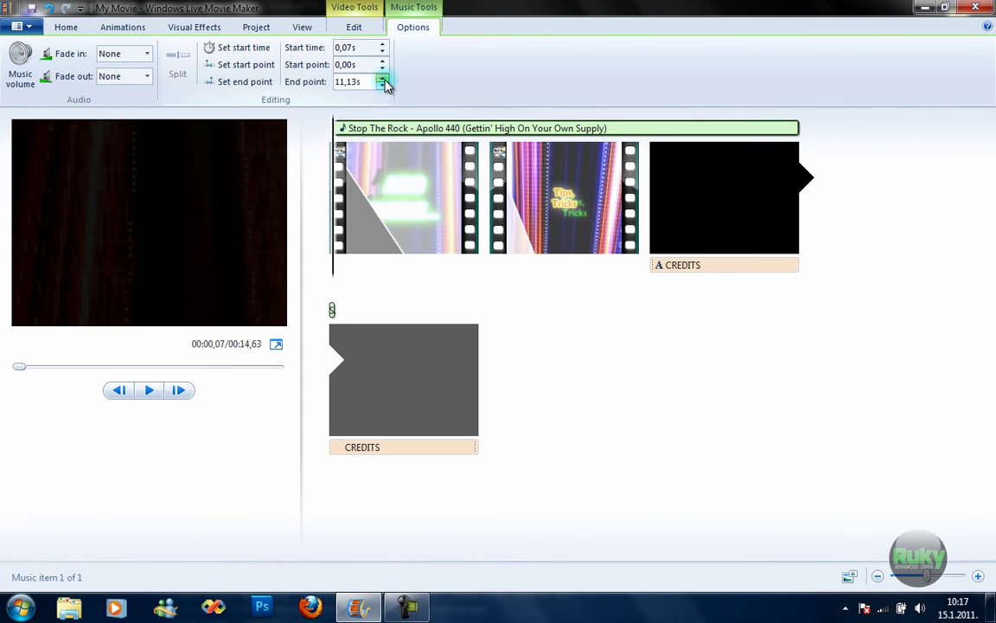
pyautogui.click(383, 78)
pyautogui.click(383, 79)
pyautogui.click(383, 79)
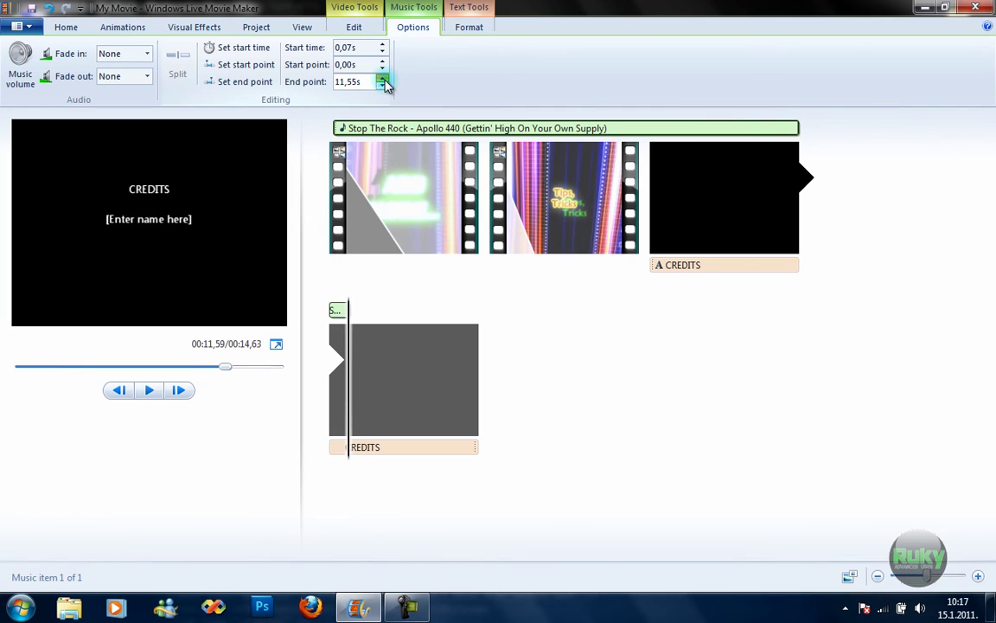
pyautogui.click(383, 79)
pyautogui.click(383, 78)
pyautogui.click(384, 79)
pyautogui.click(383, 79)
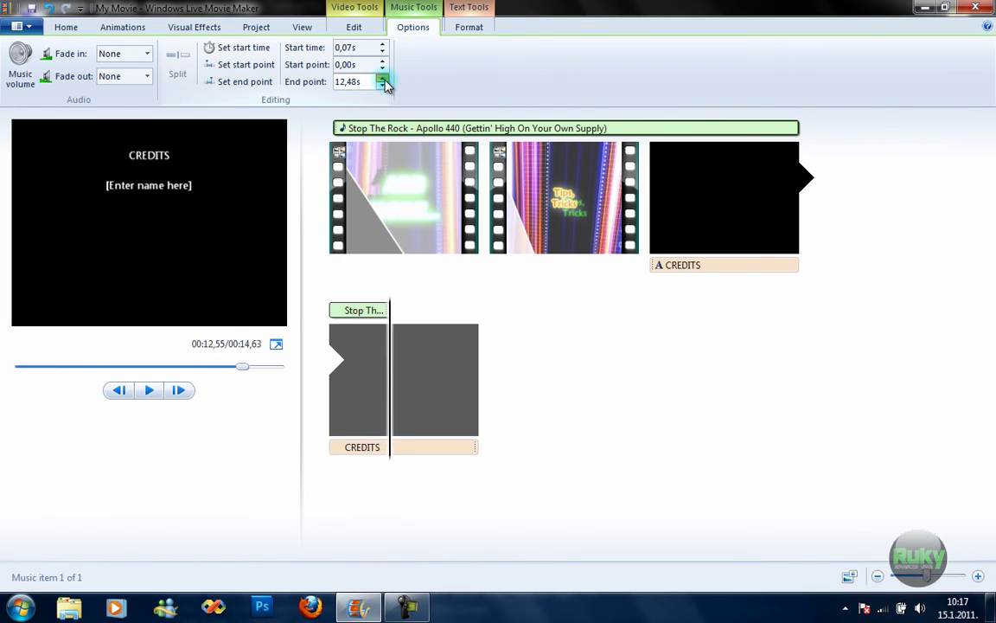
pyautogui.click(383, 80)
pyautogui.click(383, 79)
pyautogui.click(383, 80)
pyautogui.click(383, 79)
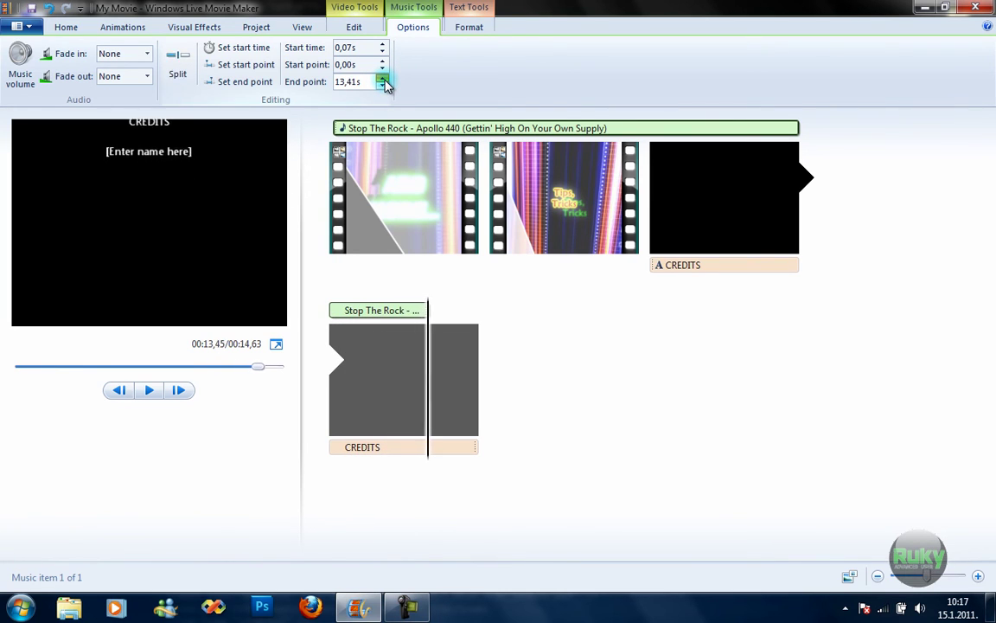
pyautogui.click(384, 80)
pyautogui.click(383, 80)
pyautogui.click(383, 79)
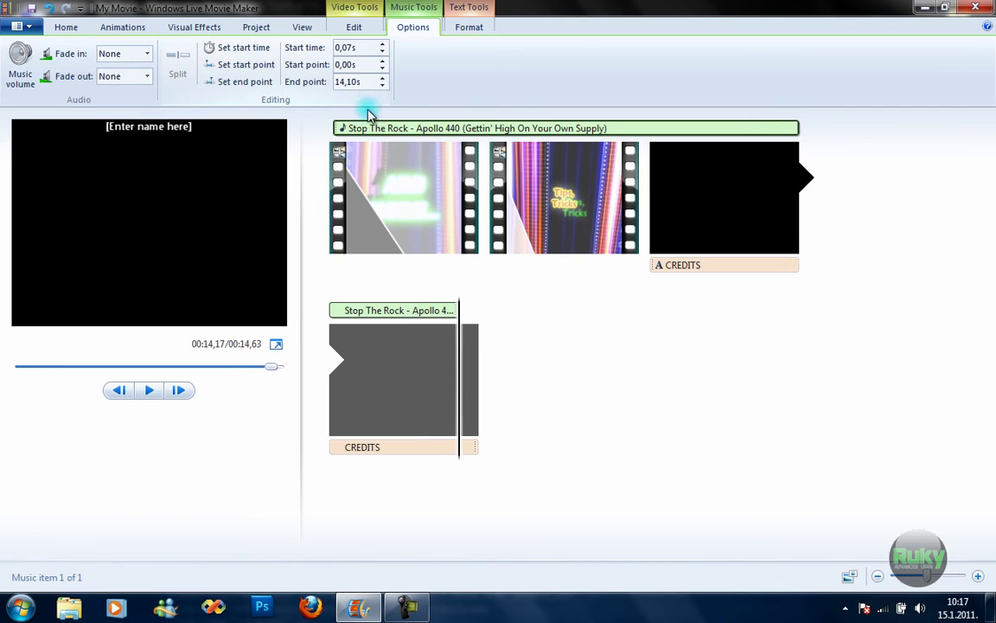
pyautogui.click(716, 196)
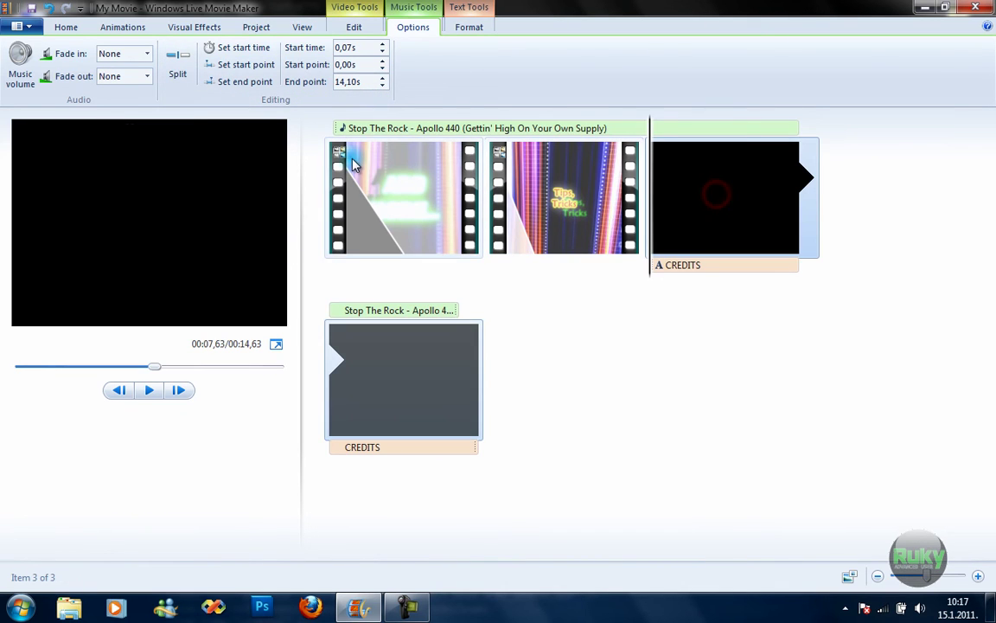
# - Add a 'Hello!!' caption to the first video clip
pyautogui.click(352, 164)
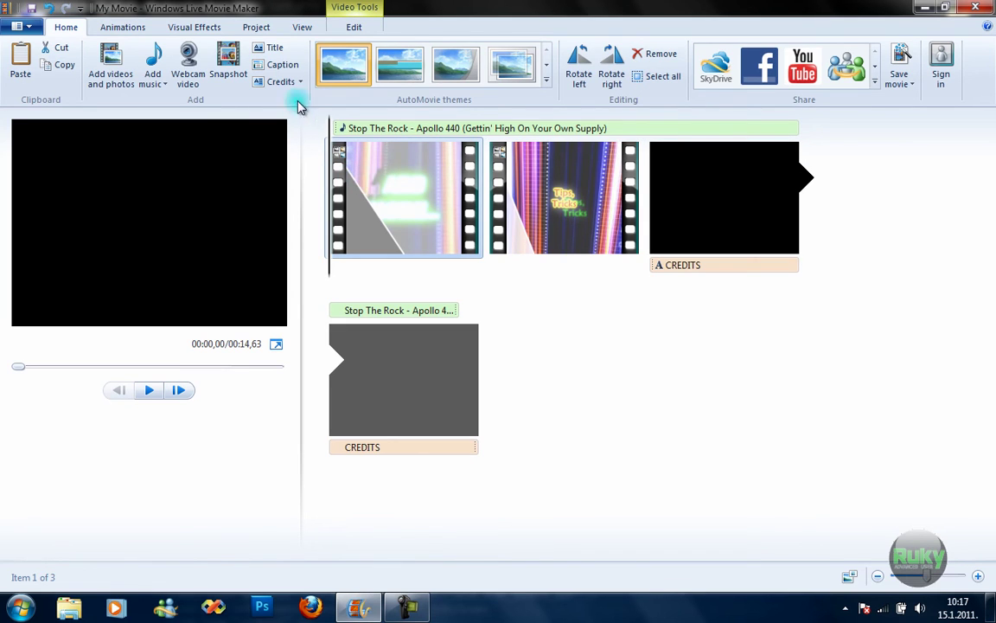
pyautogui.click(281, 64)
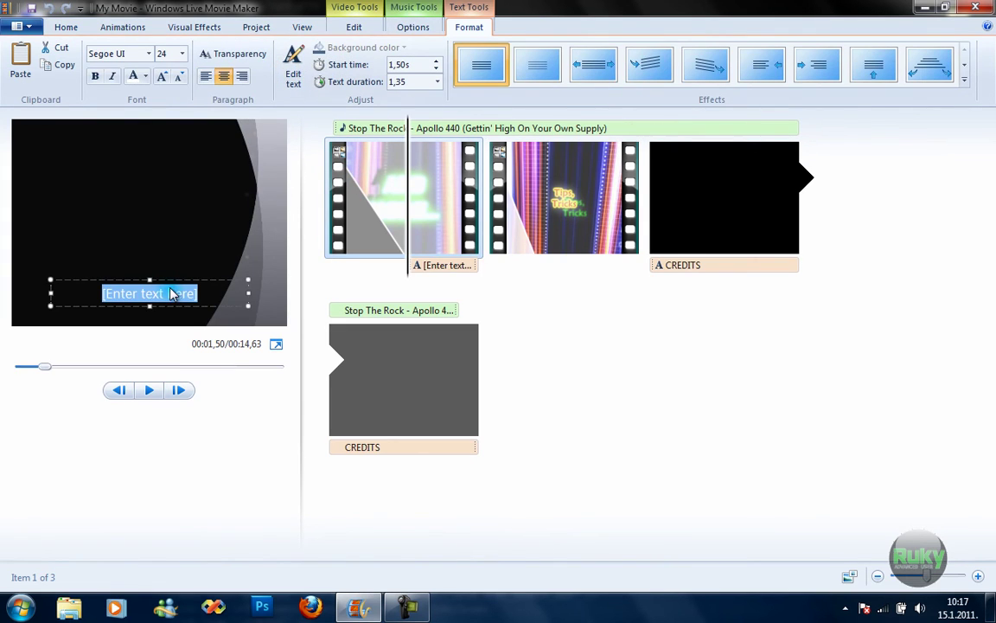
pyautogui.write('Hello!!')
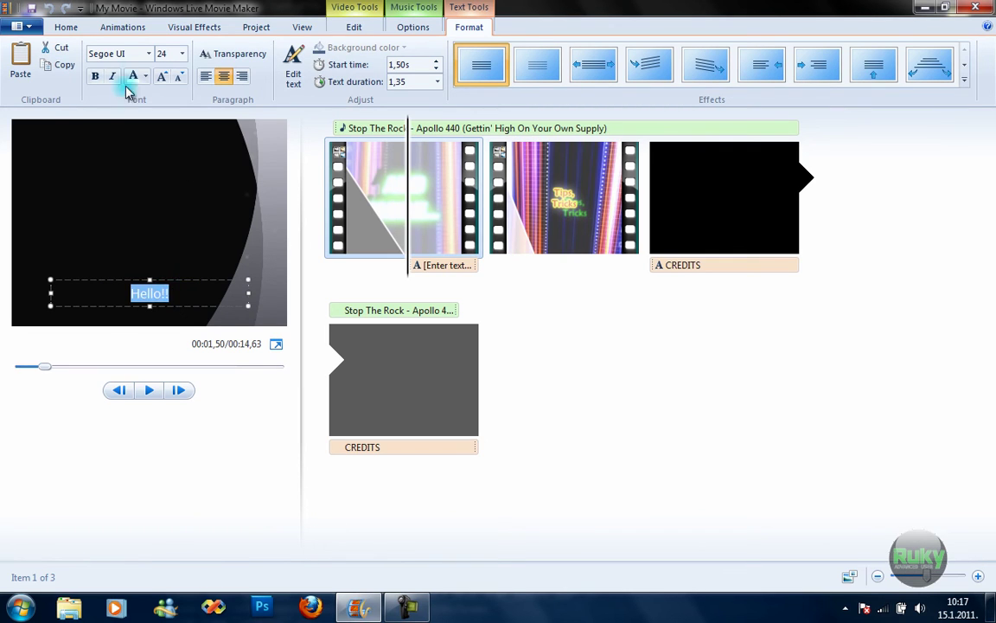
# - Style the caption in bold blue Pristina and play the movie to check it
pyautogui.click(148, 53)
pyautogui.click(130, 165)
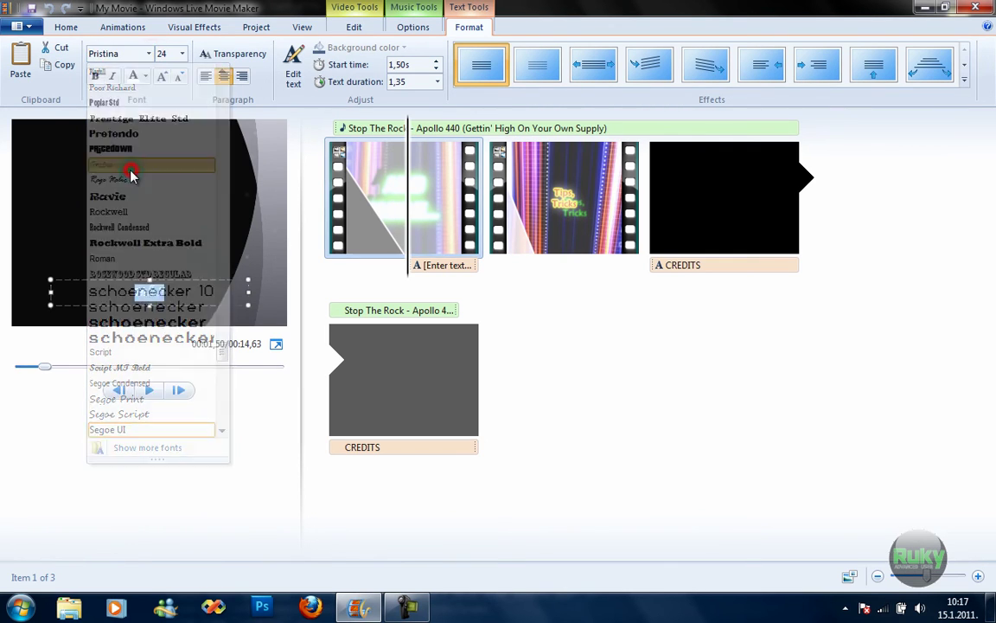
pyautogui.click(95, 76)
pyautogui.click(148, 75)
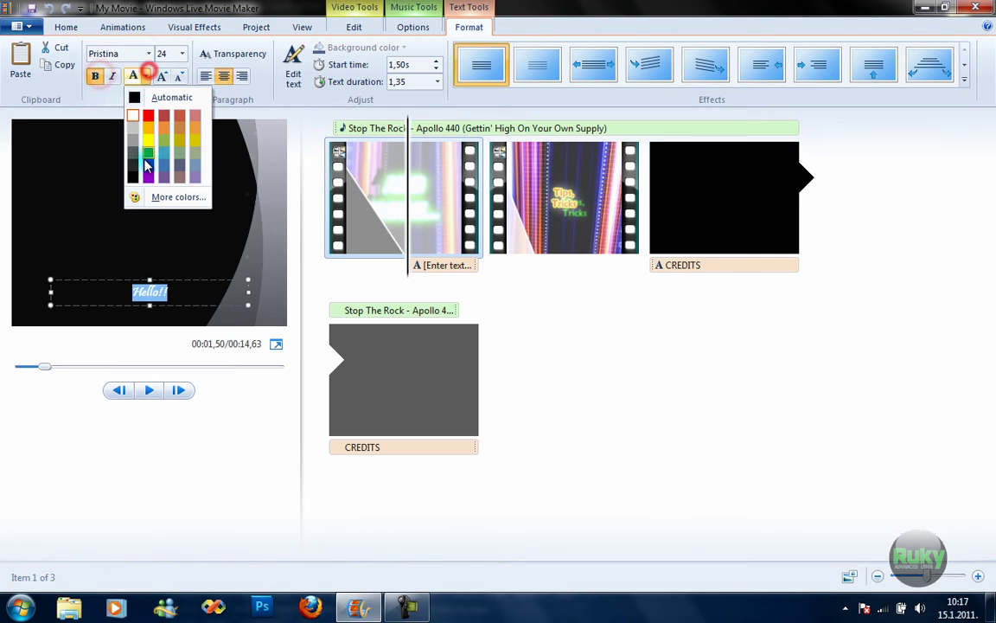
pyautogui.click(147, 166)
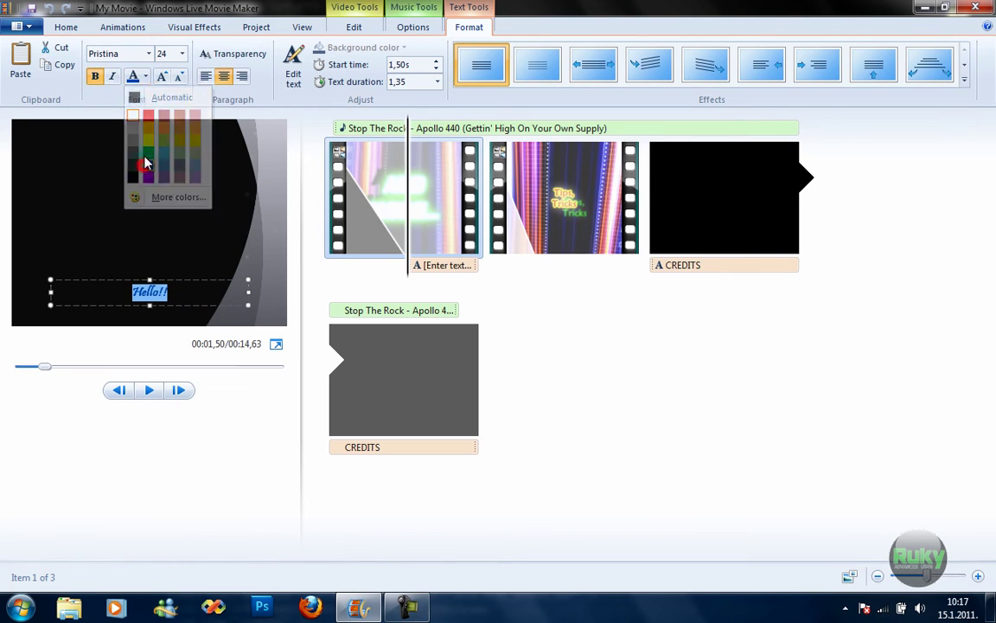
pyautogui.click(150, 390)
# - Move the Hello!! caption to the start of the timeline at 0,00s
pyautogui.click(154, 390)
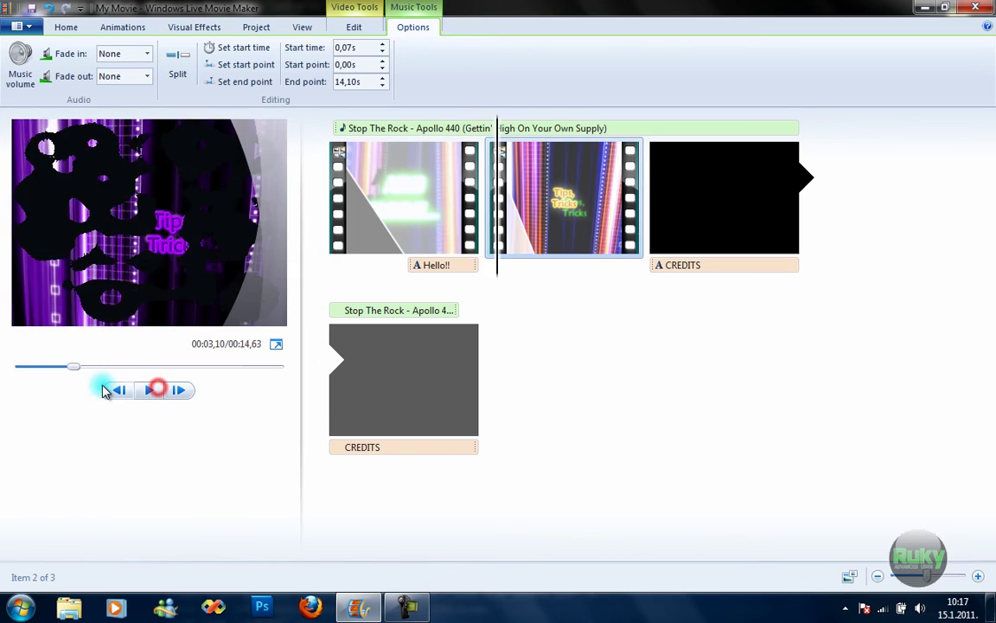
pyautogui.moveTo(74, 366); pyautogui.dragTo(6, 367)
pyautogui.click(435, 268)
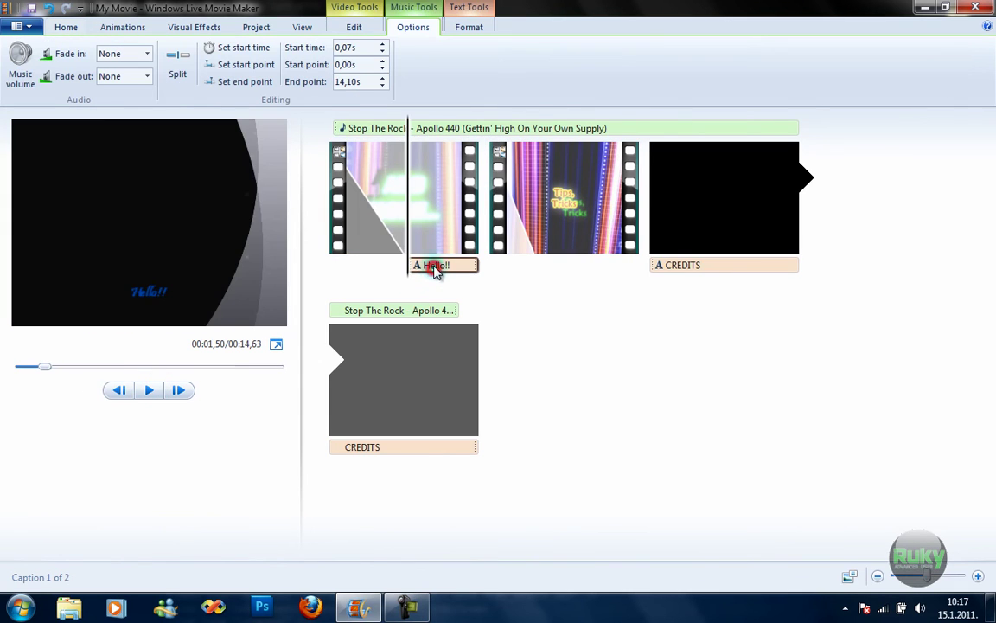
pyautogui.moveTo(430, 268); pyautogui.dragTo(338, 270)
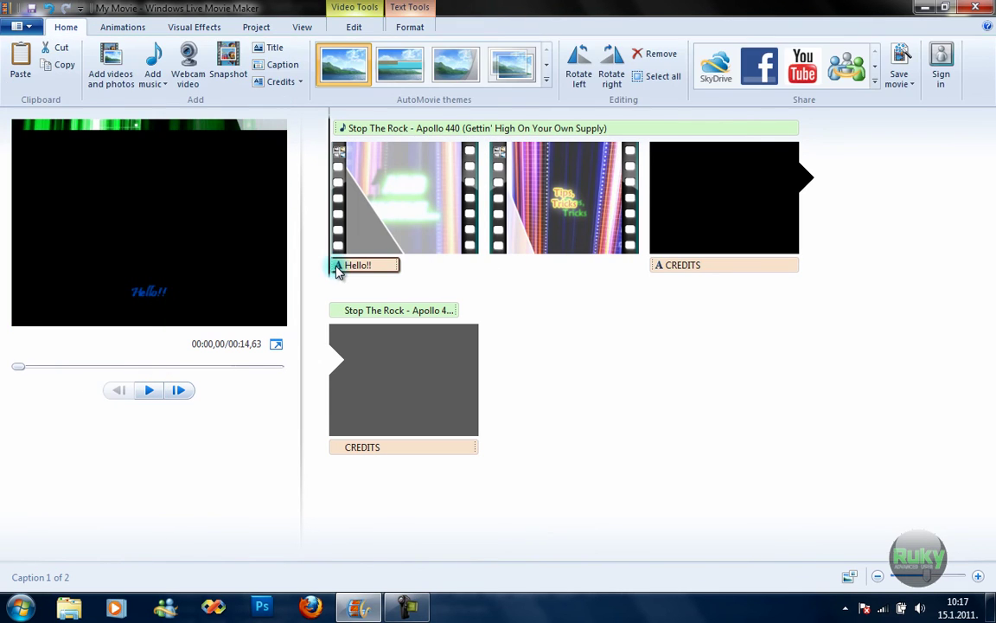
pyautogui.moveTo(399, 268); pyautogui.dragTo(334, 271)
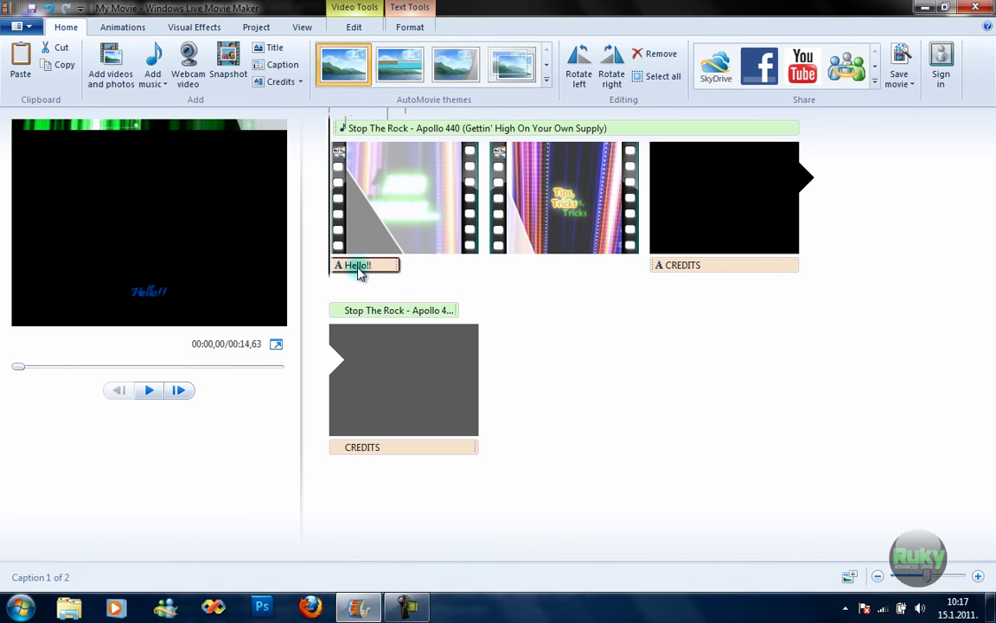
pyautogui.click(410, 26)
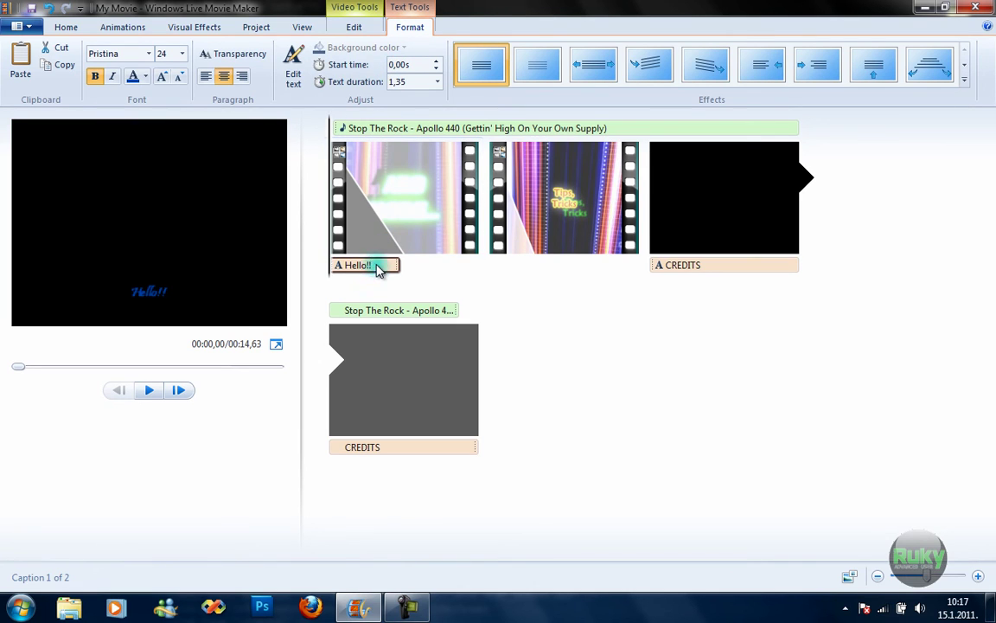
pyautogui.click(439, 82)
pyautogui.click(440, 82)
pyautogui.rightClick(372, 266)
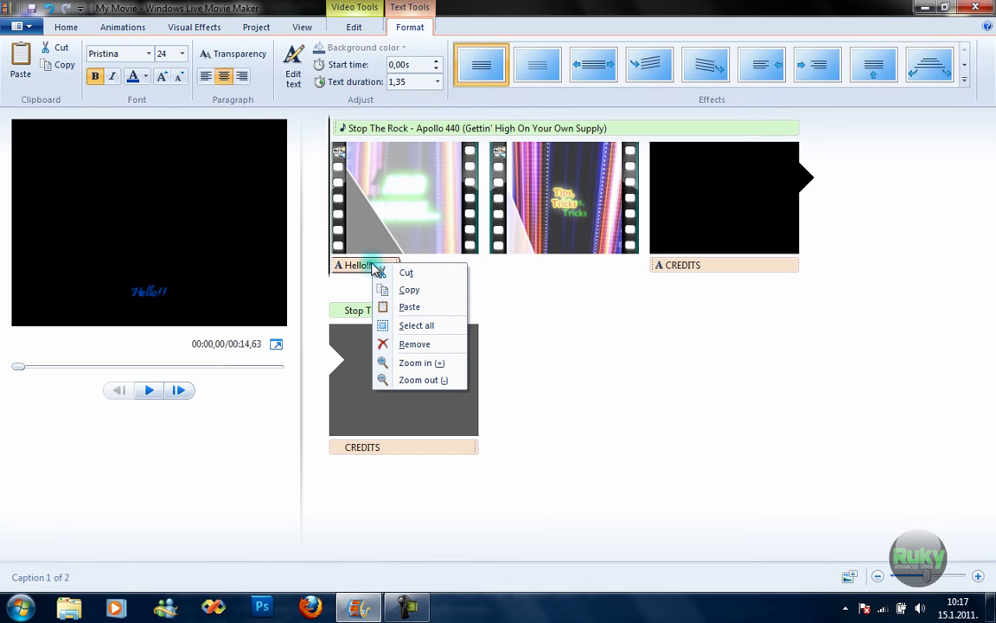
pyautogui.click(519, 7)
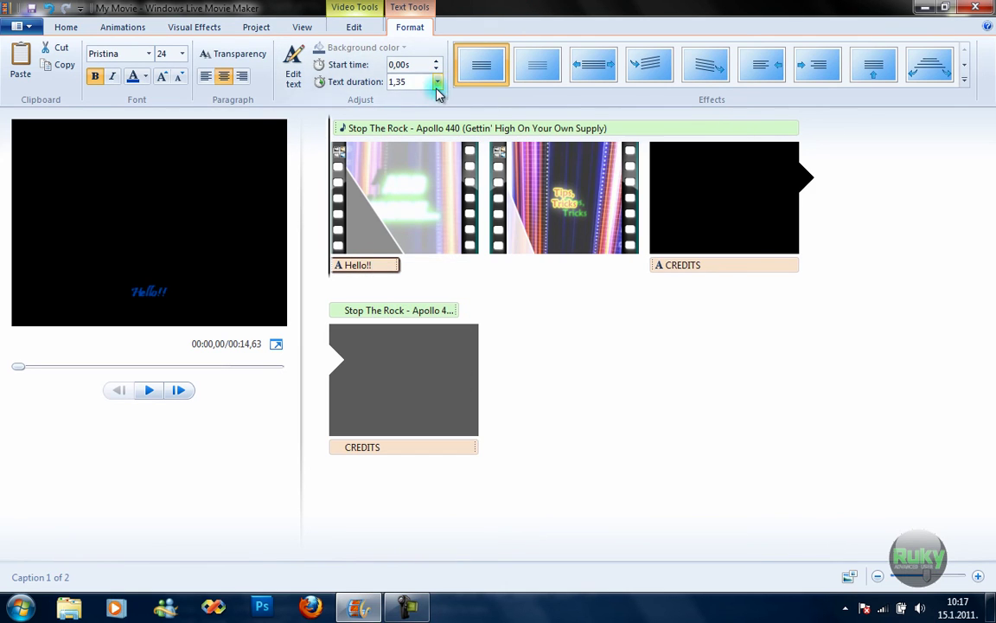
pyautogui.click(370, 267)
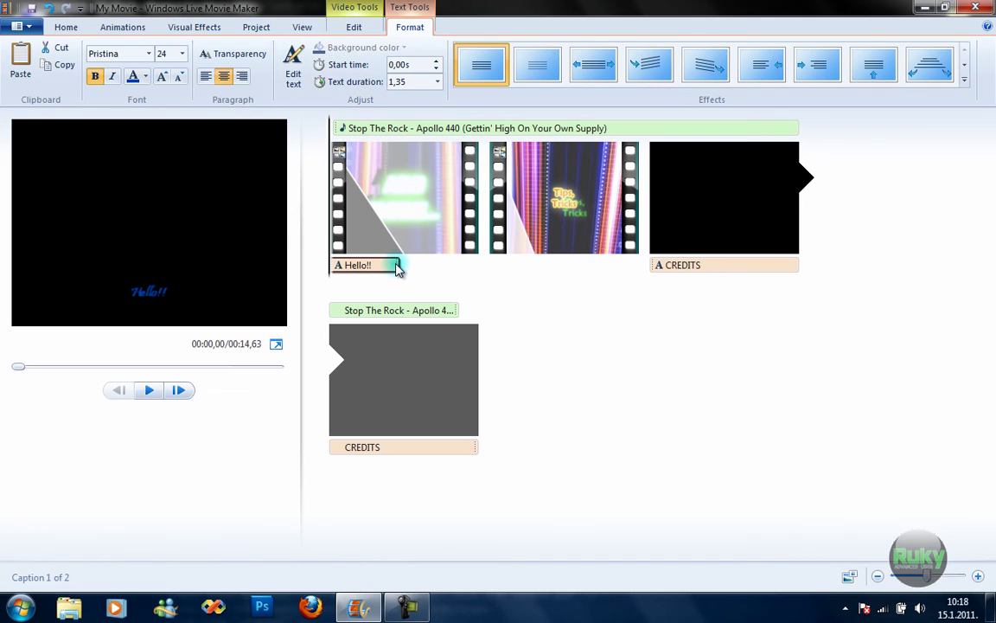
pyautogui.moveTo(396, 268); pyautogui.dragTo(360, 273)
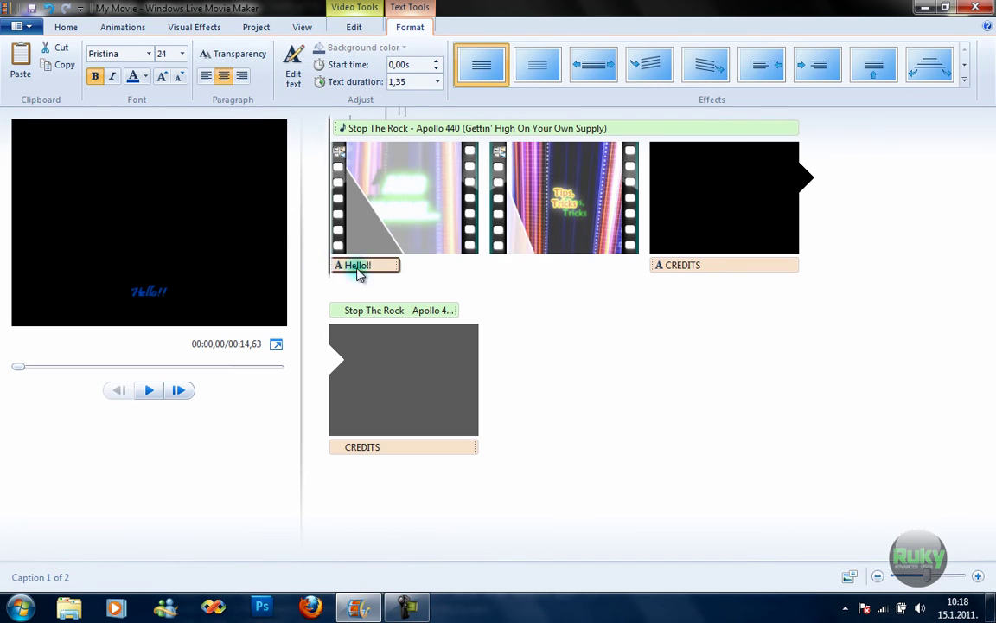
# - Set the Hello!! caption's text duration to 6,00 seconds
pyautogui.click(435, 319)
pyautogui.click(378, 265)
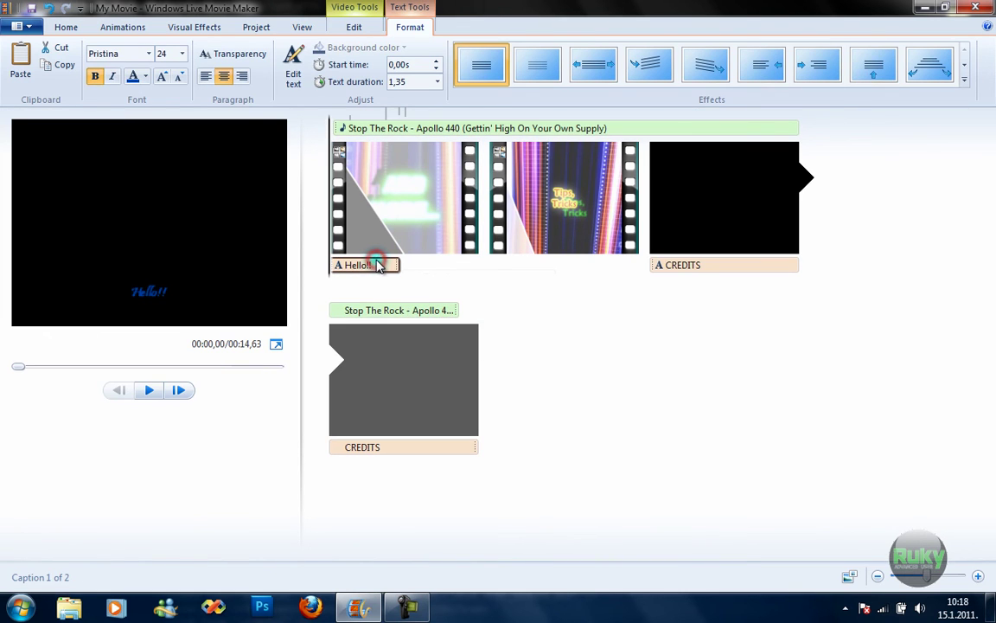
pyautogui.click(437, 80)
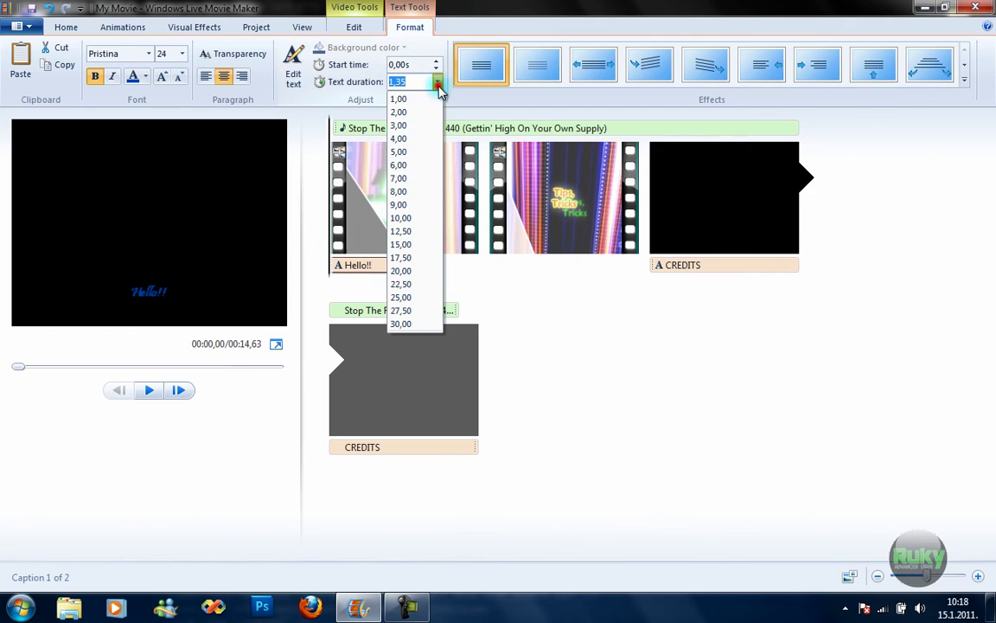
pyautogui.click(405, 164)
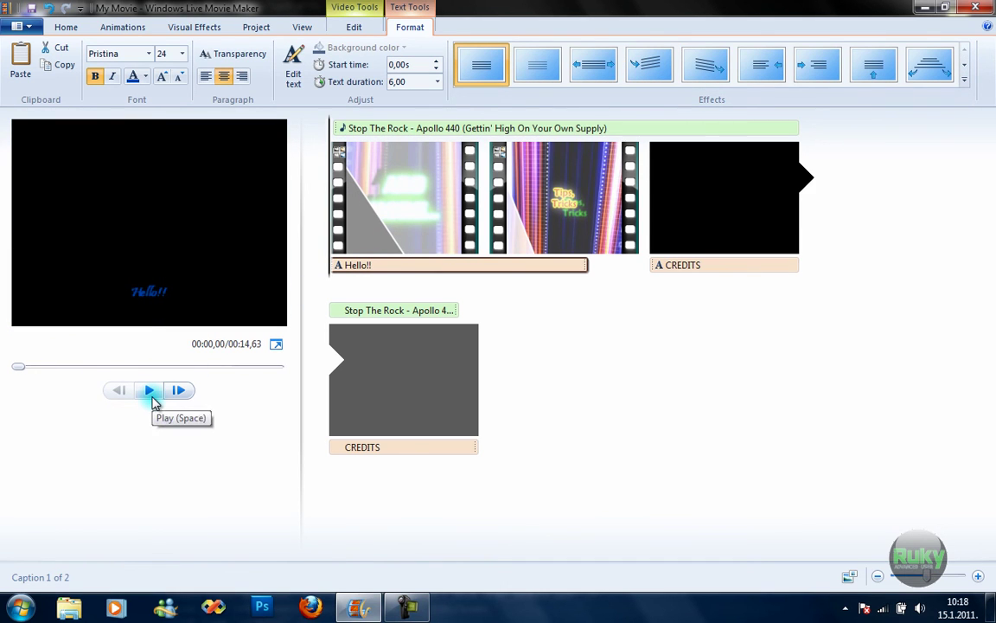
pyautogui.click(66, 27)
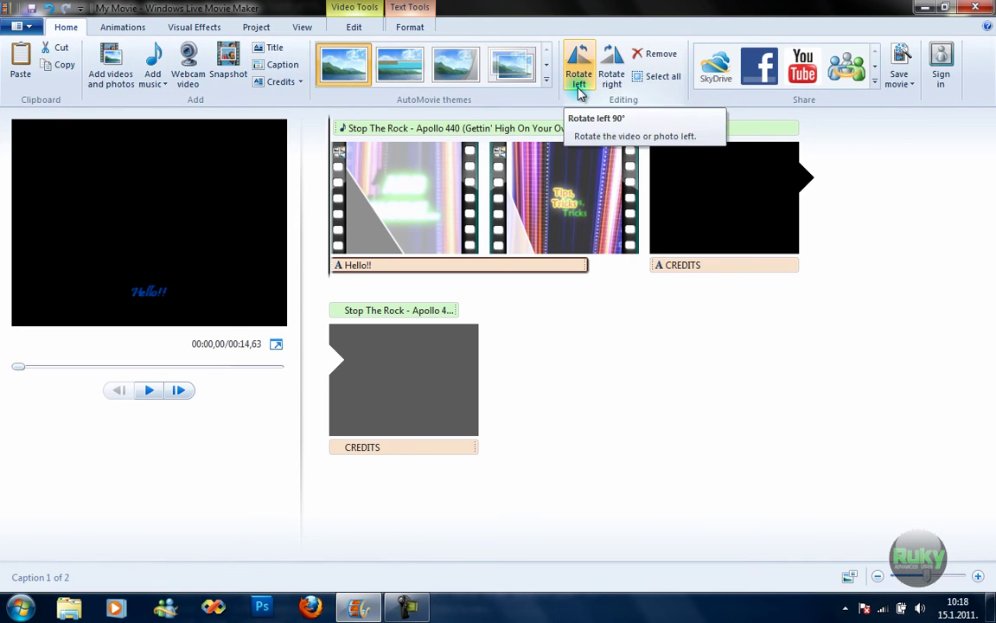
pyautogui.click(578, 307)
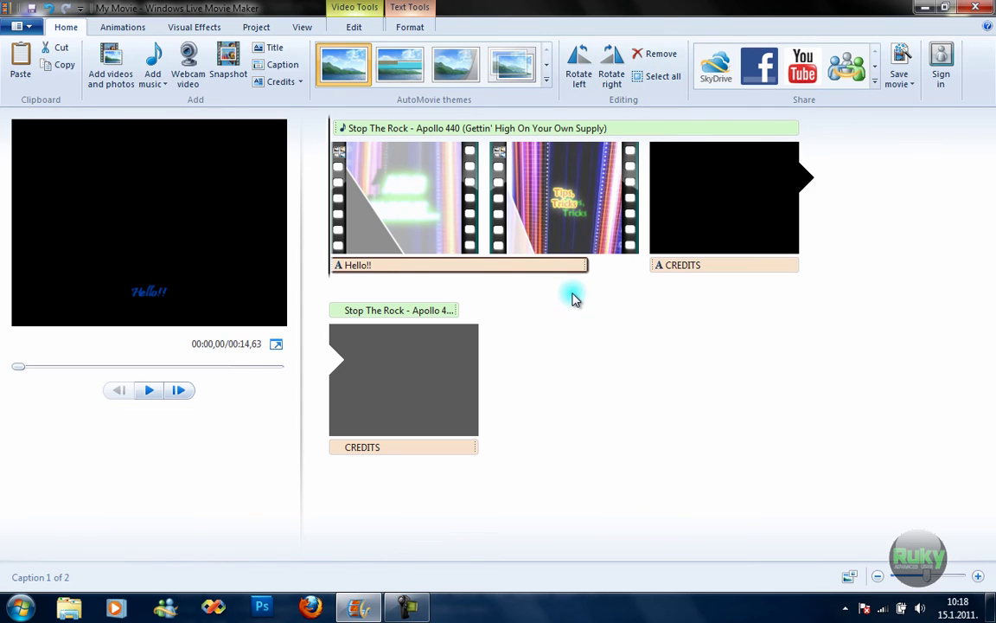
pyautogui.click(16, 27)
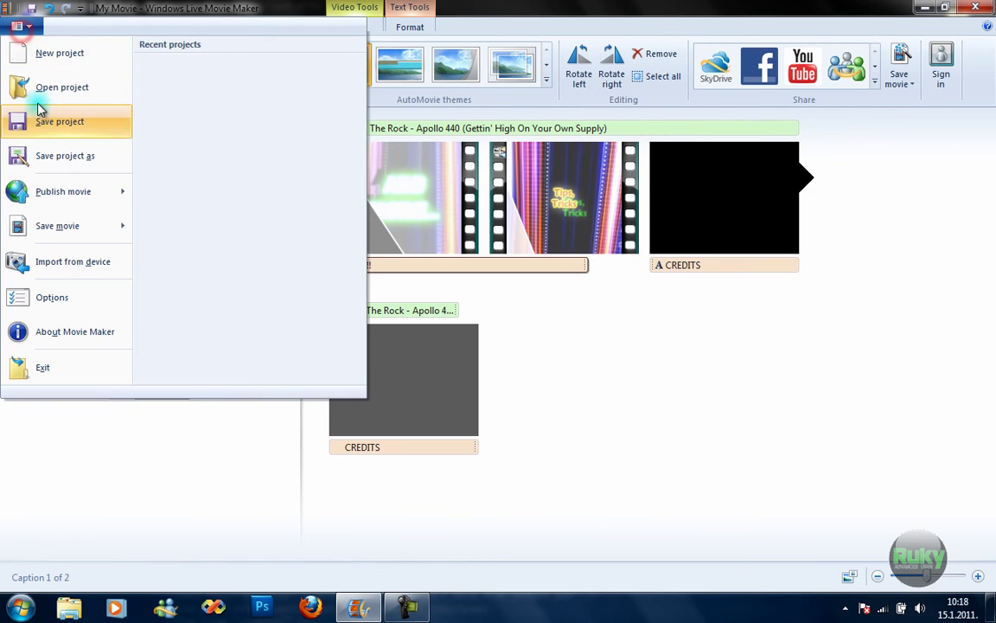
pyautogui.click(86, 142)
pyautogui.click(524, 332)
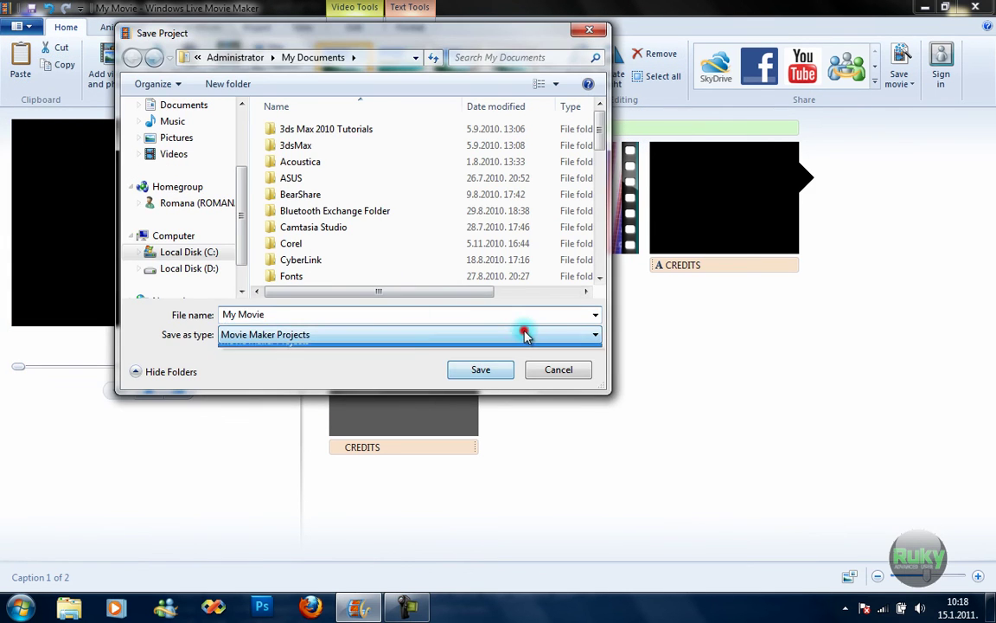
pyautogui.click(558, 367)
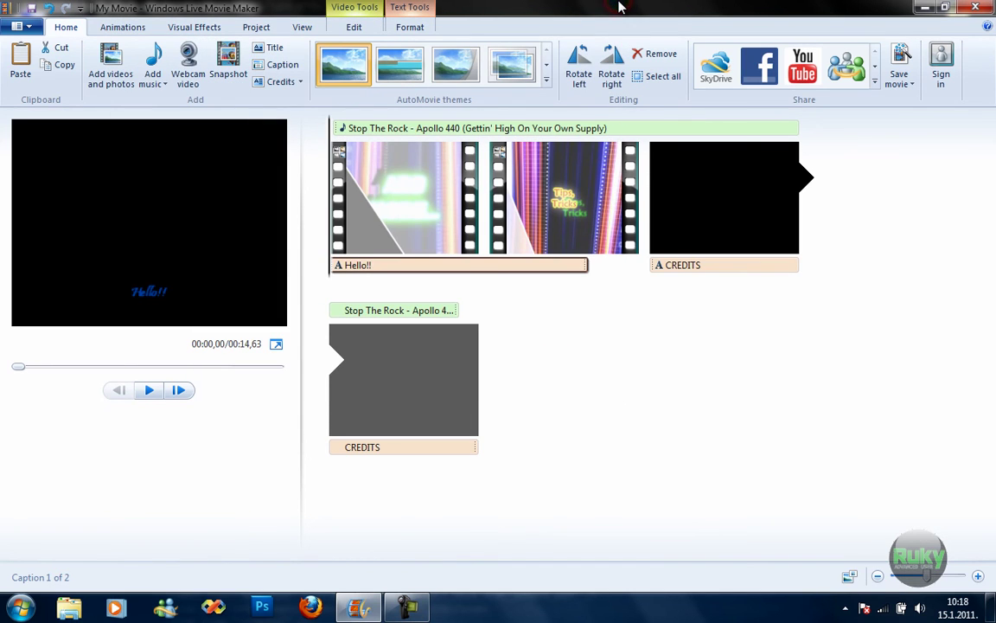
# - Open Create custom setting from the Save movie presets, showing 1280×720, 8000 kbps, 30 fps
pyautogui.click(912, 84)
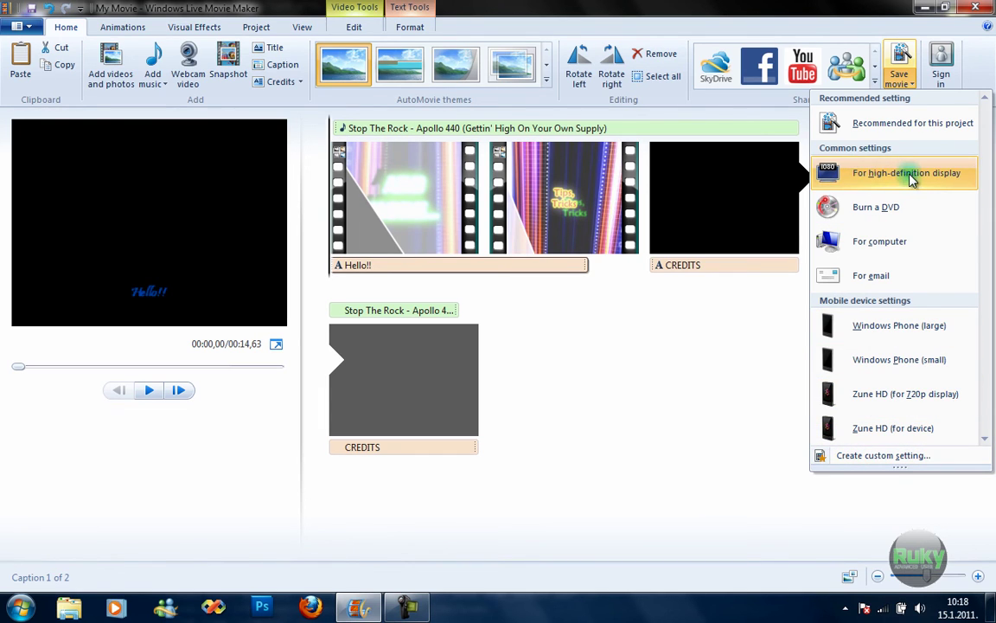
pyautogui.moveTo(909, 178)
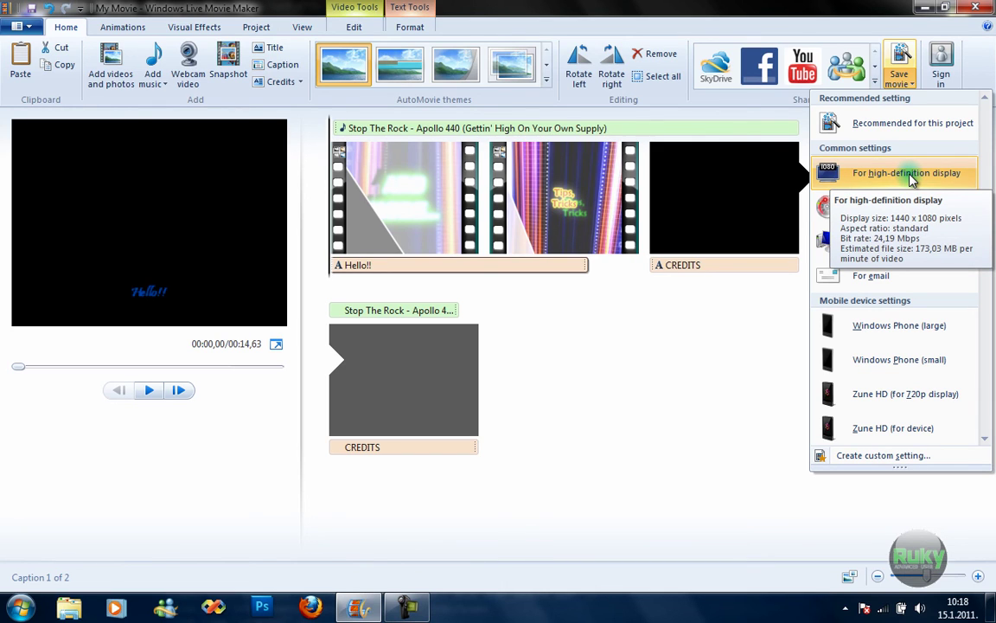
pyautogui.click(854, 455)
pyautogui.moveTo(398, 109)
pyautogui.mouseDown()
pyautogui.moveTo(376, 72)
pyautogui.moveTo(399, 112)
pyautogui.mouseUp()
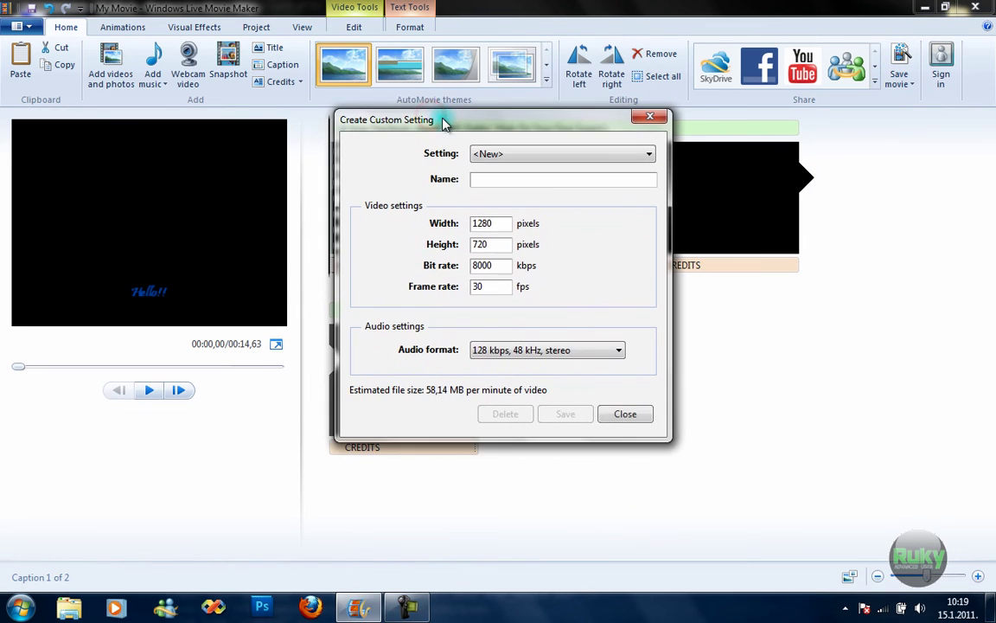